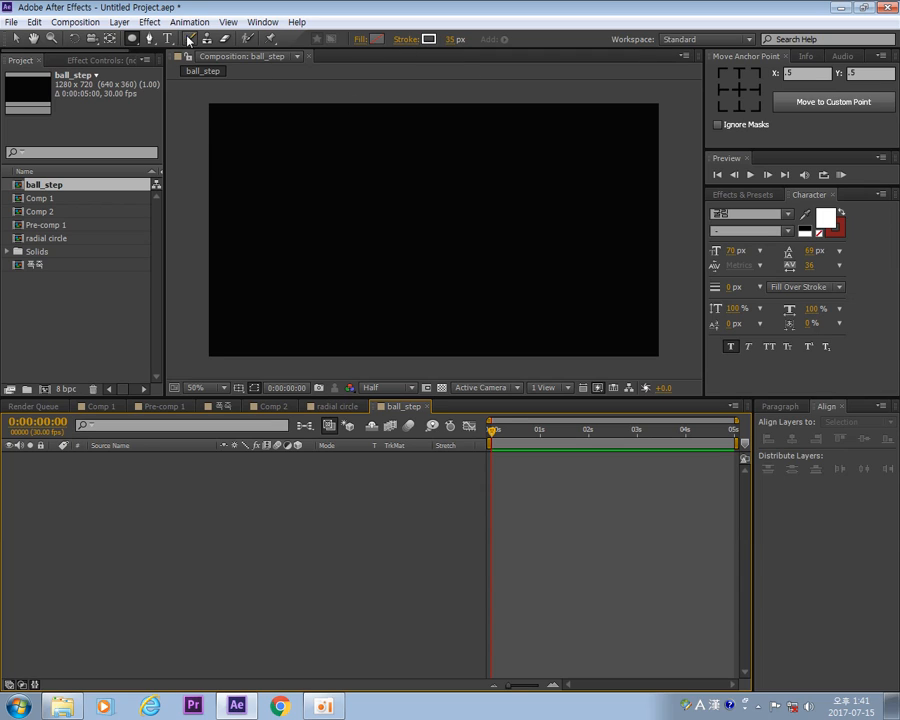
Set up the Rectangle tool with a solid colour fill and no stroke.
click(129, 42)
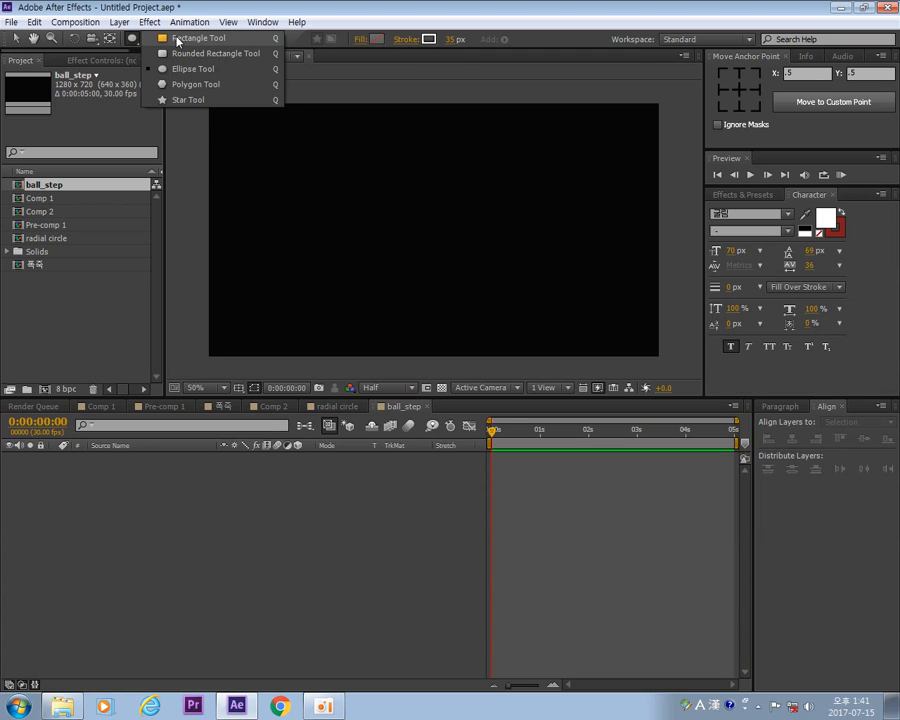
click(177, 39)
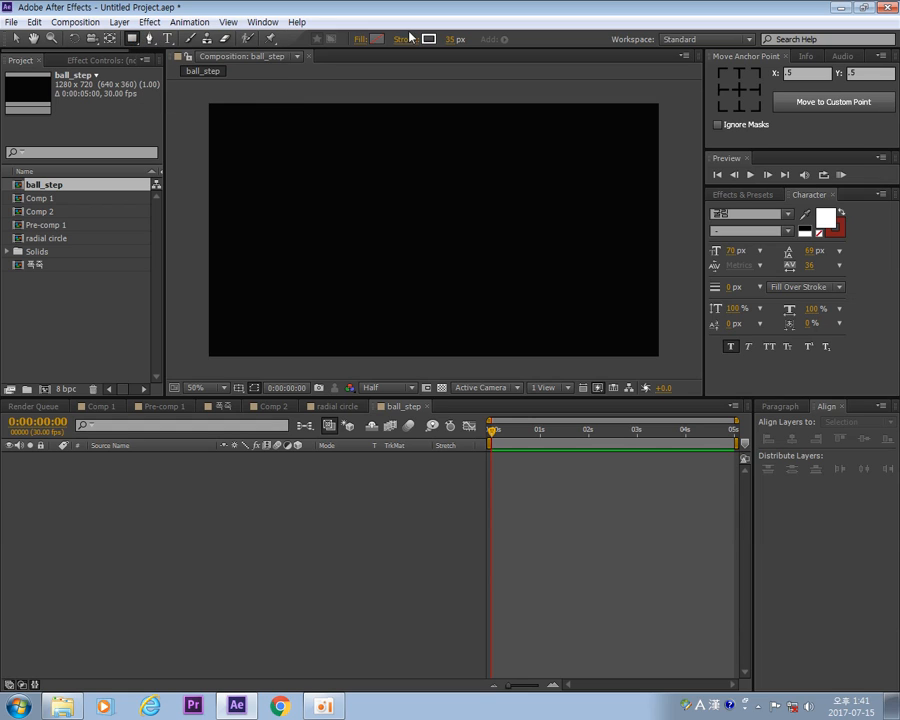
click(358, 40)
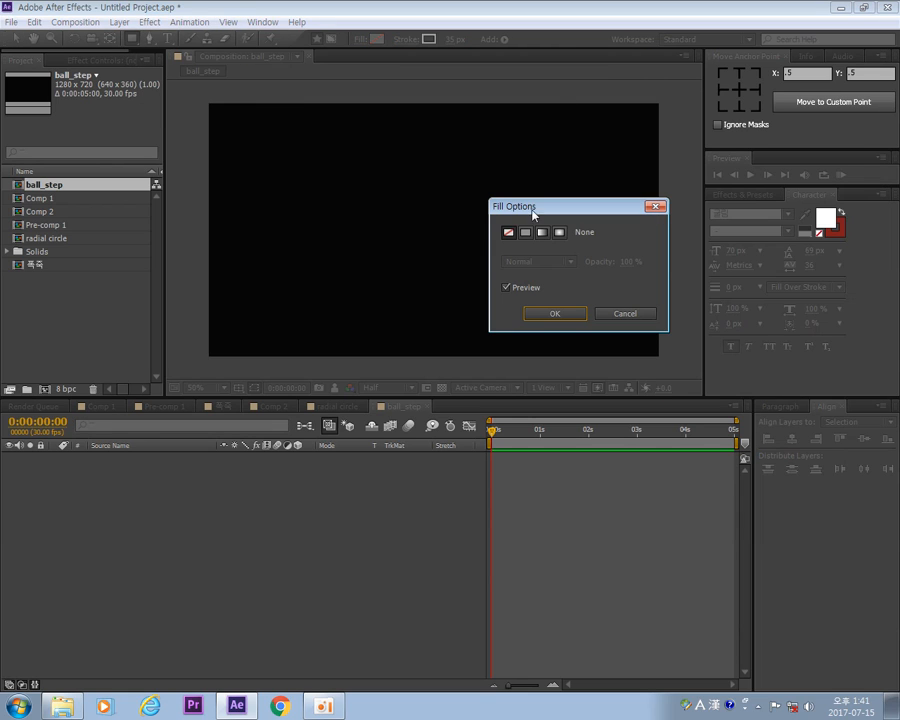
click(526, 234)
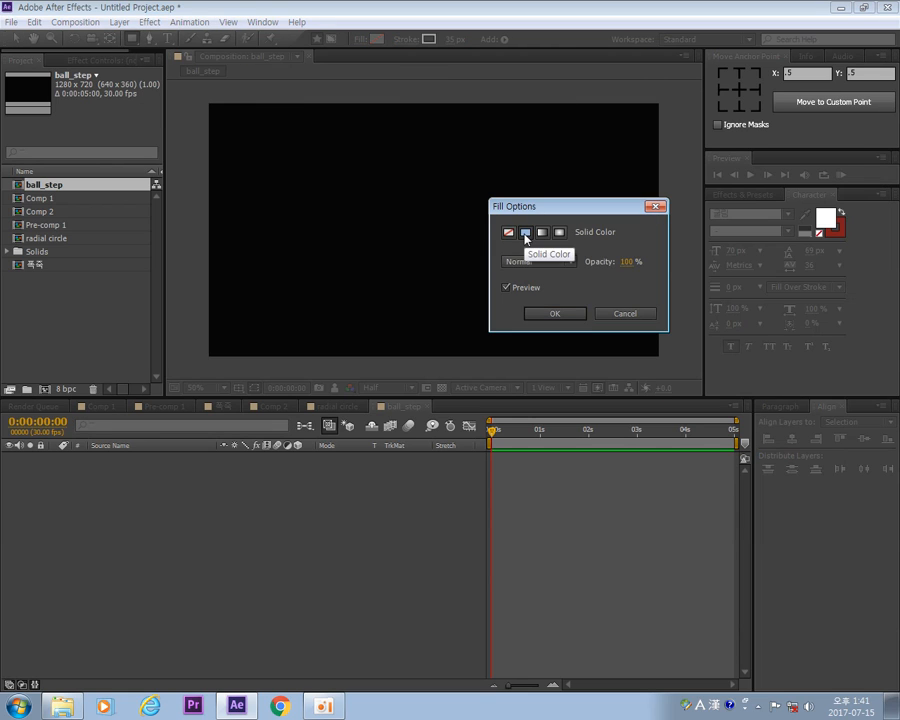
click(547, 315)
click(399, 42)
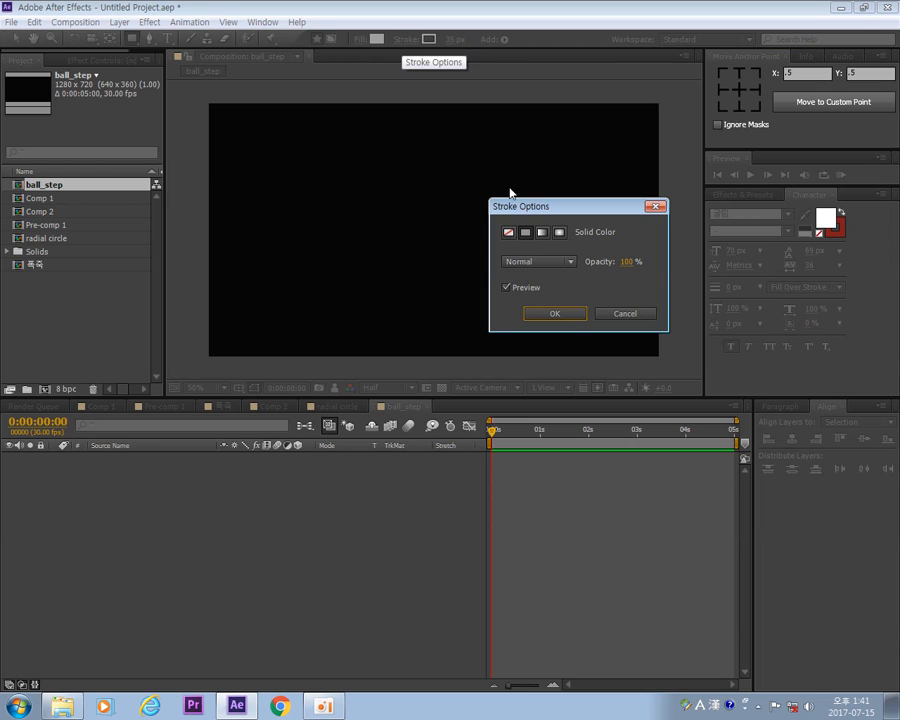
click(506, 233)
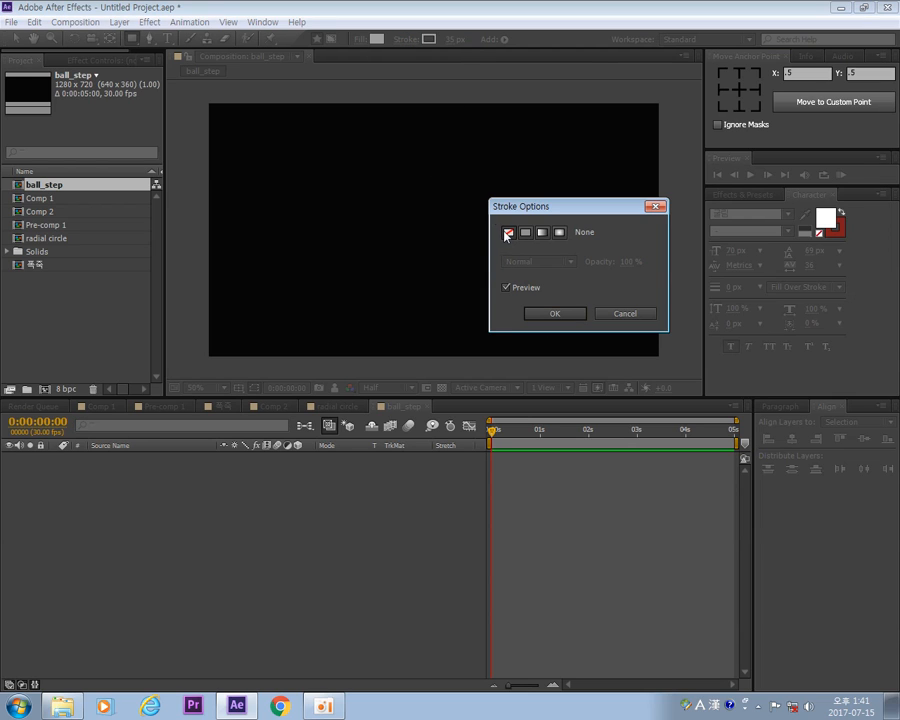
click(566, 313)
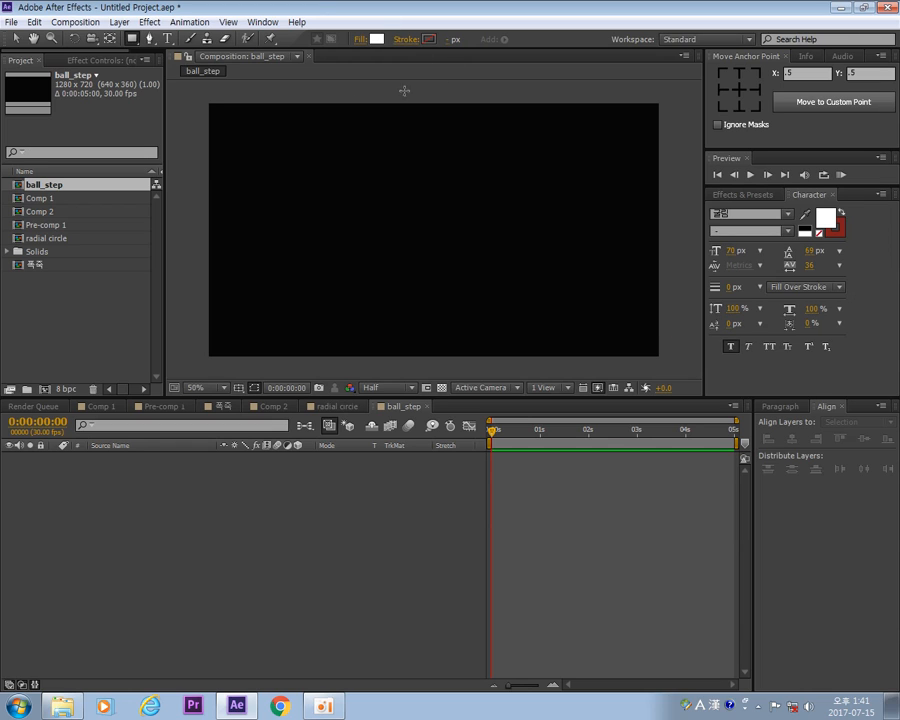
Draw a small white rectangle across the composition's left edge and move it slightly upward.
drag(205, 173, 258, 196)
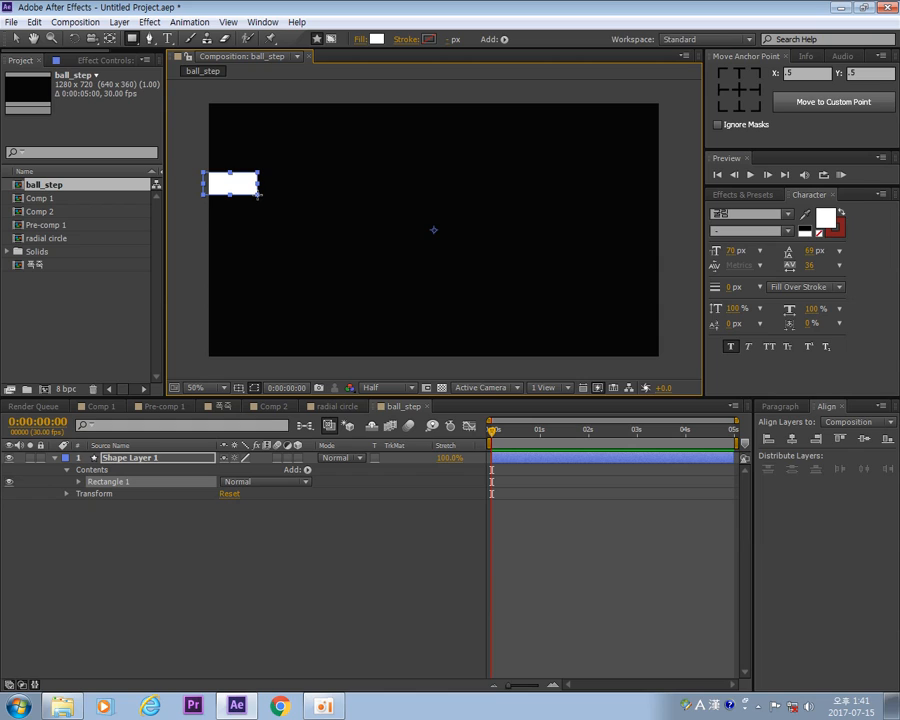
key(v)
click(186, 236)
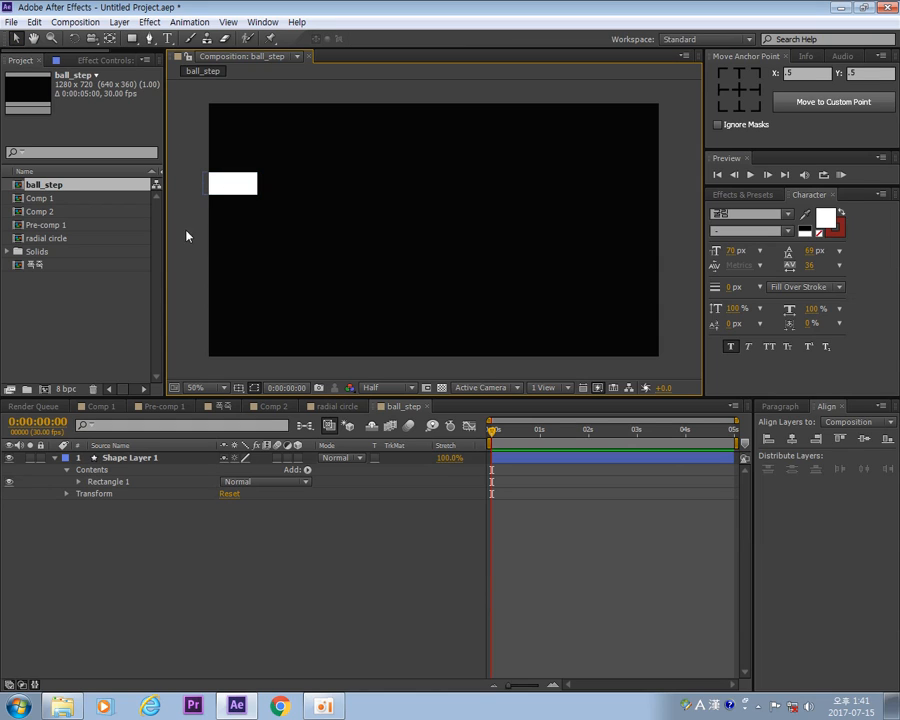
drag(251, 182, 249, 167)
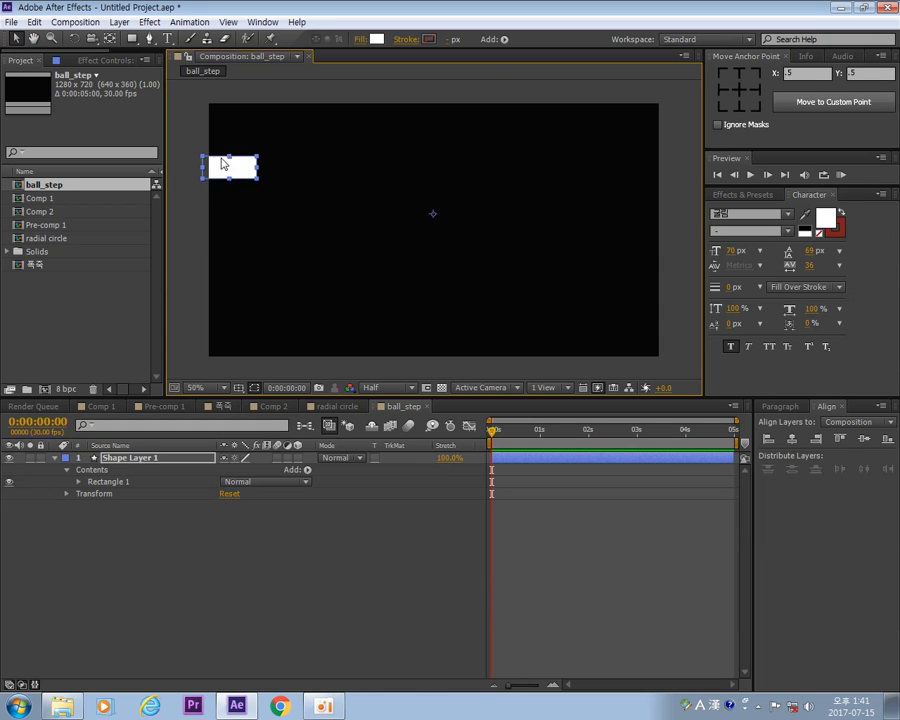
Add a Repeater to the rectangle with its transform position at 100, 69 and 7 copies to form descending stairs.
click(504, 40)
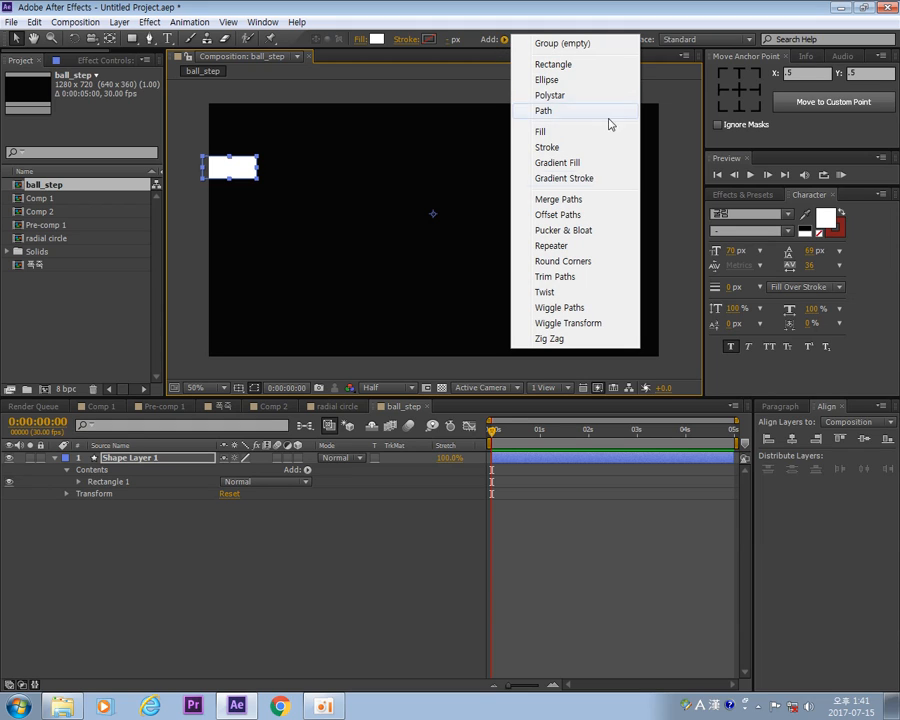
click(580, 250)
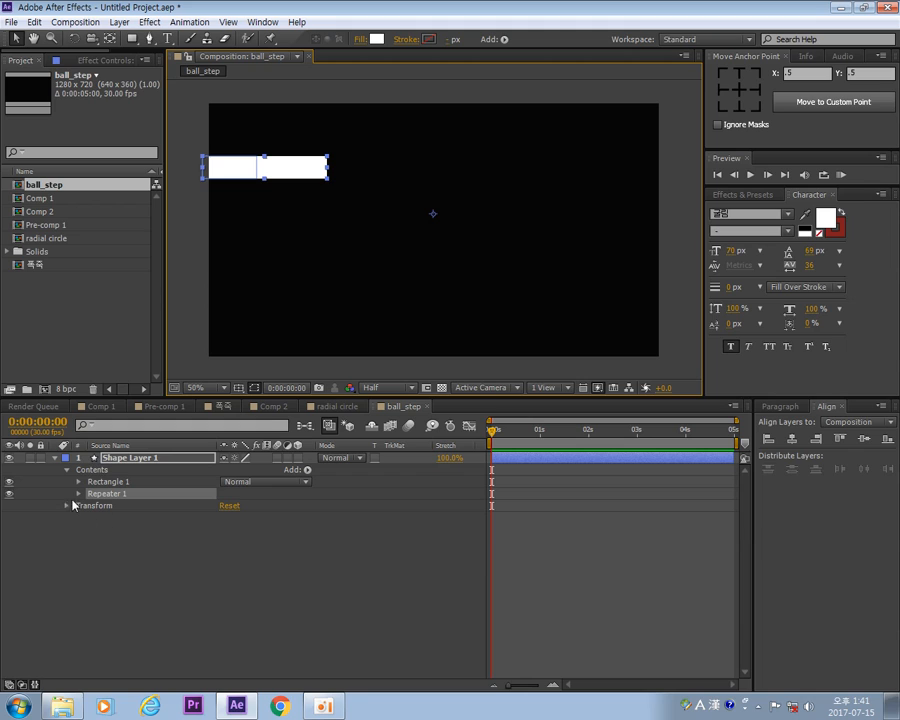
click(79, 494)
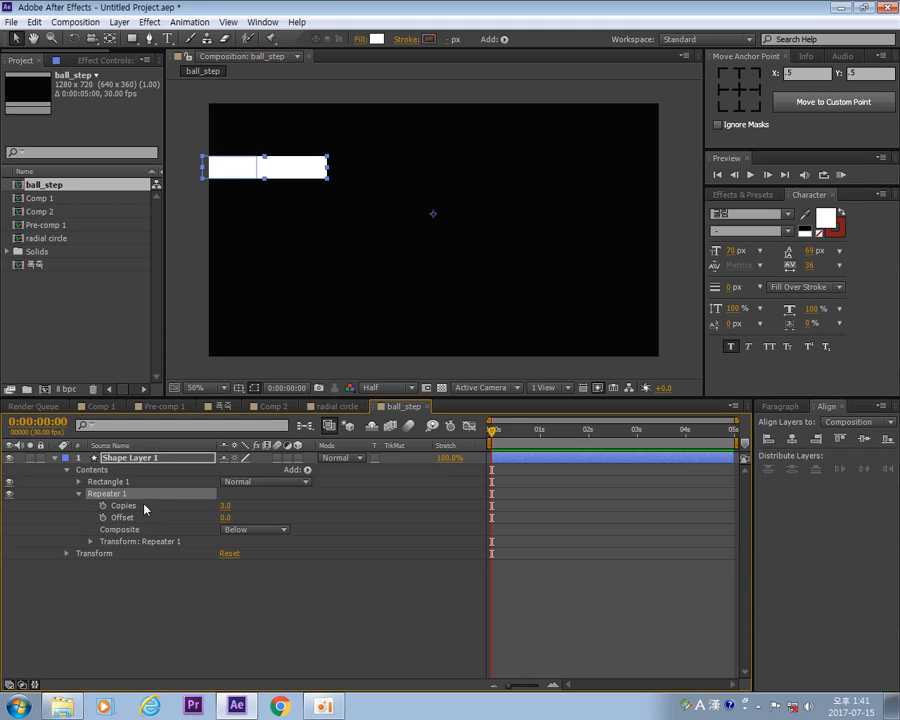
click(90, 542)
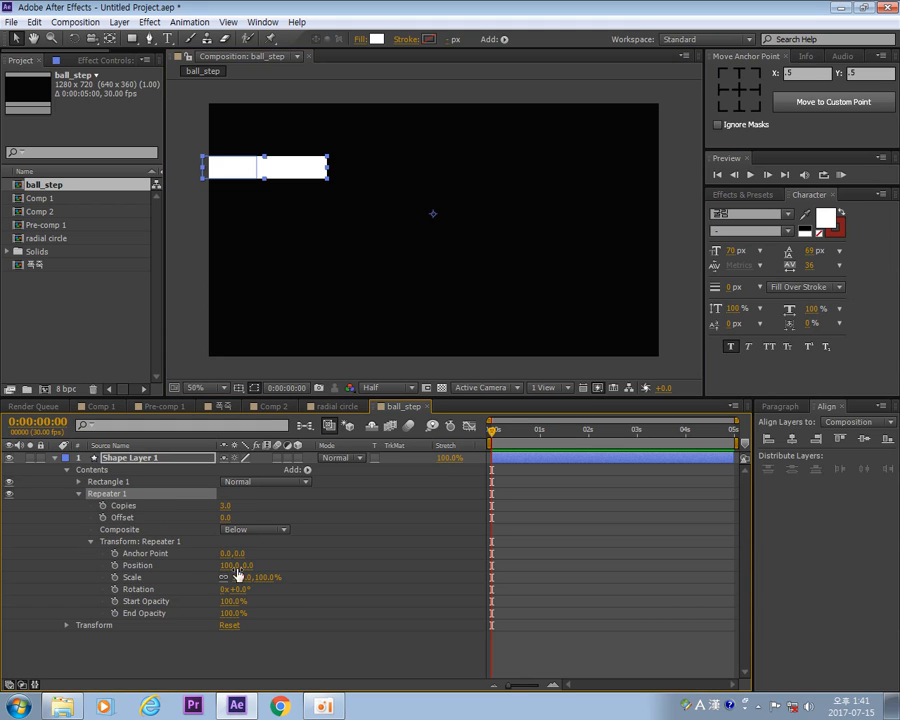
drag(248, 566, 305, 561)
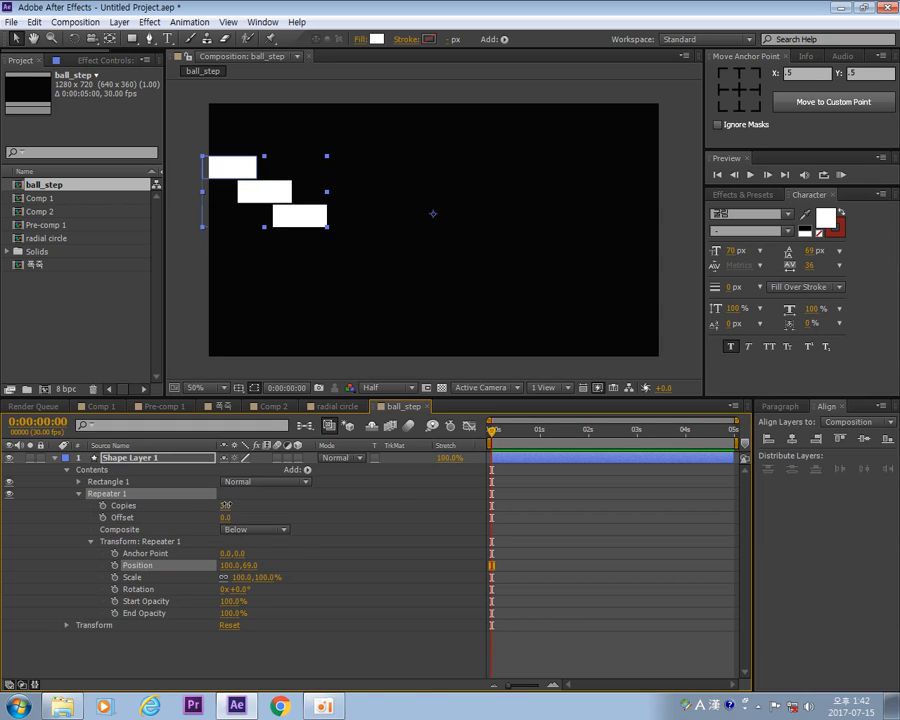
drag(226, 505, 231, 505)
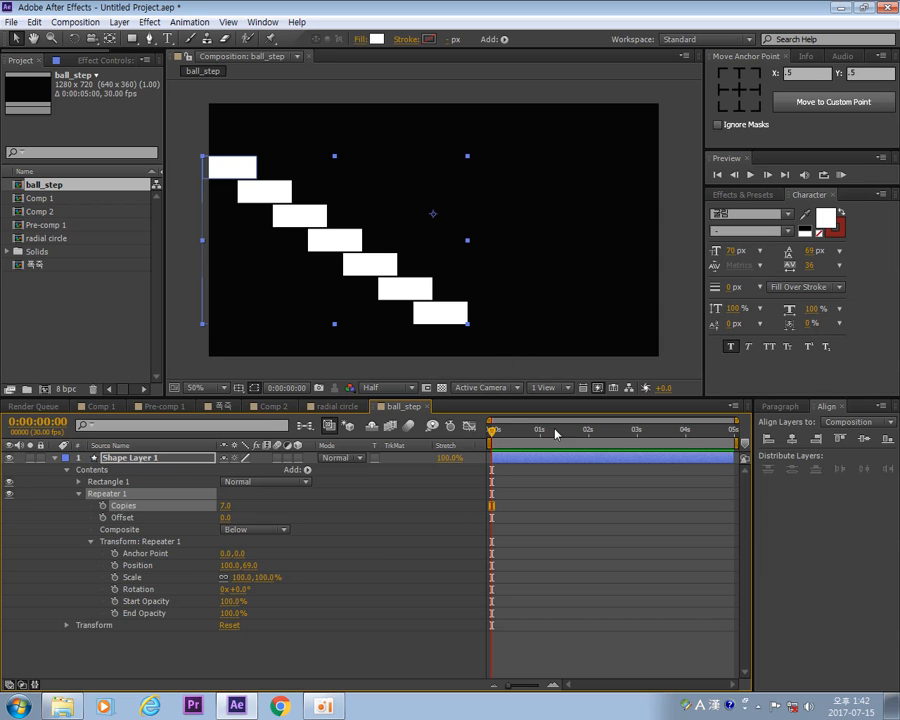
Rename the stairs shape layer as 계단 and collapse its properties.
click(165, 661)
click(152, 457)
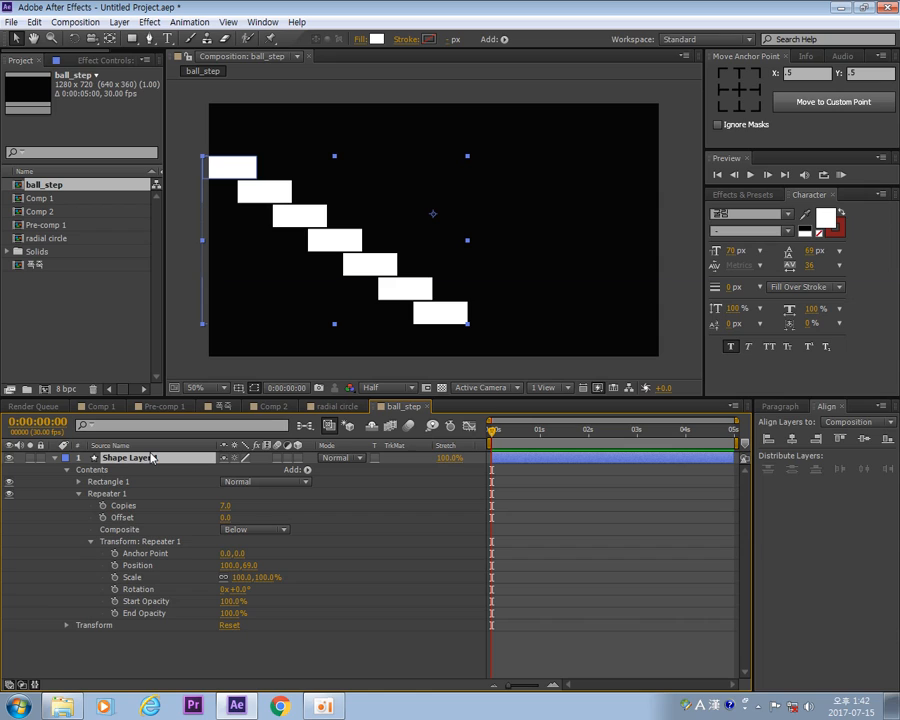
key(Return)
text(계단)
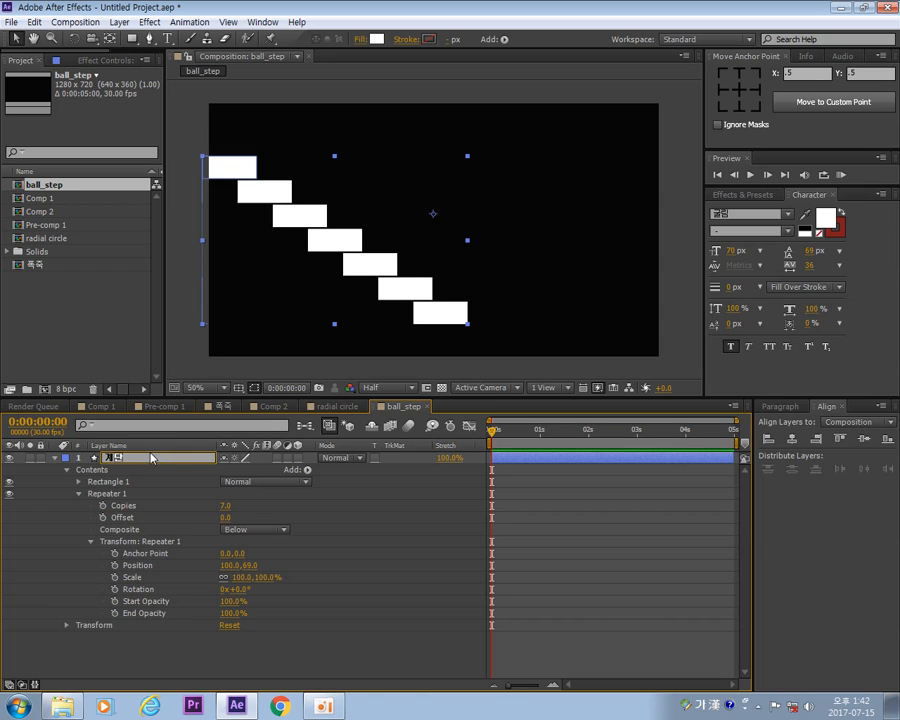
key(Return)
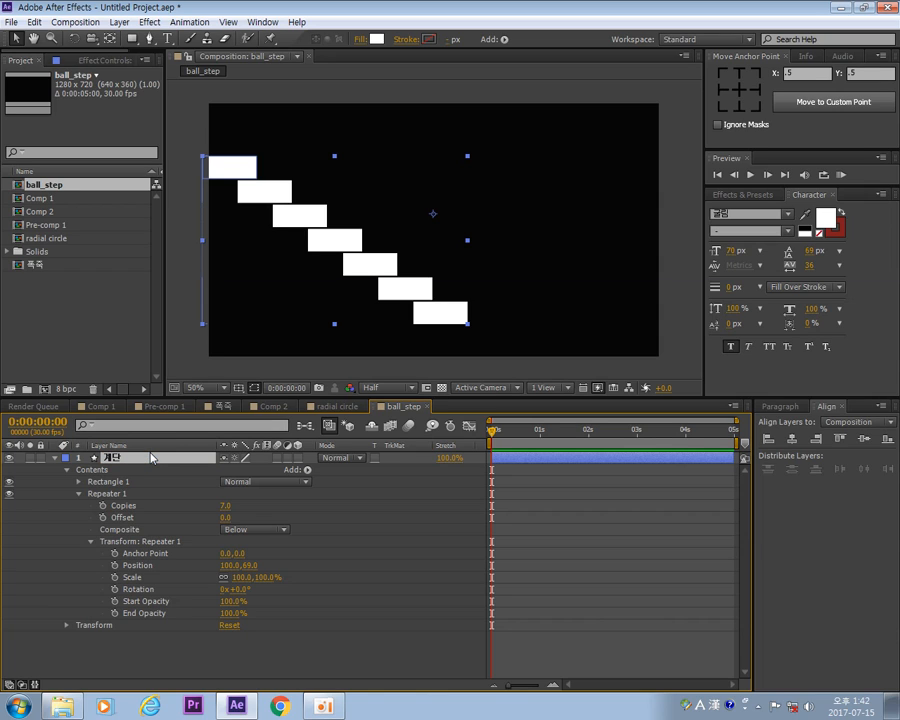
click(54, 458)
click(55, 459)
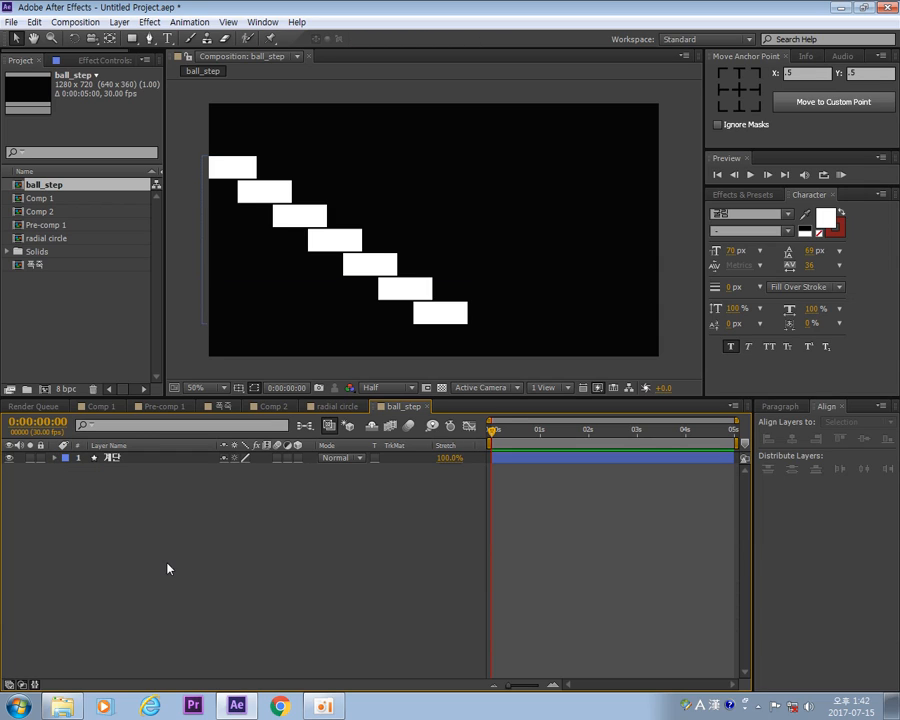
Draw a small white circle as a new shape layer above the middle of the stairs.
mouse_move(136, 40)
mouse_down()
mouse_move(190, 28)
mouse_move(193, 72)
mouse_up()
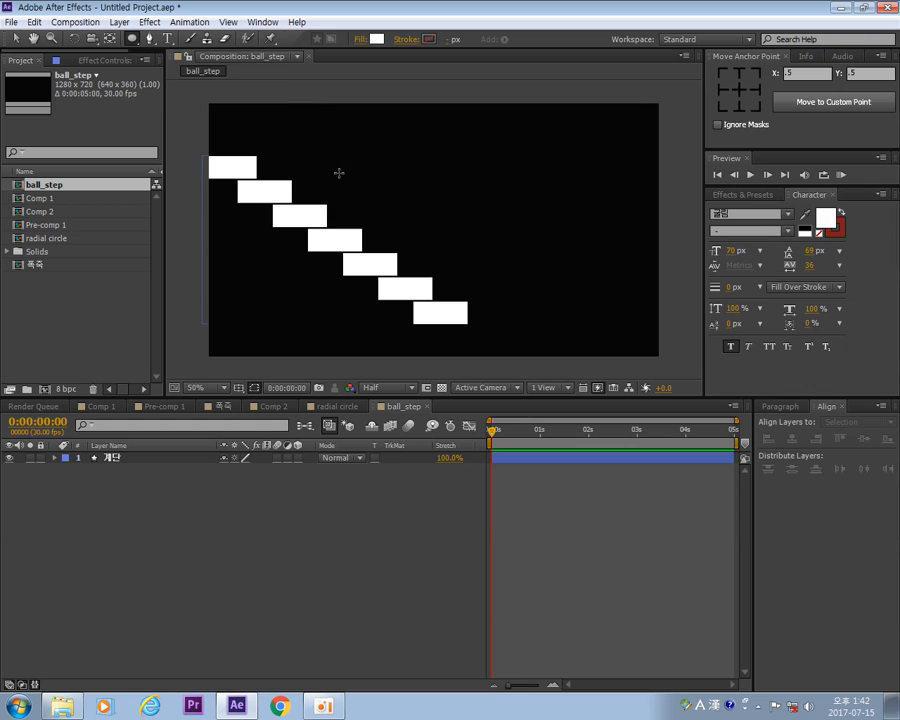
drag(338, 166, 367, 194)
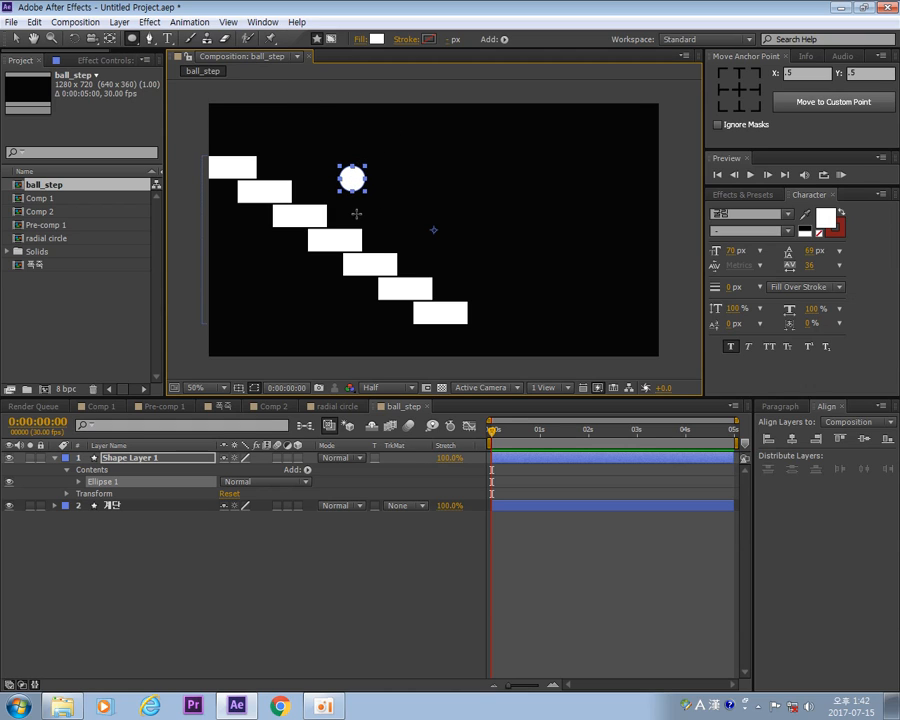
click(15, 38)
Move the circle layer's anchor point to the bottom edge of the circle.
click(127, 464)
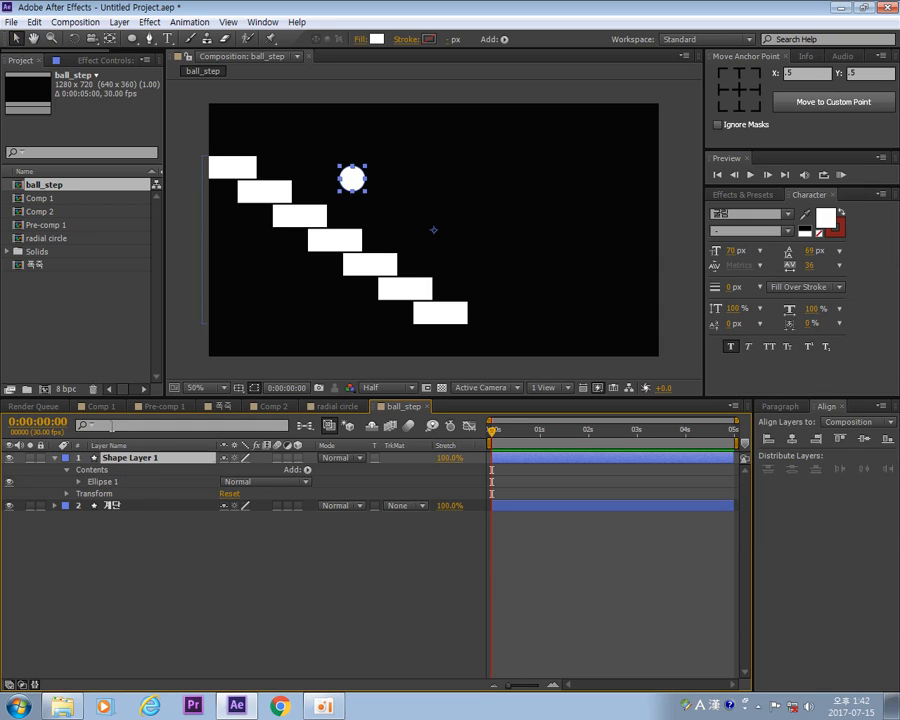
click(110, 39)
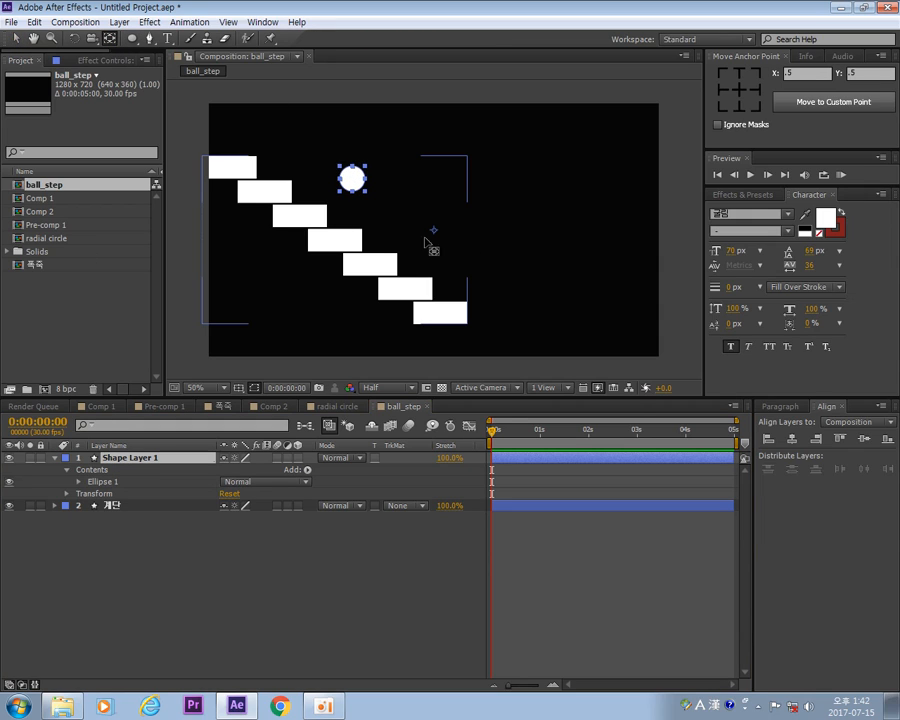
drag(434, 230, 354, 192)
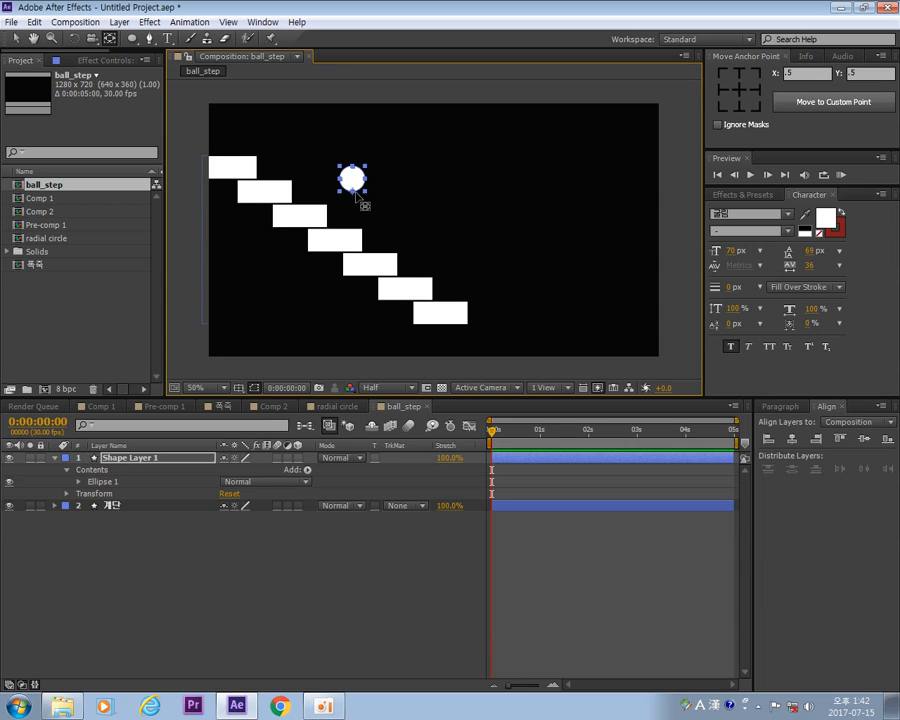
click(15, 38)
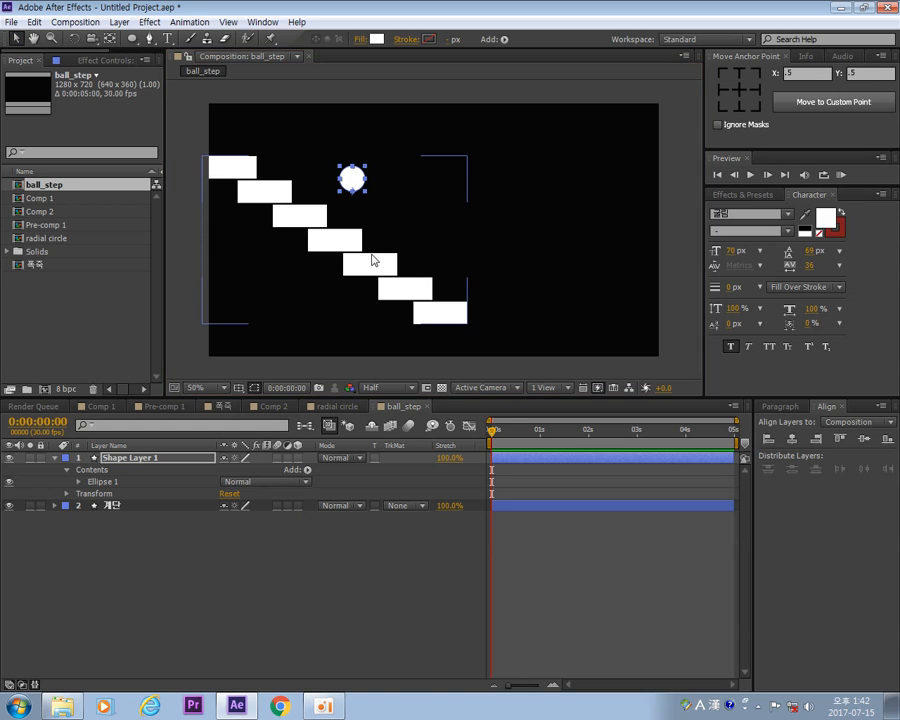
Move the circle just outside the composition's upper-left corner, at about -50, 18, and set a Position keyframe at frame 0.
drag(356, 181, 193, 97)
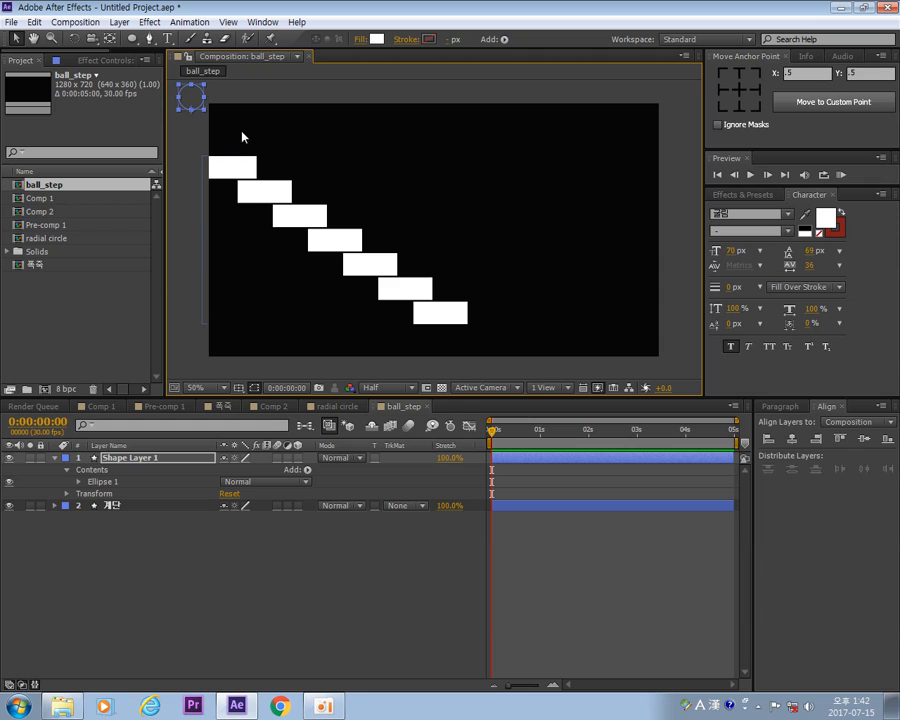
key(h)
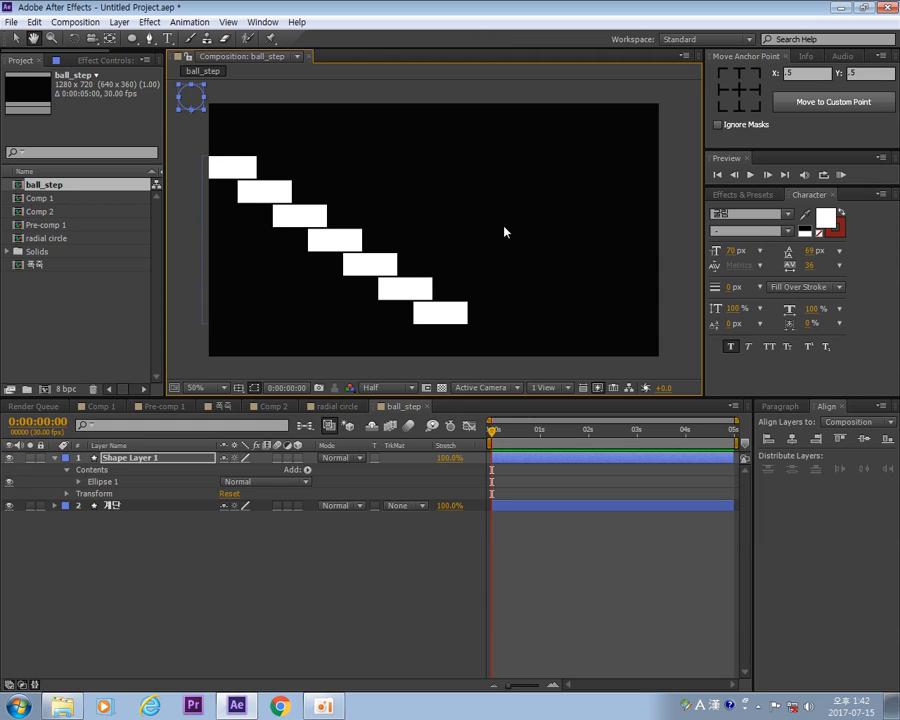
key(v)
mouse_move(464, 207)
mouse_down()
mouse_move(460, 237)
mouse_move(455, 226)
mouse_move(468, 223)
mouse_up()
click(139, 459)
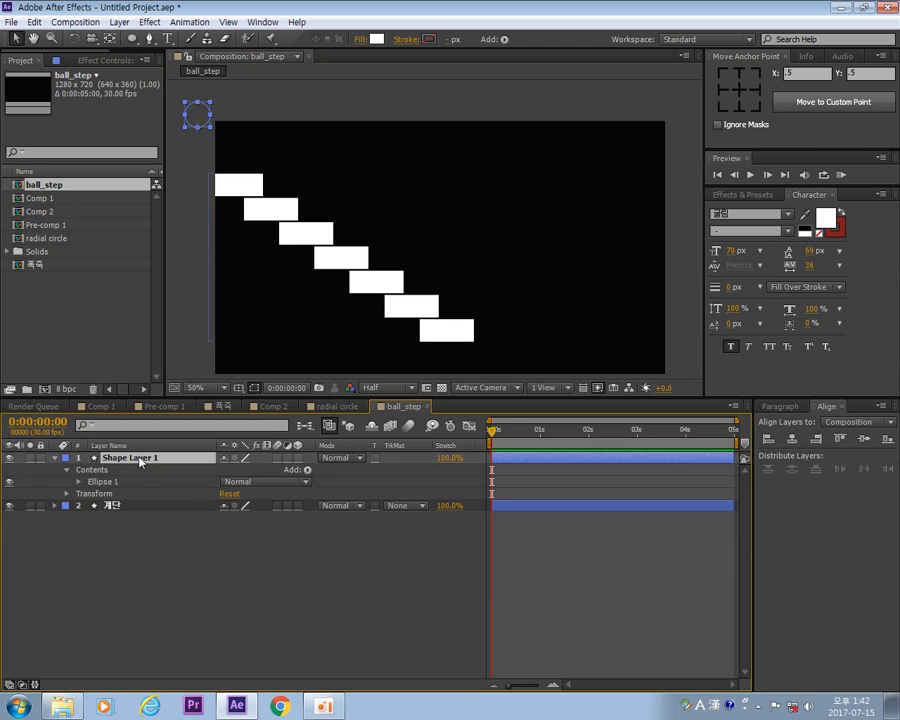
key(p)
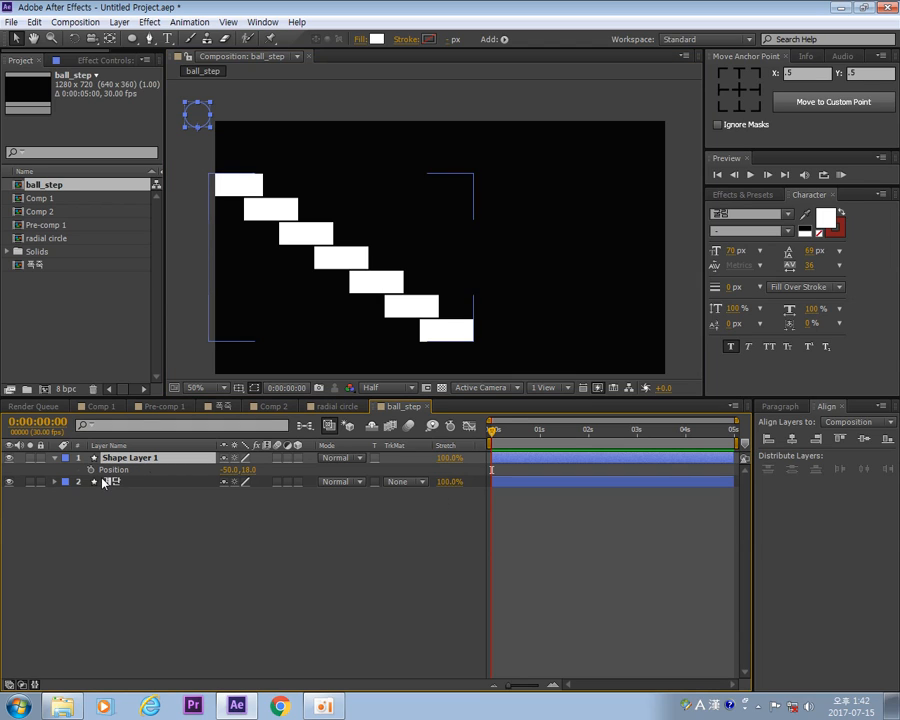
click(91, 469)
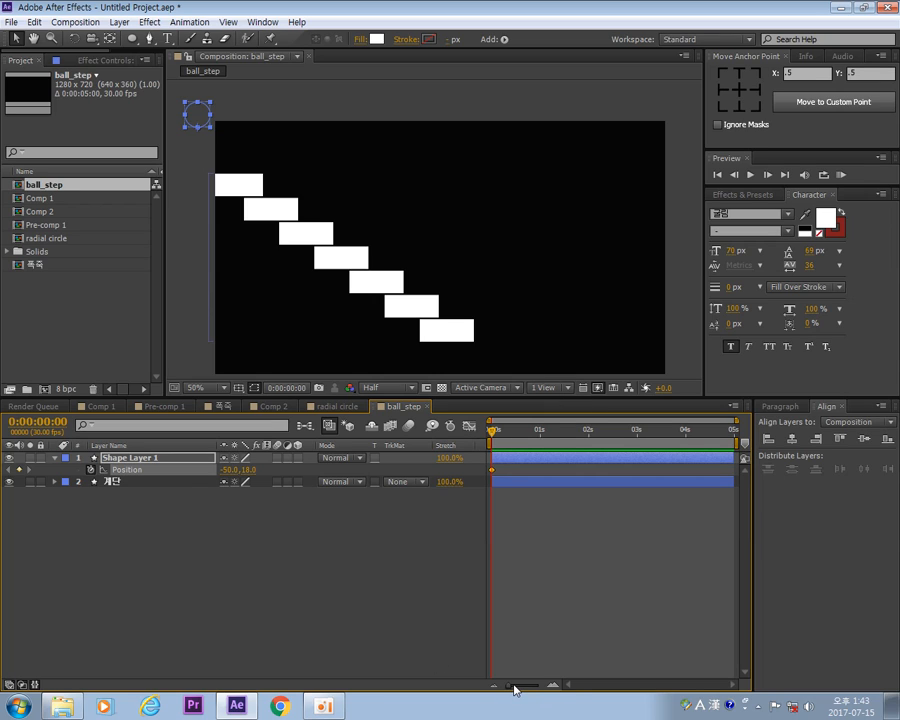
At frame 10, place the circle on the first stair at about 90, 152 to add a Position keyframe.
drag(509, 689, 529, 691)
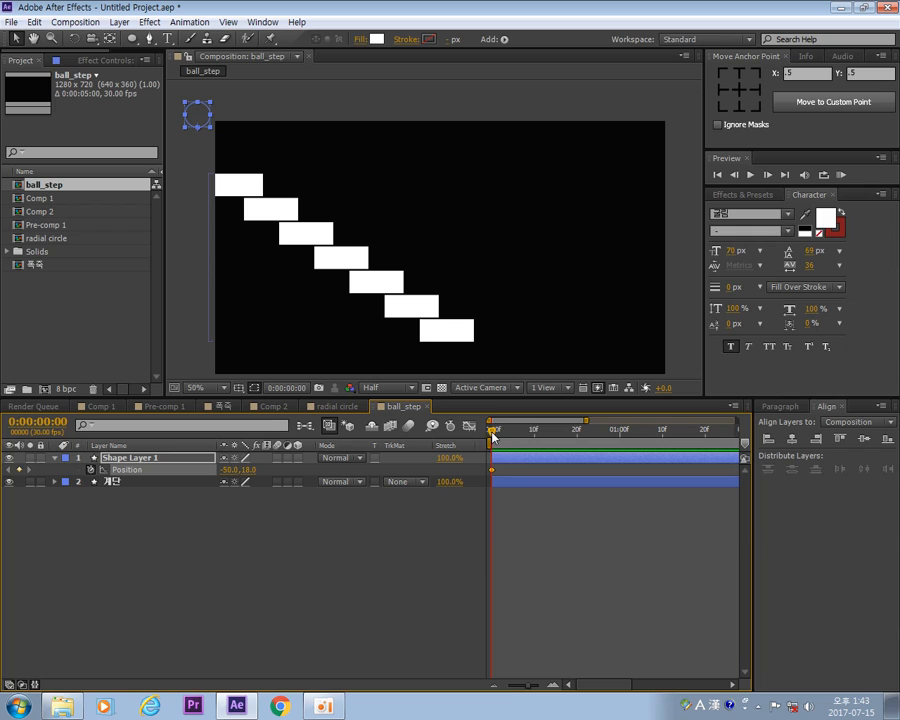
drag(491, 430, 534, 454)
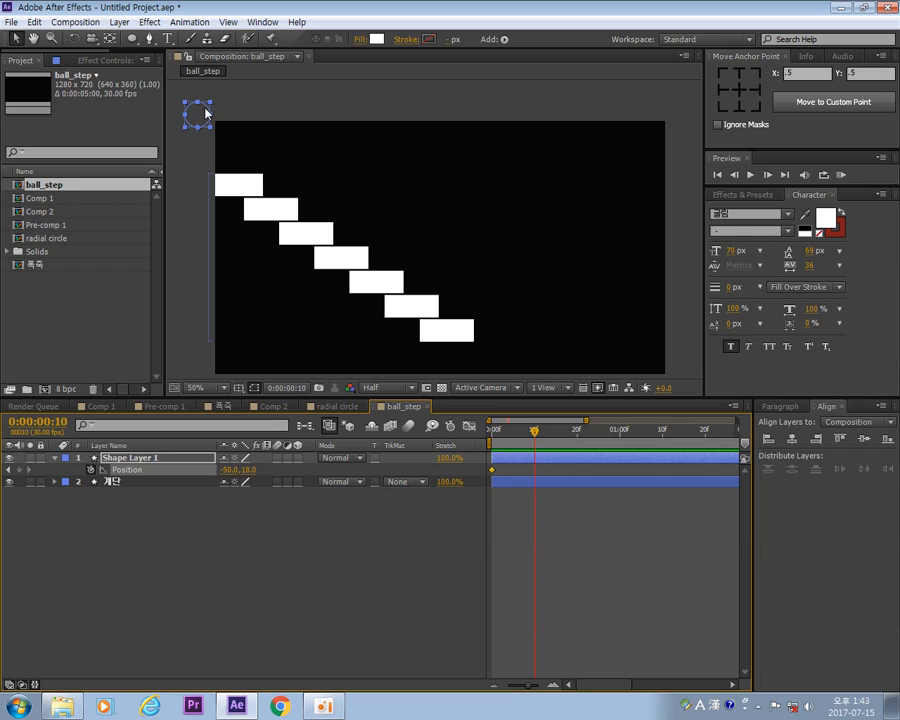
drag(205, 113, 256, 160)
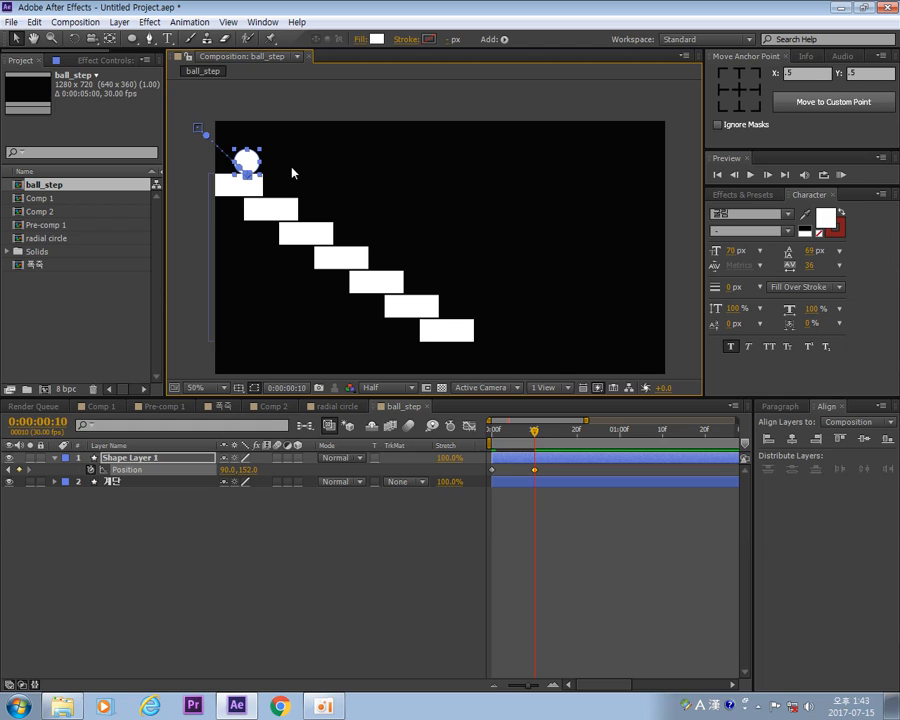
At frame 25, place the circle on the second stair at about 198, 222 to add a Position keyframe.
click(557, 439)
drag(557, 439, 600, 457)
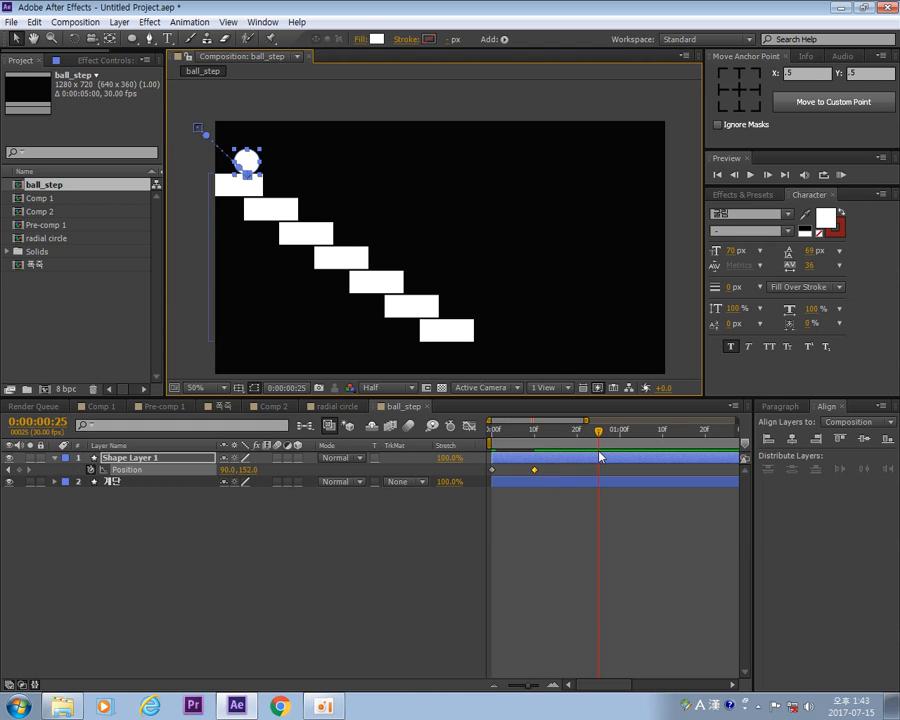
drag(245, 161, 287, 189)
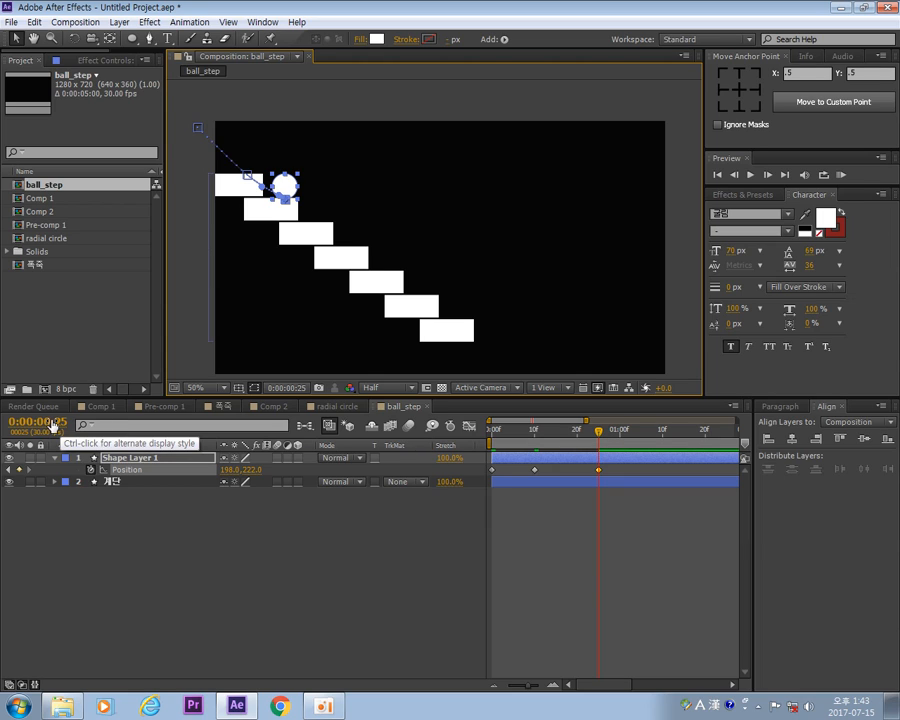
At 0:00:01:10, place the circle on the third stair at about 306, 288 to add a Position keyframe.
click(42, 423)
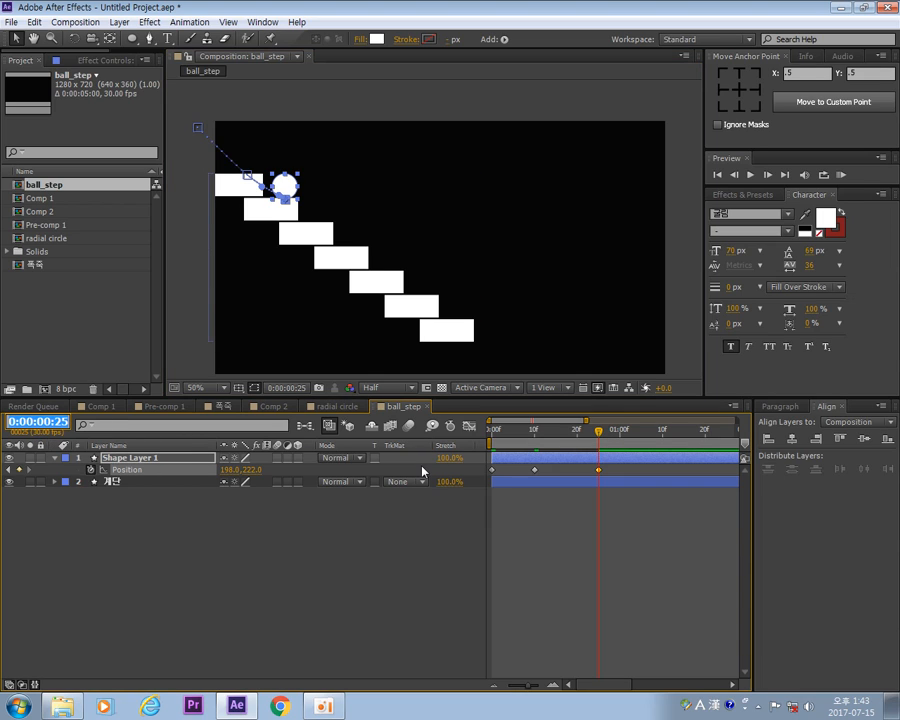
text(110)
key(Return)
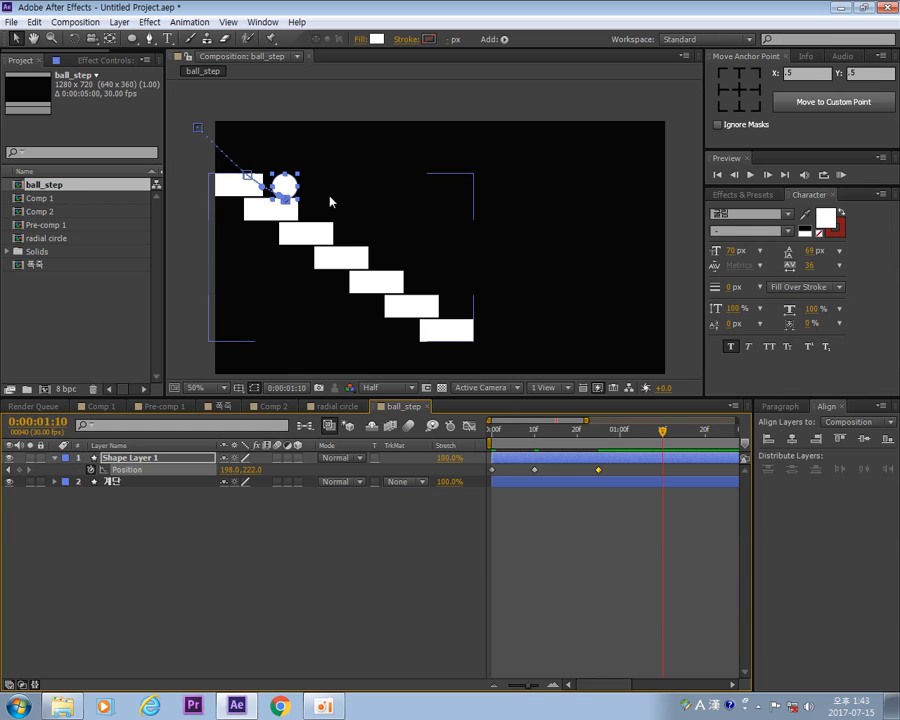
drag(290, 190, 326, 211)
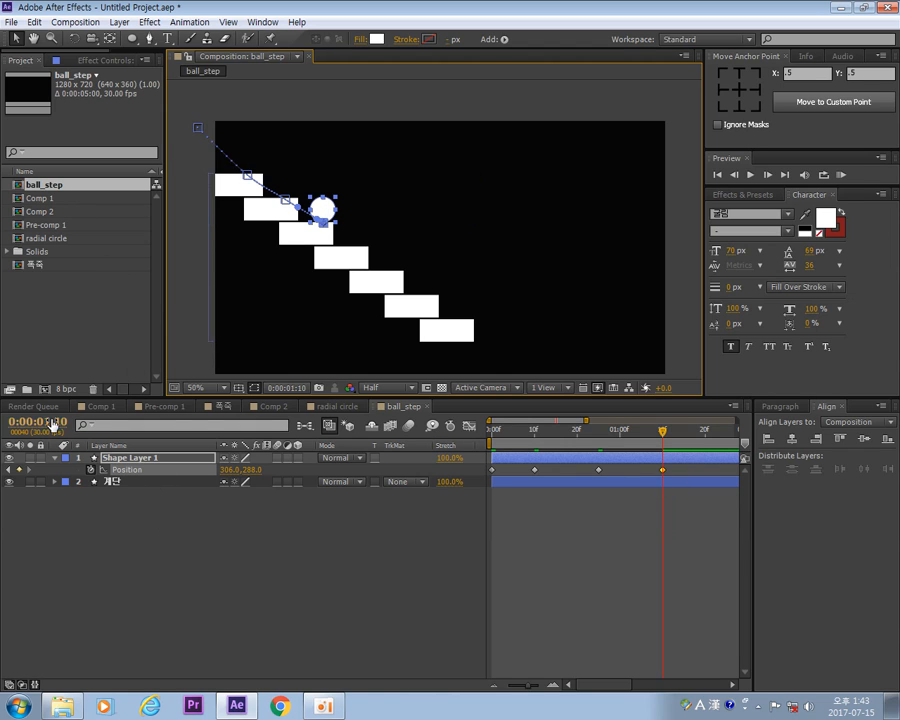
At 0:00:01:25, place the circle on the fourth stair at about 406, 356 to add a Position keyframe.
click(30, 421)
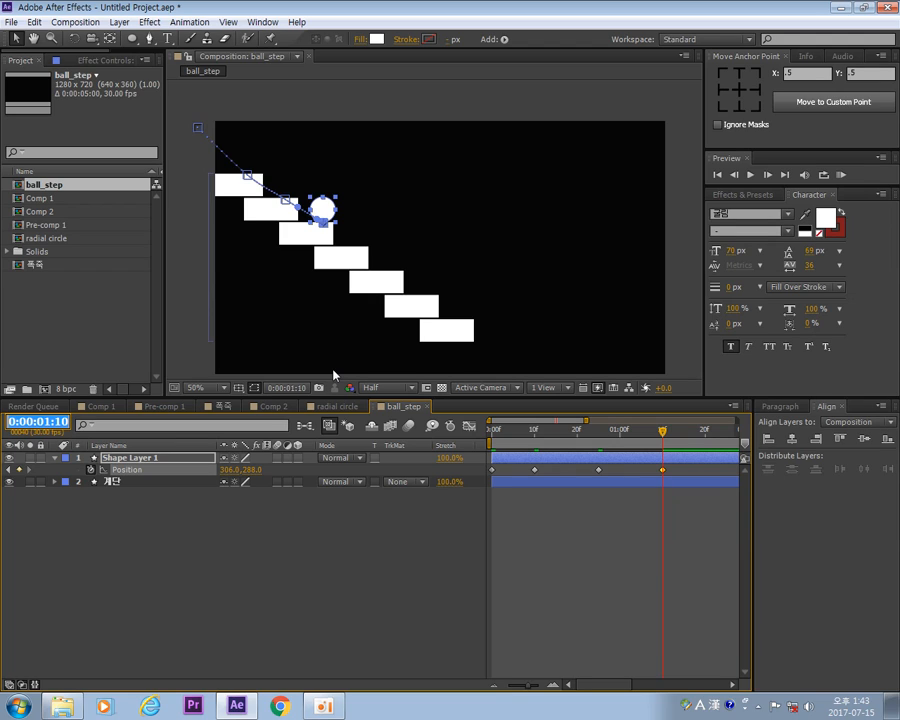
text(125)
key(Return)
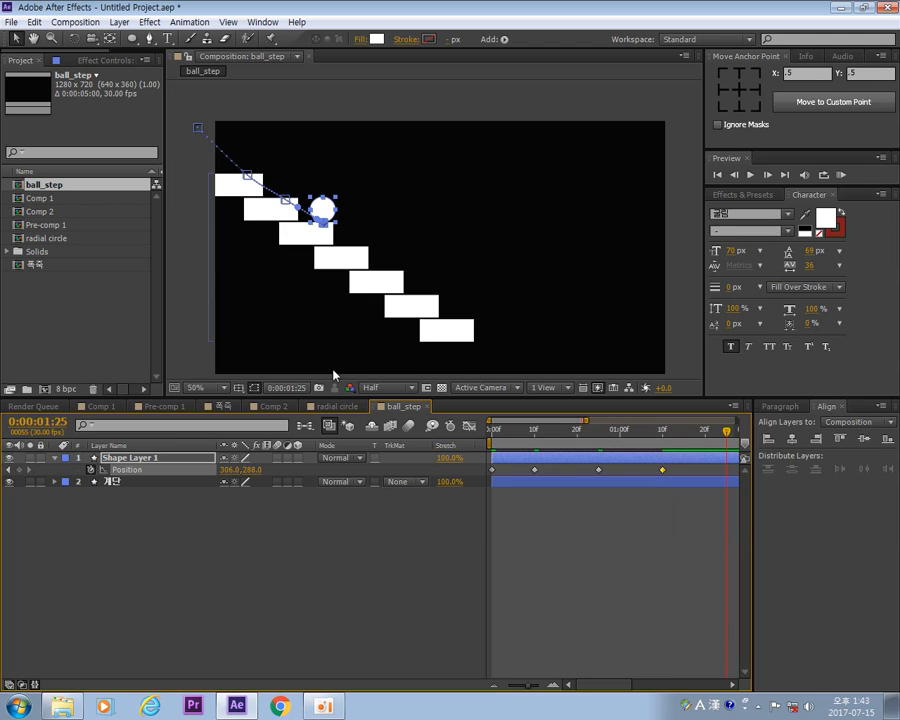
drag(327, 210, 360, 234)
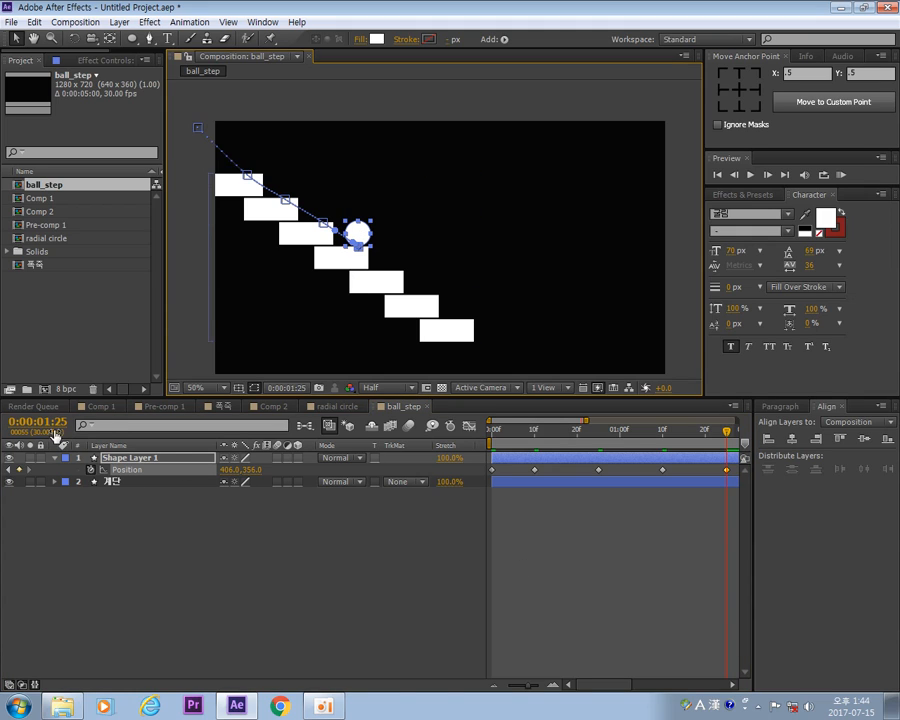
At 0:00:02:10, place the circle on the fifth stair at about 506, 426 to add a Position keyframe.
click(38, 421)
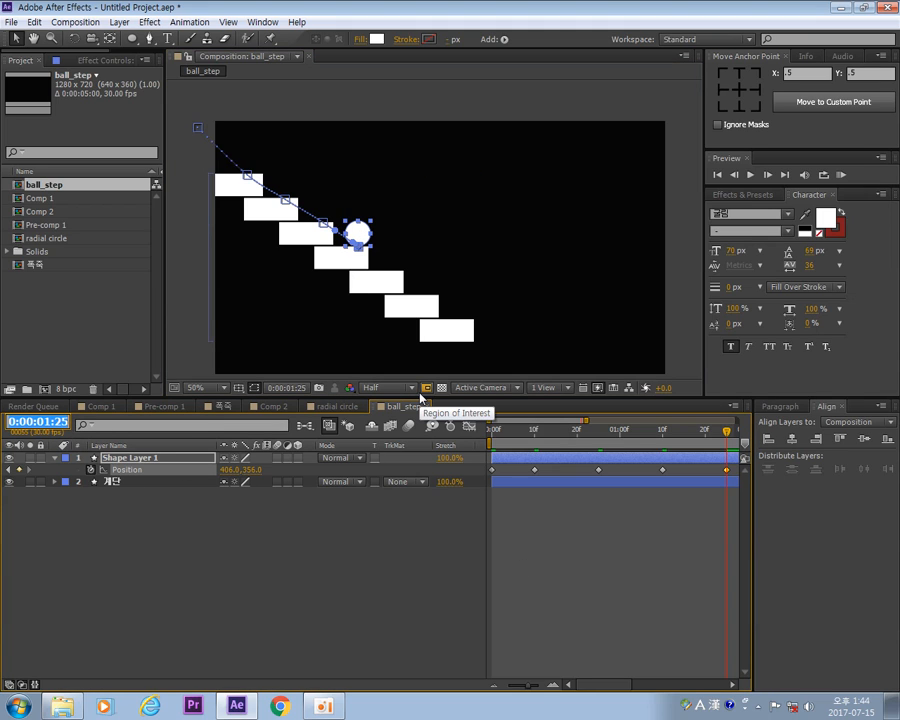
text(4)
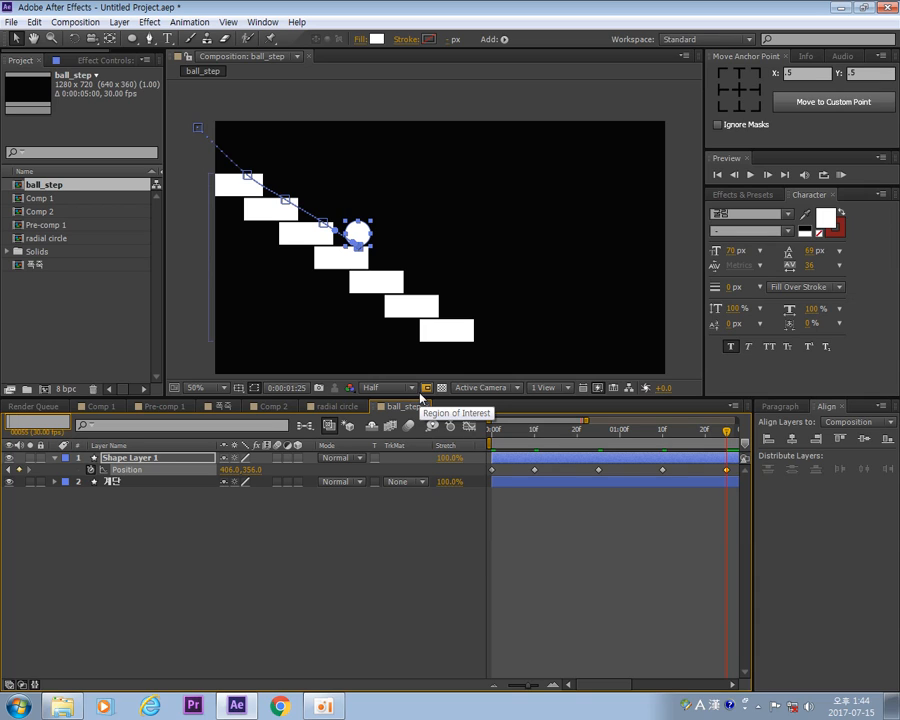
text(70)
key(Return)
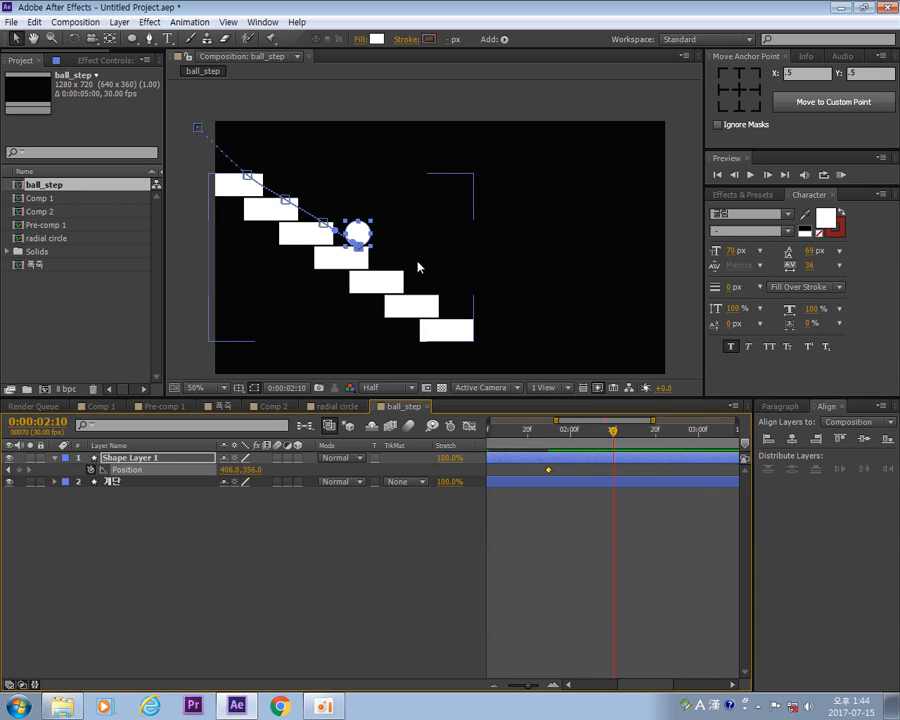
drag(357, 234, 393, 259)
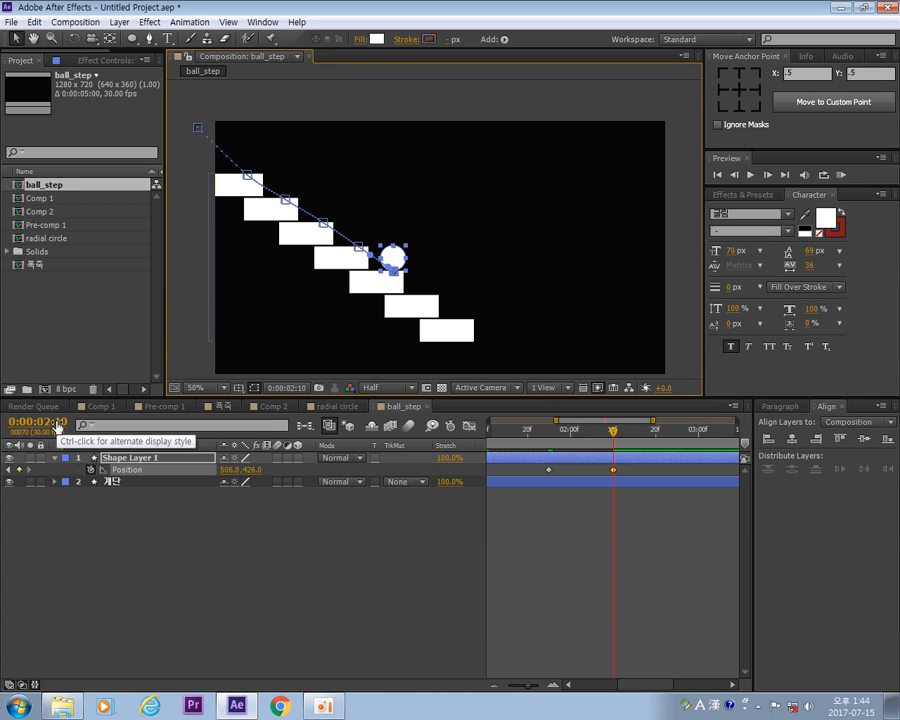
At 0:00:02:25, place the circle on the sixth stair at about 608, 498 to add a Position keyframe.
click(57, 427)
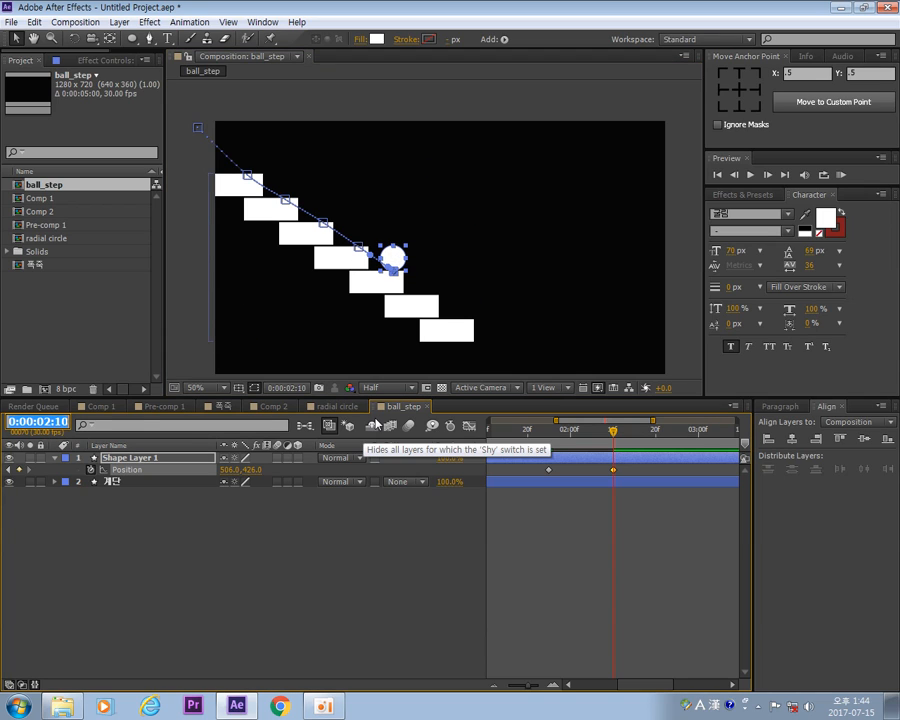
text(225)
key(Return)
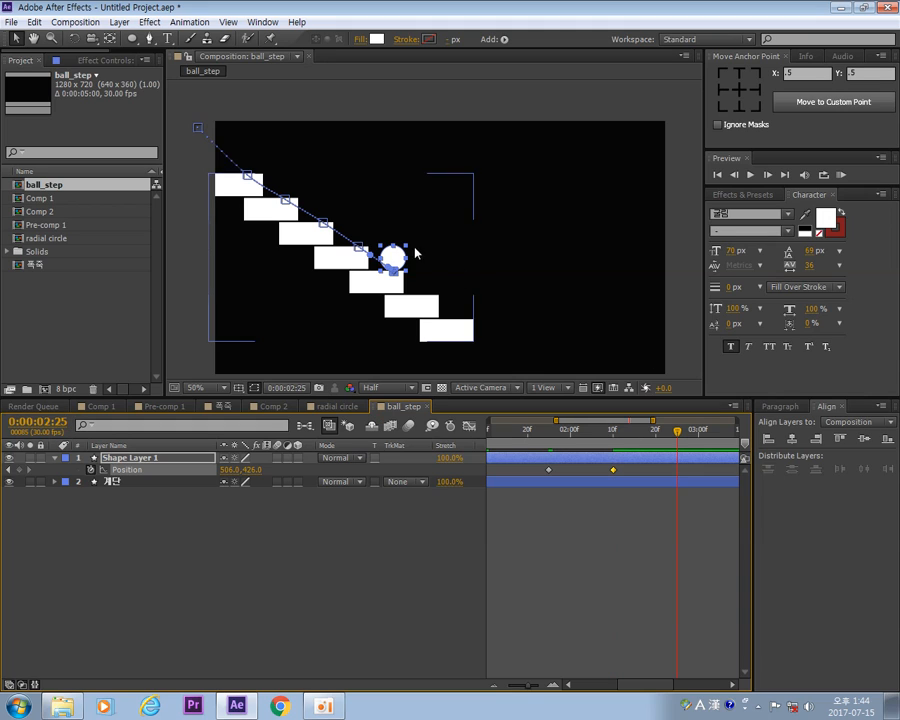
drag(398, 257, 433, 283)
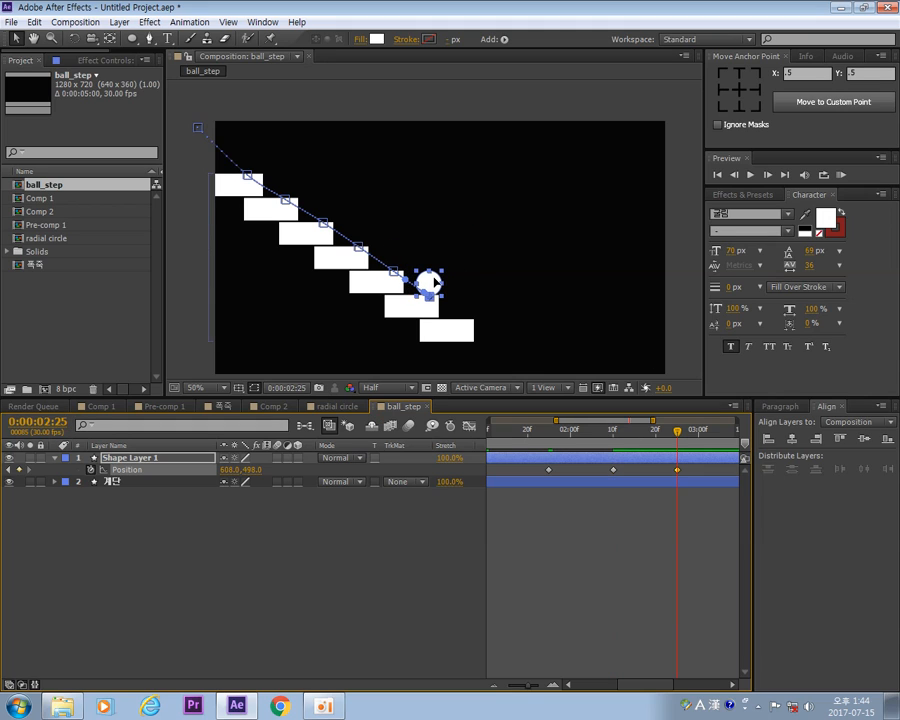
click(45, 421)
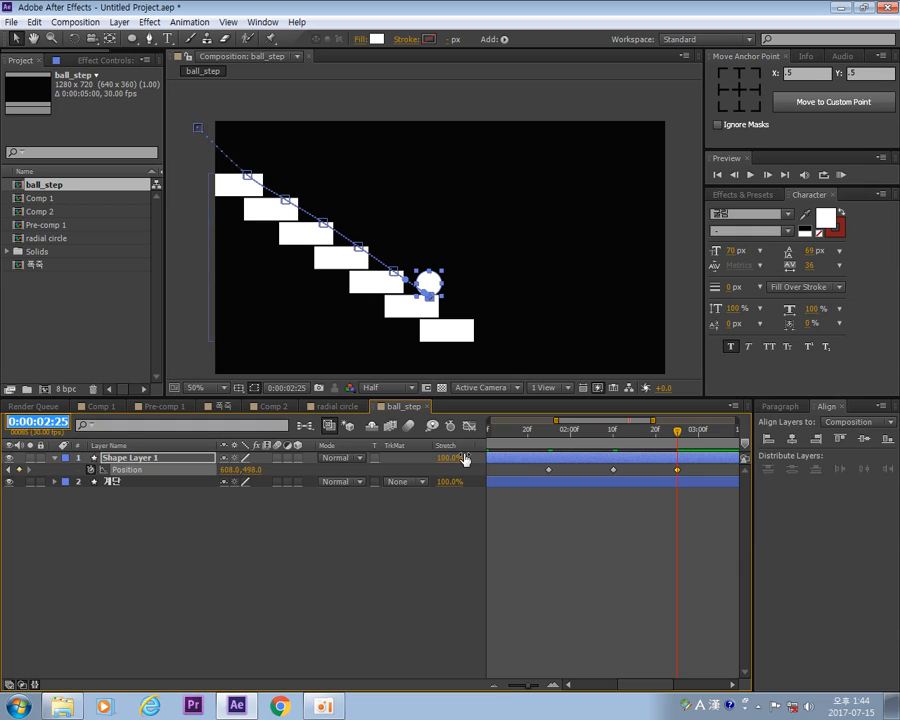
text(100)
key(Return)
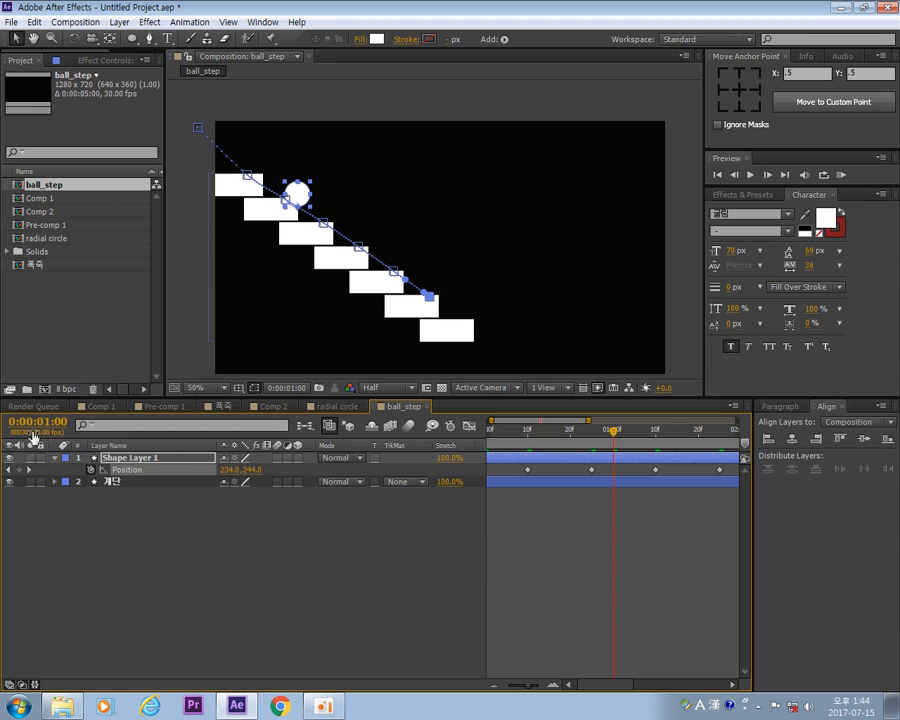
Switch the time display to frames and, at frame 100, place the circle on the last stair at about 706, 562.
ctrl+click(33, 436)
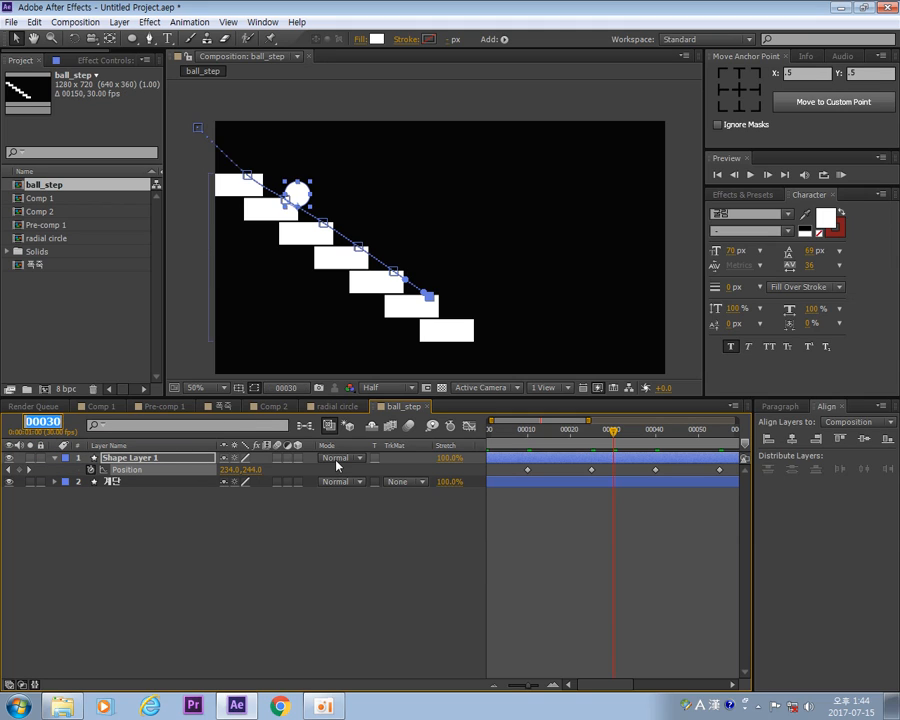
text(100)
key(Return)
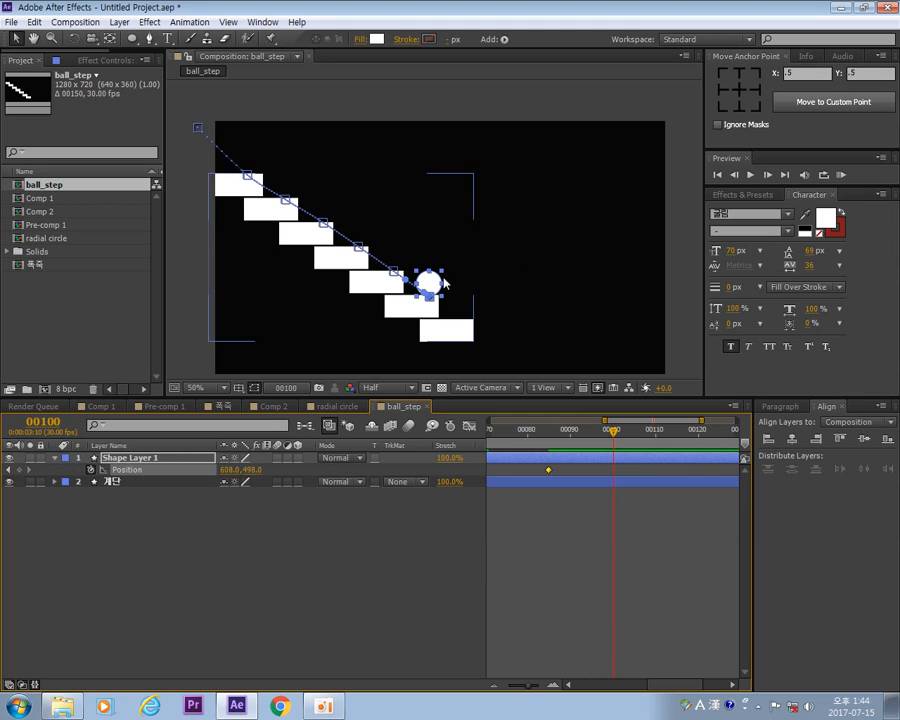
drag(433, 285, 465, 305)
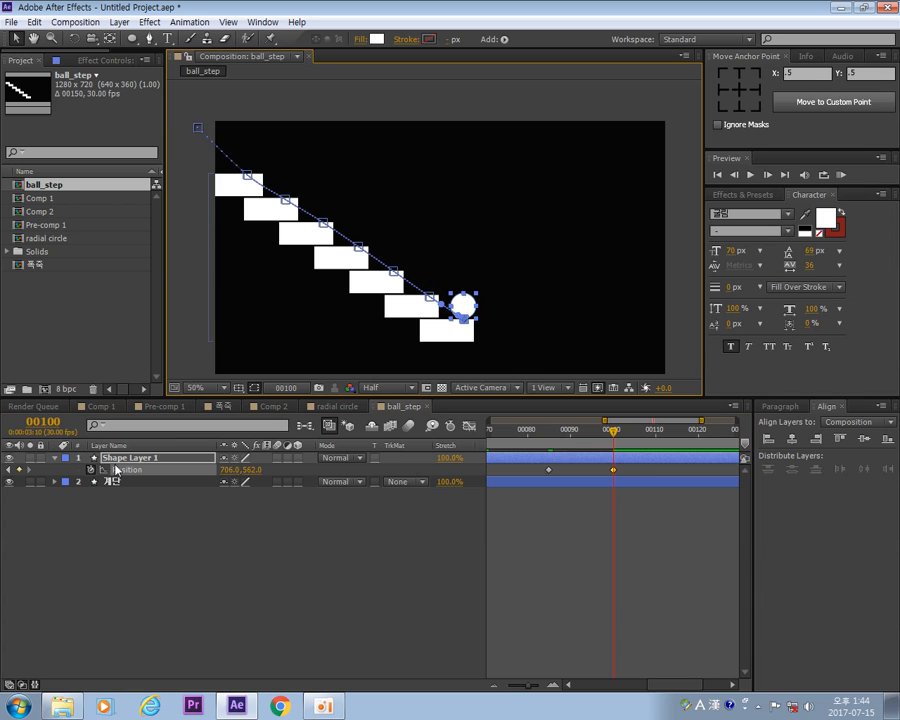
At frame 115, move the circle just below the composition at about 926, 802 to add a Position keyframe.
click(44, 422)
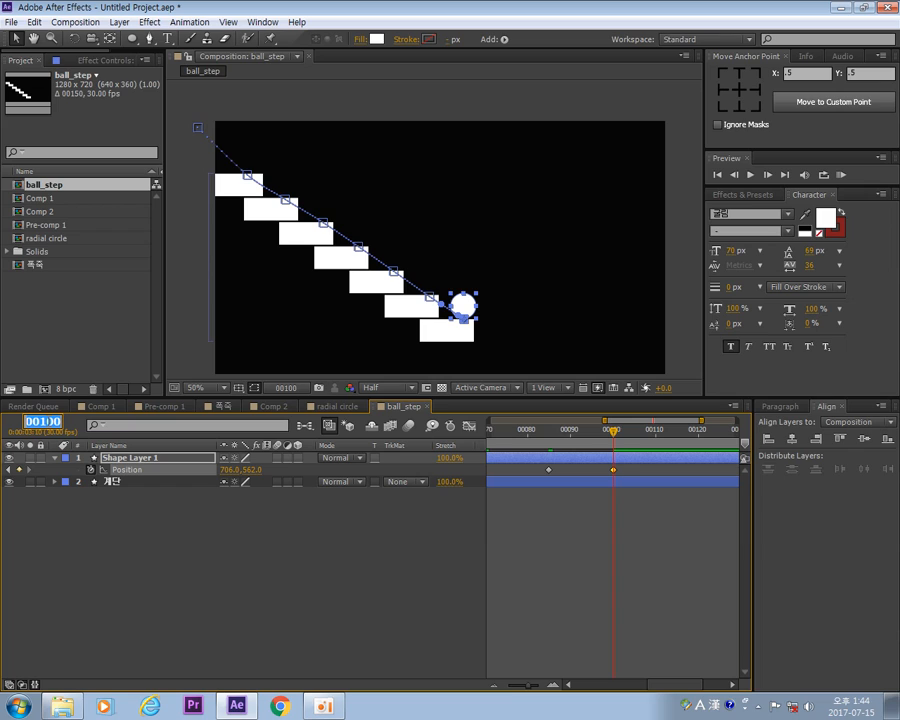
text(115)
key(Return)
drag(457, 316, 534, 375)
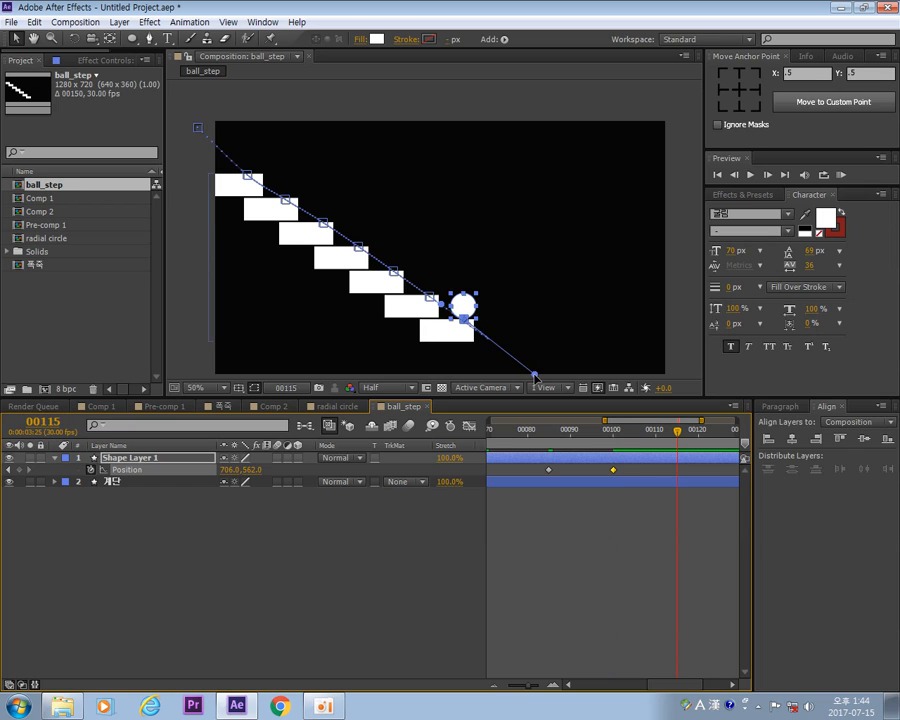
drag(468, 307, 548, 369)
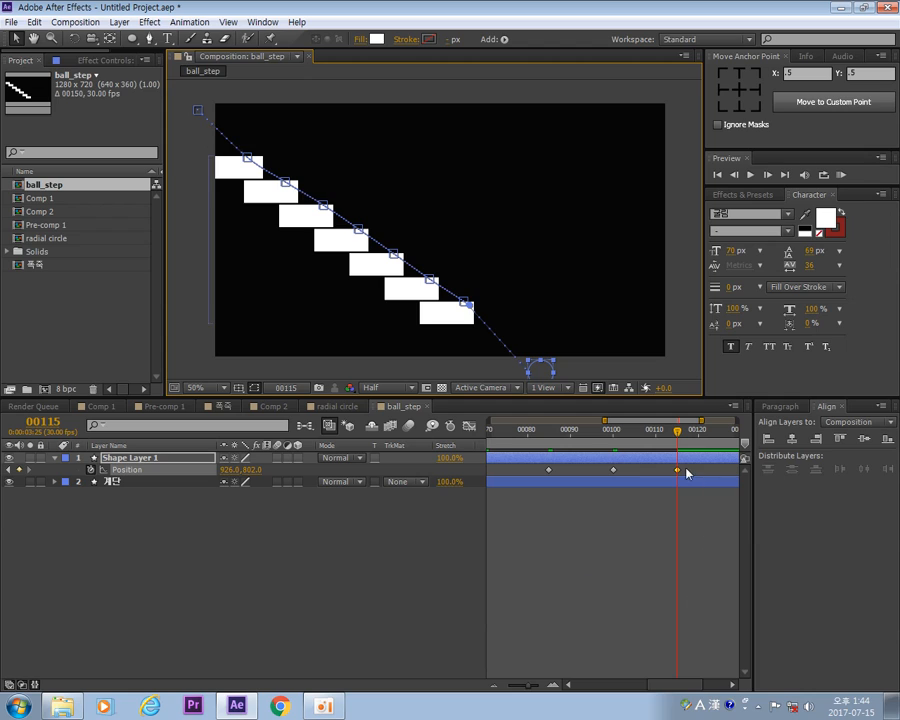
Move the last Position keyframe to about frame 124 and preview the circle's movement down the stairs.
drag(678, 474, 713, 484)
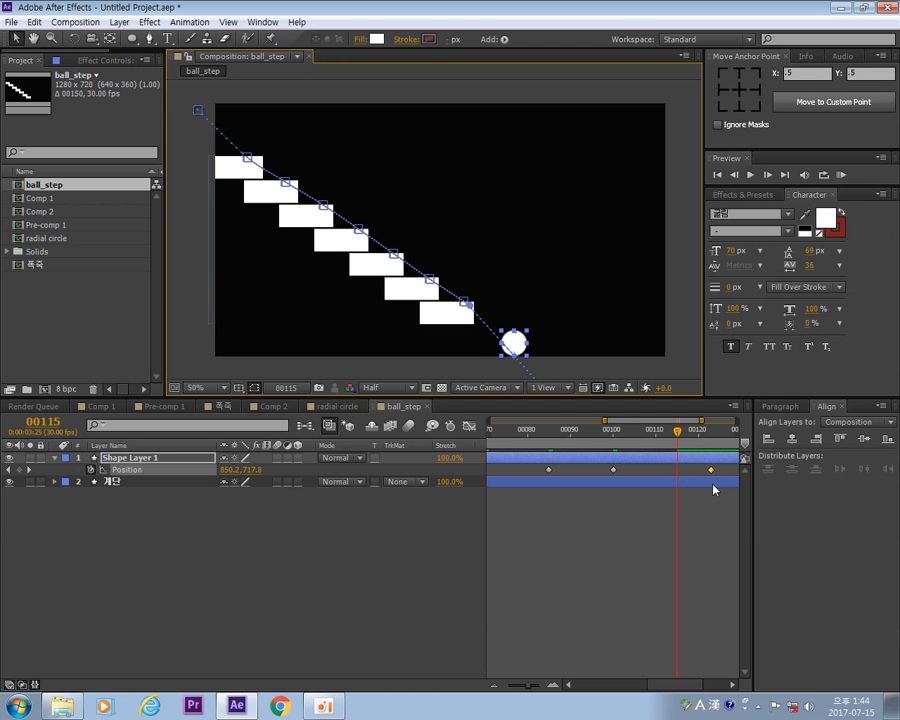
drag(713, 487, 716, 488)
drag(530, 687, 507, 684)
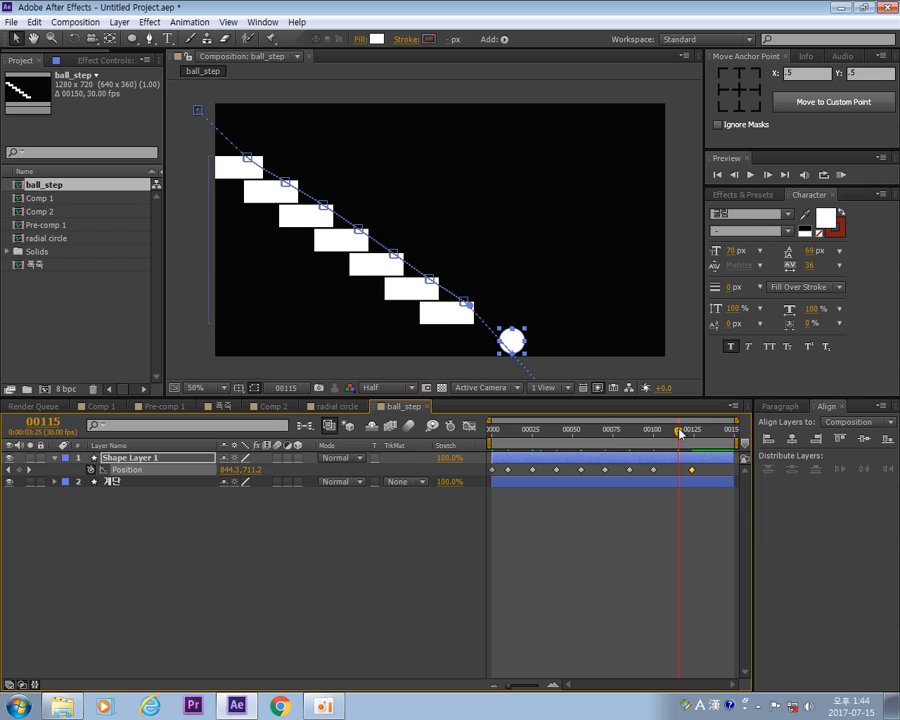
key(space)
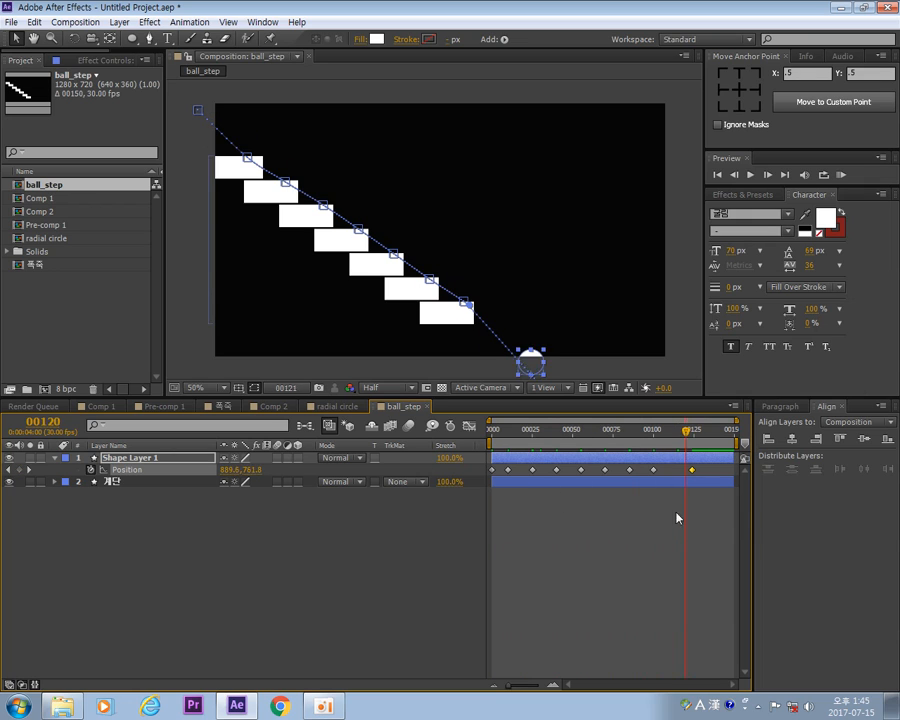
key(space)
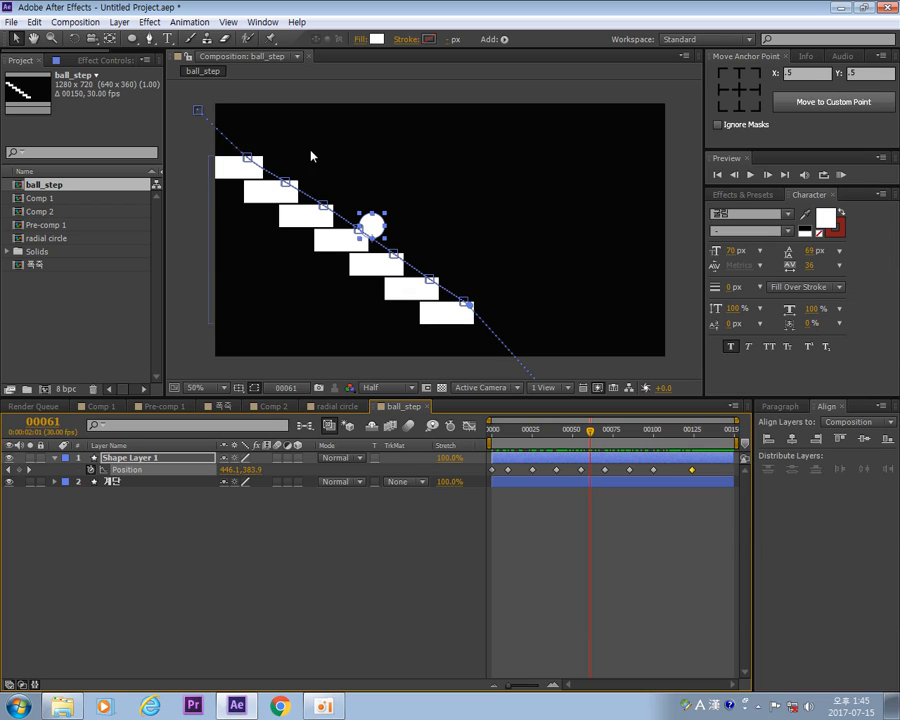
Bend the circle's motion path into one arc from the start point to the first stair and a tall arc to the second stair.
click(245, 161)
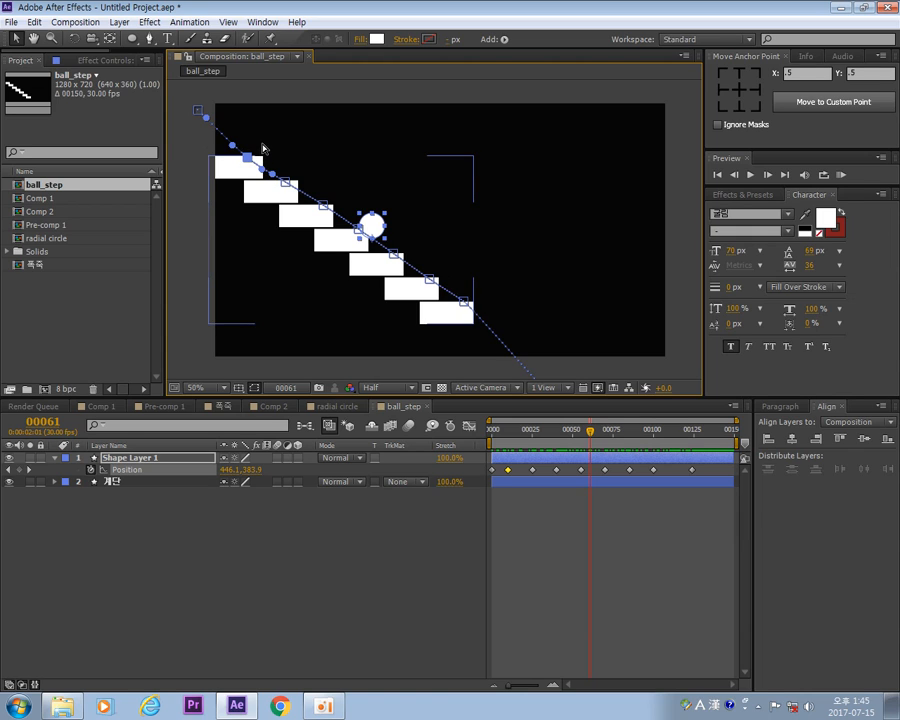
scroll(264, 176, up, 2)
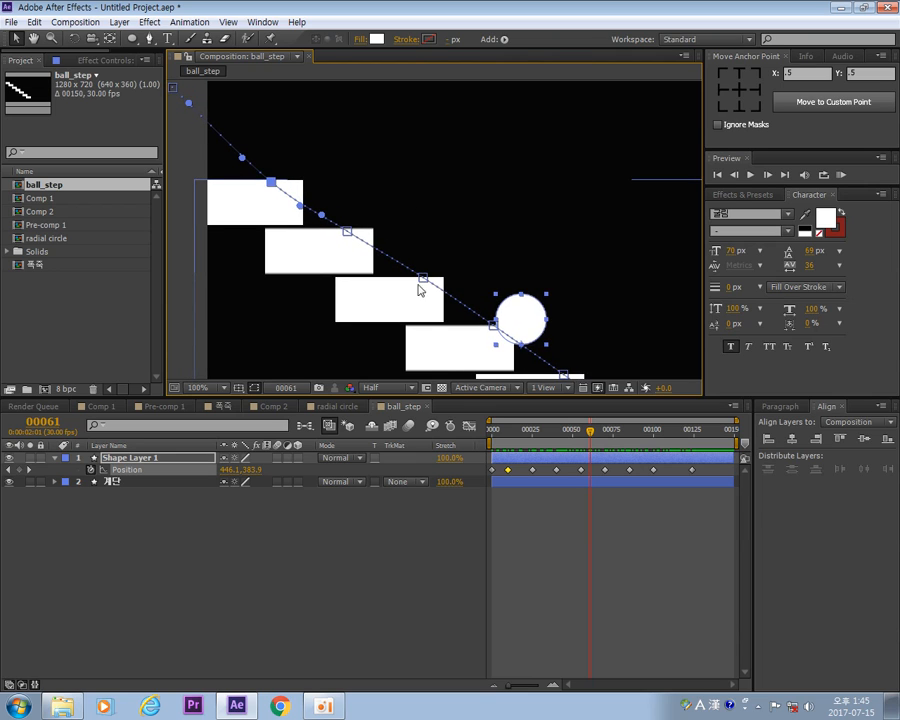
drag(363, 178, 396, 212)
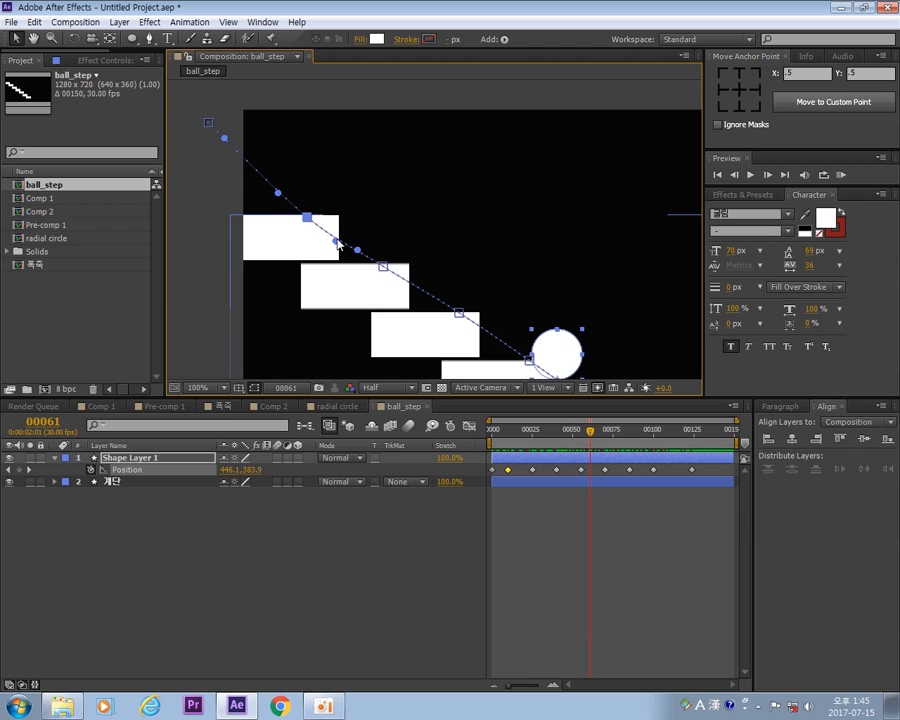
drag(337, 242, 327, 129)
key(ctrl+z)
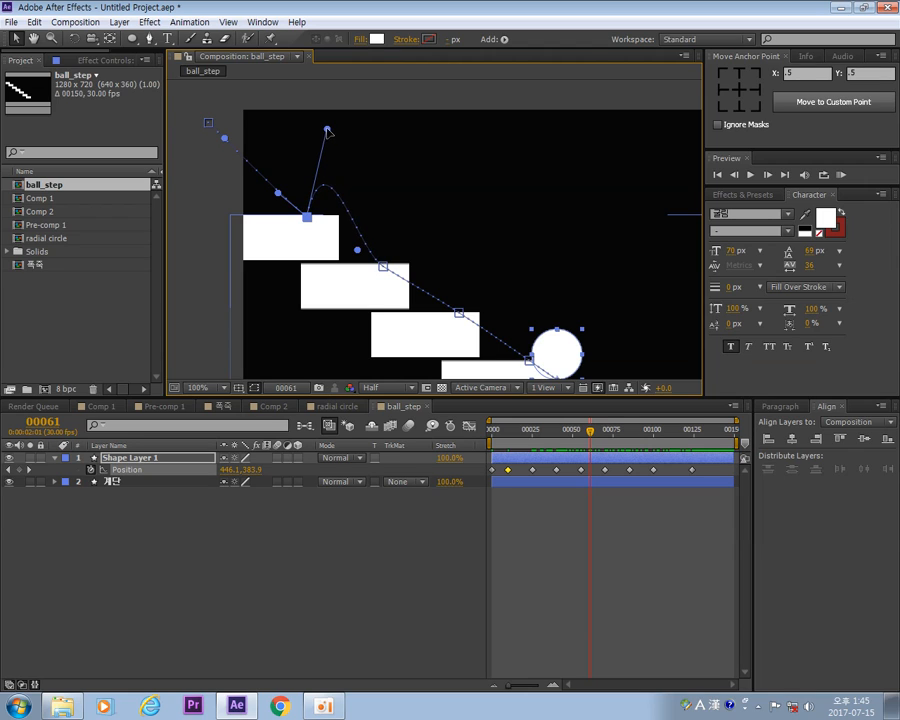
drag(357, 251, 333, 117)
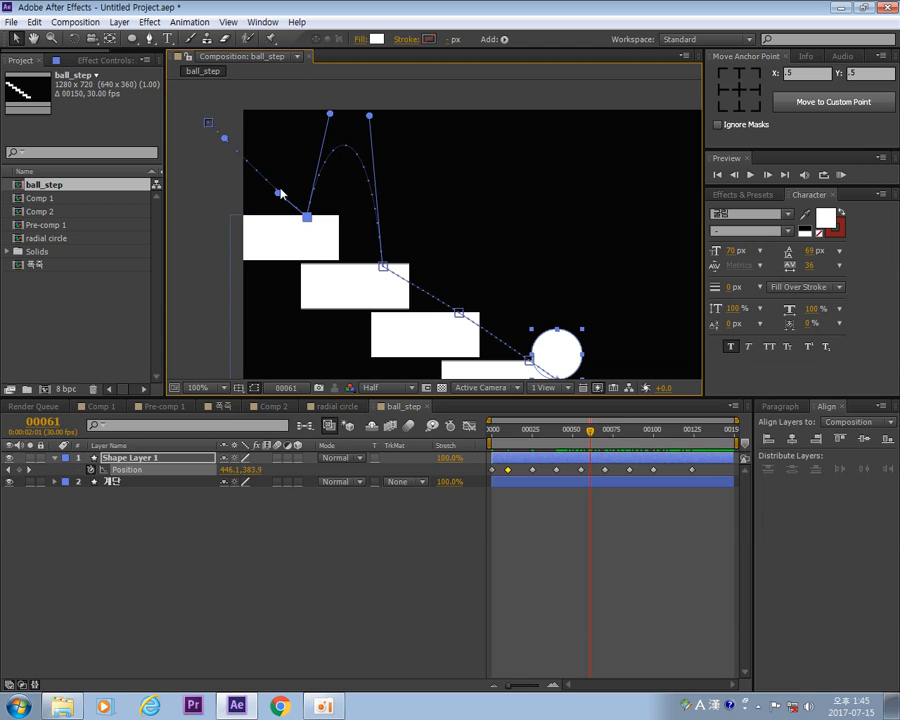
drag(279, 193, 293, 116)
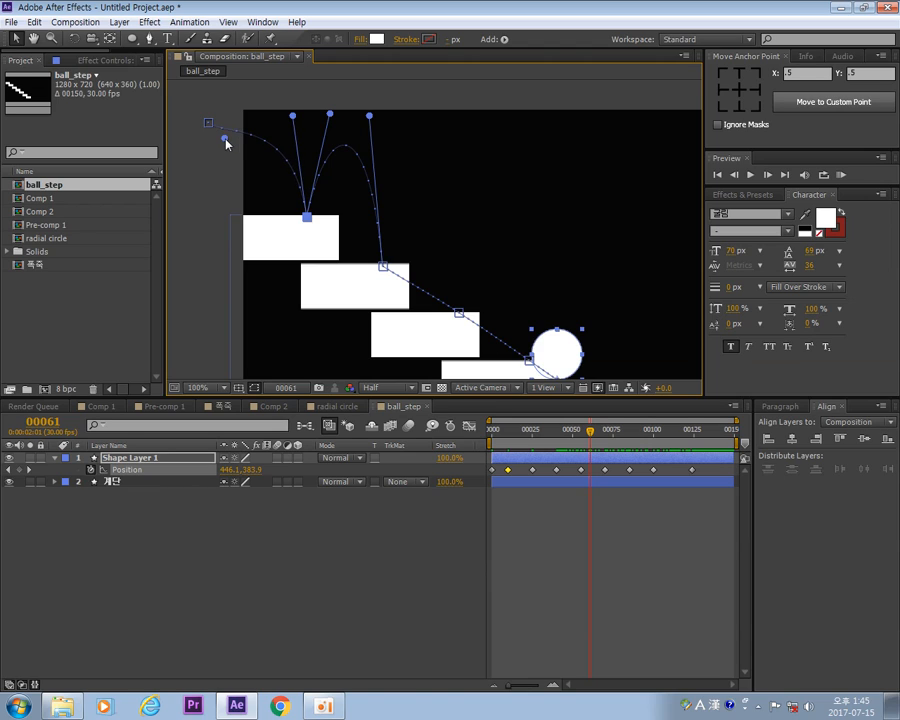
drag(225, 139, 233, 128)
Bend the circle's motion path into tall arcs from the second stair to the third and from the third to the fourth.
drag(455, 245, 348, 222)
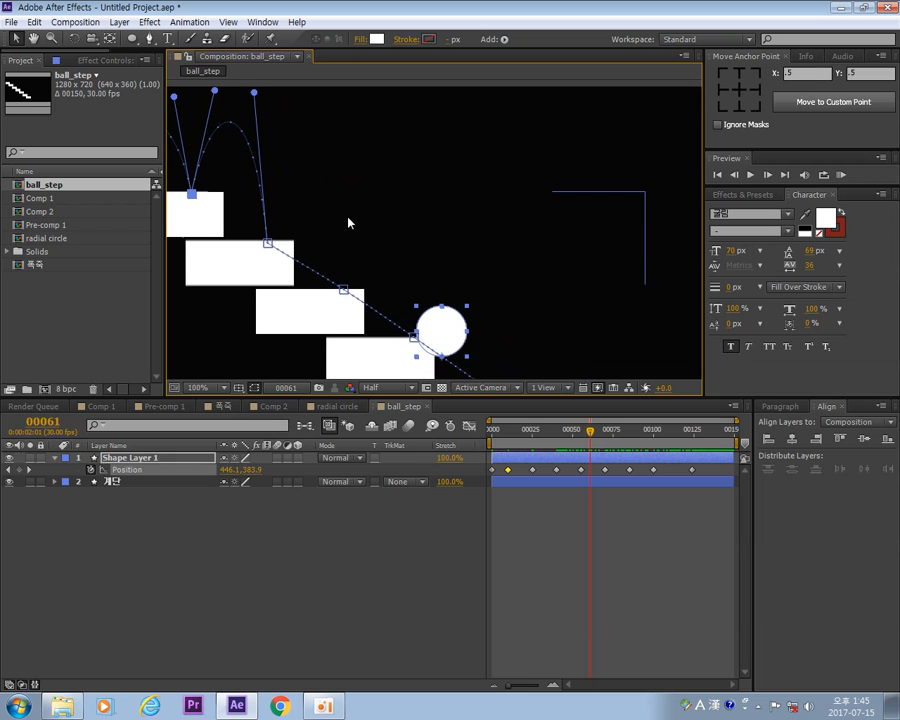
click(267, 244)
drag(294, 262, 308, 135)
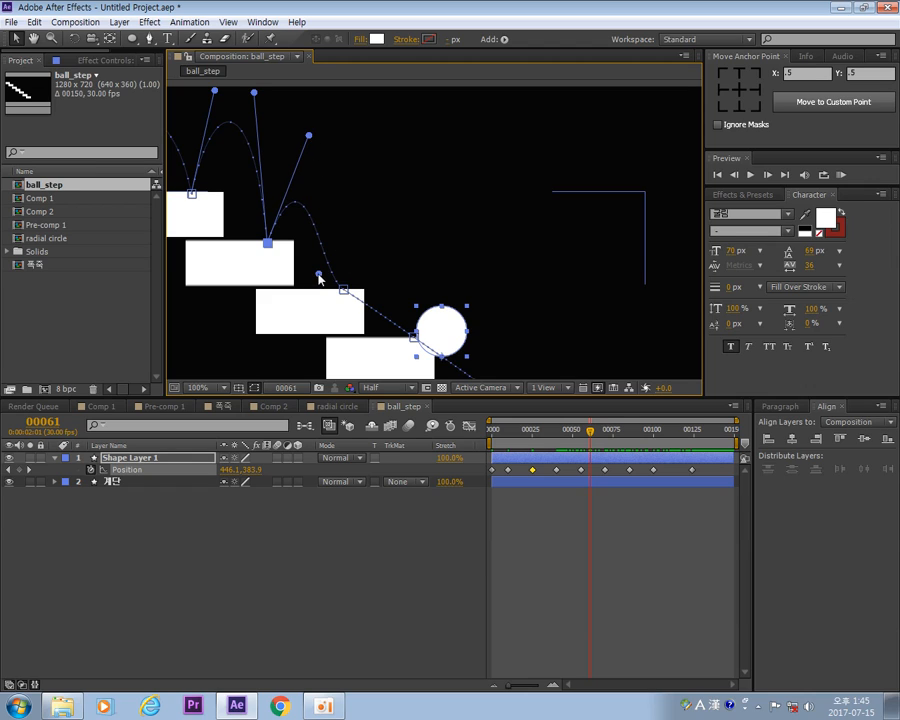
drag(319, 279, 298, 139)
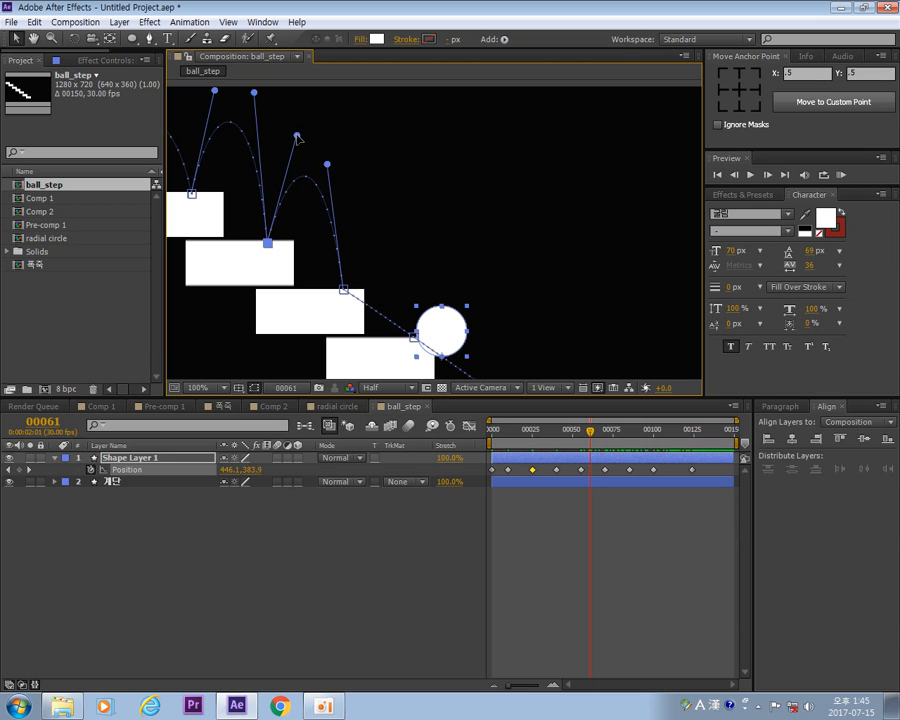
drag(437, 266, 380, 218)
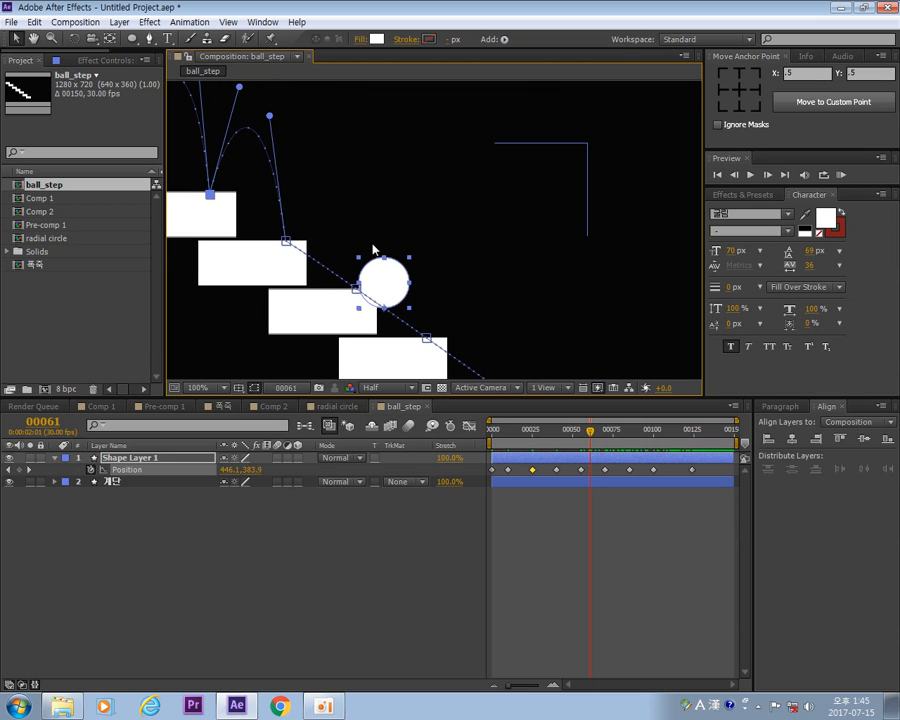
click(287, 243)
drag(311, 258, 320, 124)
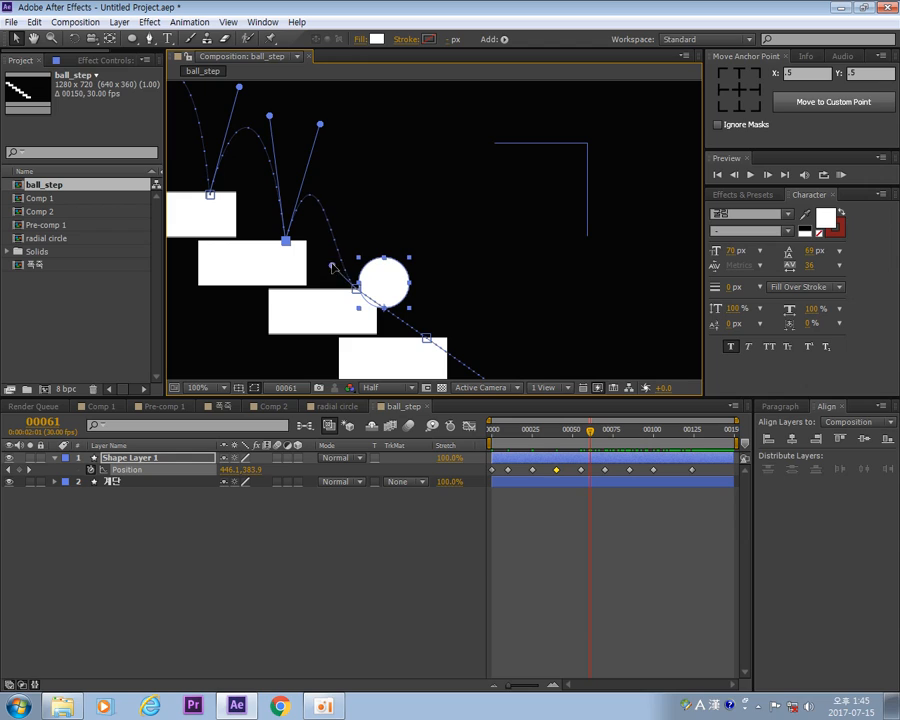
drag(332, 272, 347, 163)
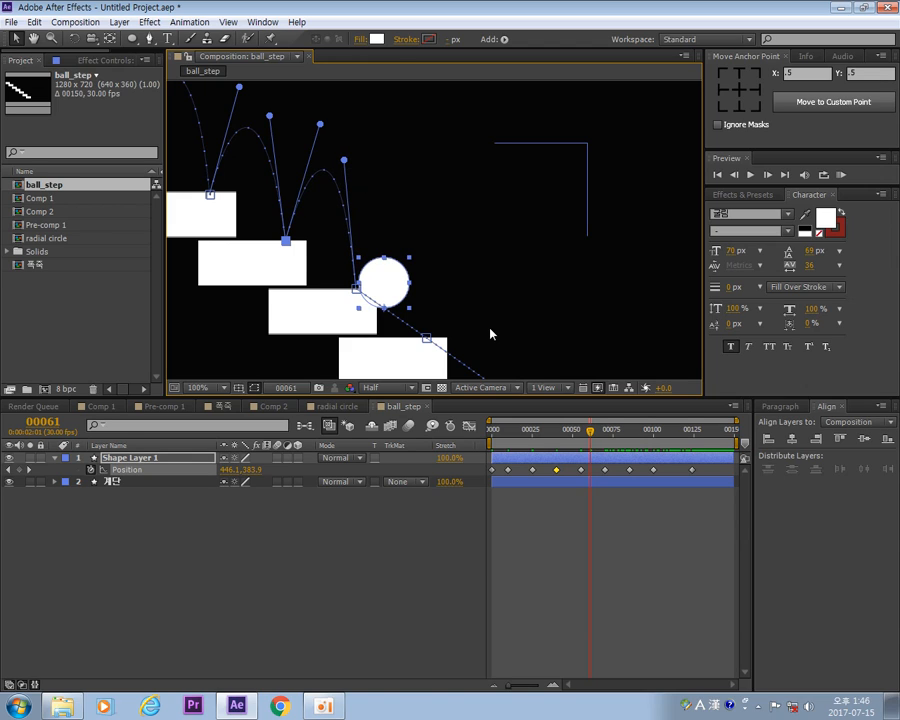
Continue the motion path with tall arcs from the fourth stair to the fifth and from the fifth to the sixth.
drag(490, 334, 338, 230)
click(299, 212)
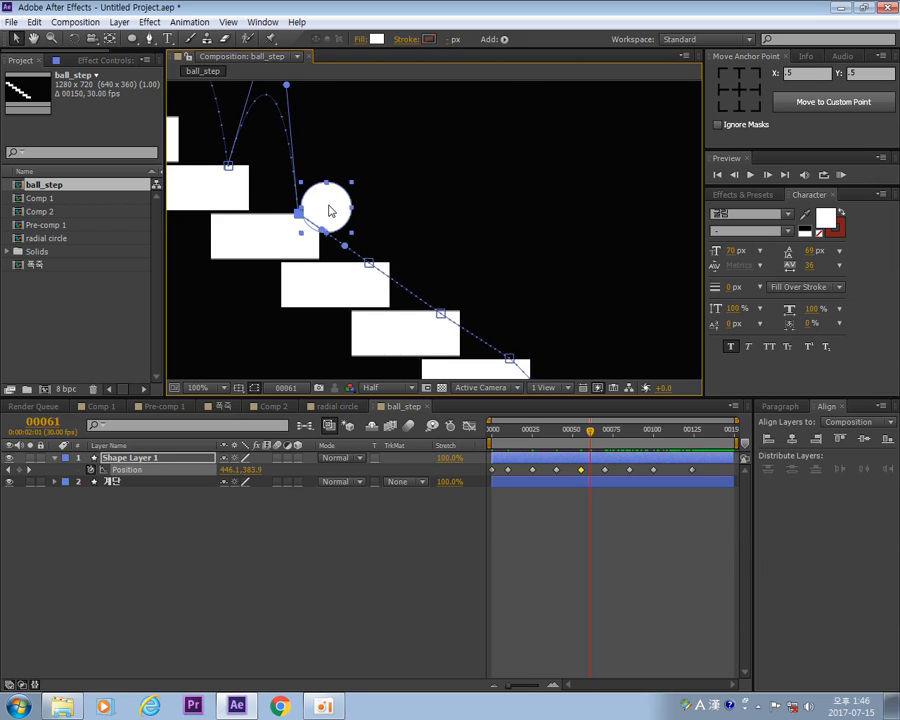
drag(429, 187, 424, 231)
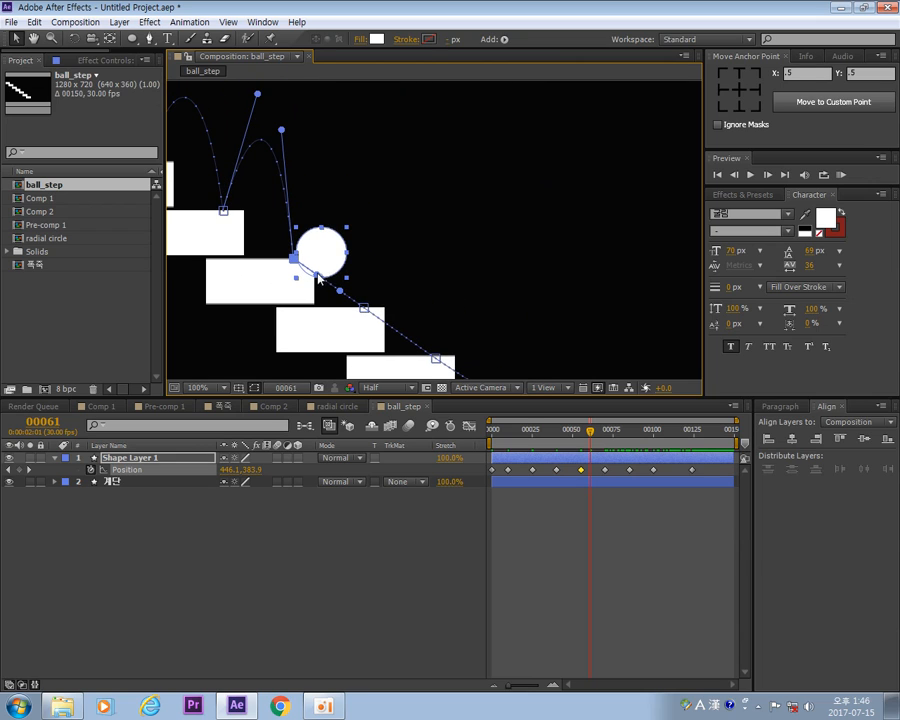
drag(318, 279, 327, 149)
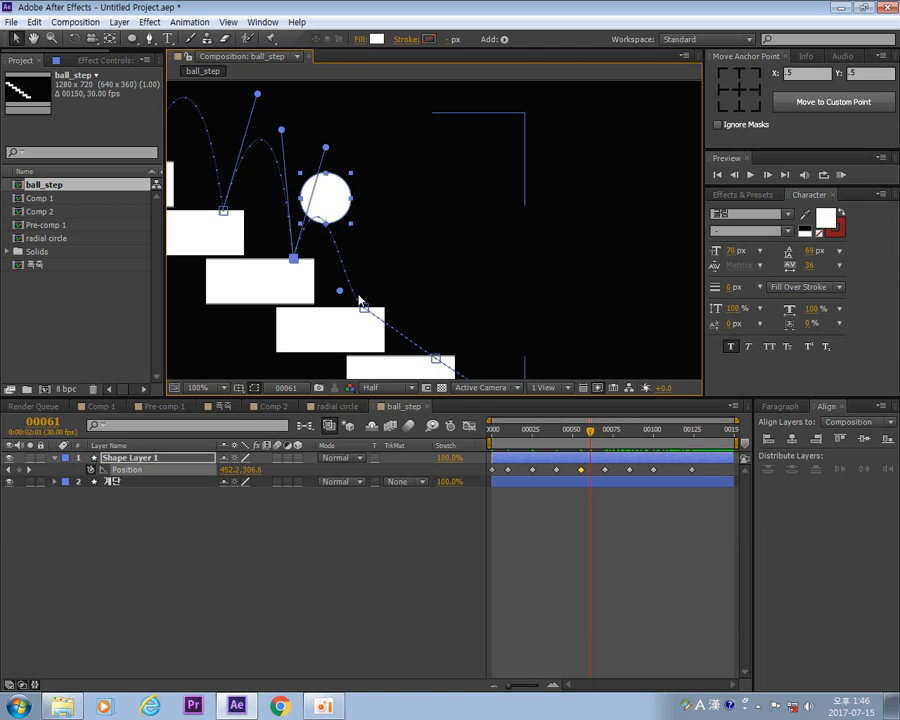
drag(340, 292, 351, 212)
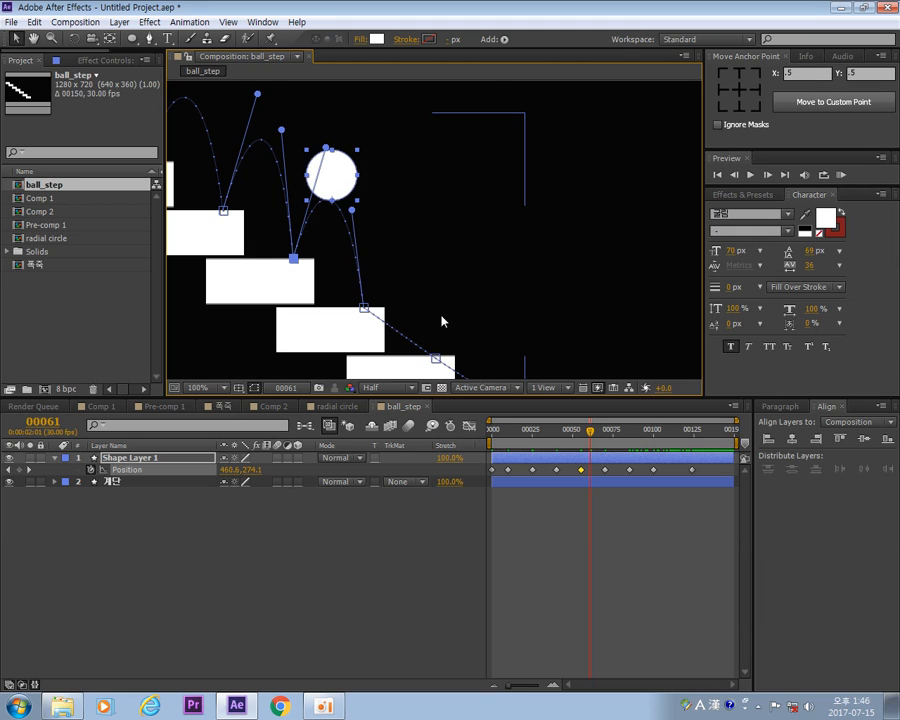
drag(440, 313, 374, 313)
click(297, 309)
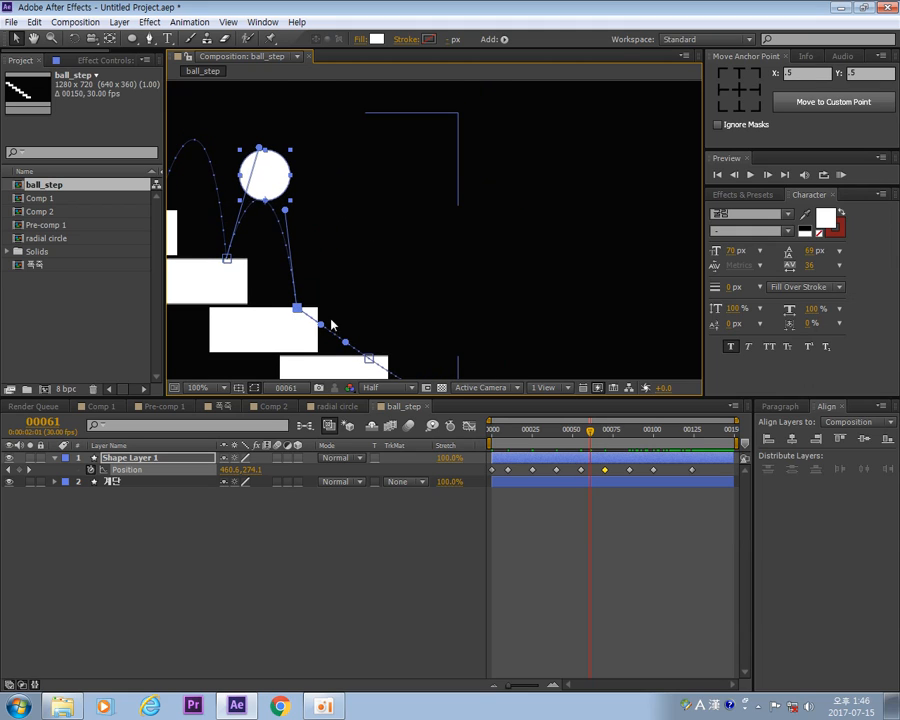
drag(321, 328, 326, 202)
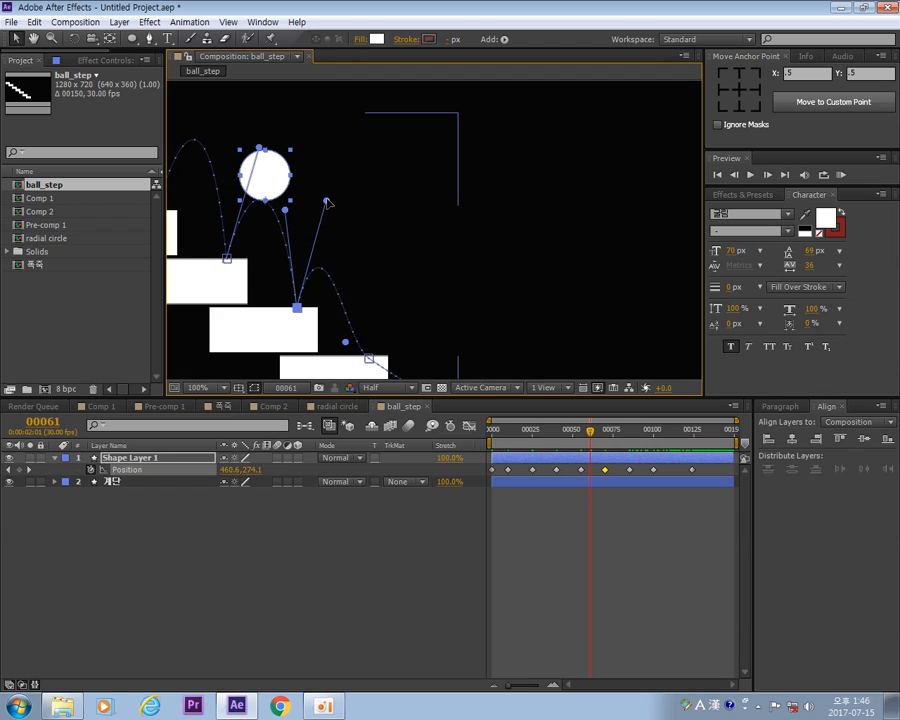
drag(344, 345, 355, 253)
Curve the motion path into a tall arc between the sixth stair and the last stair.
drag(440, 314, 360, 234)
click(290, 280)
drag(313, 298, 314, 173)
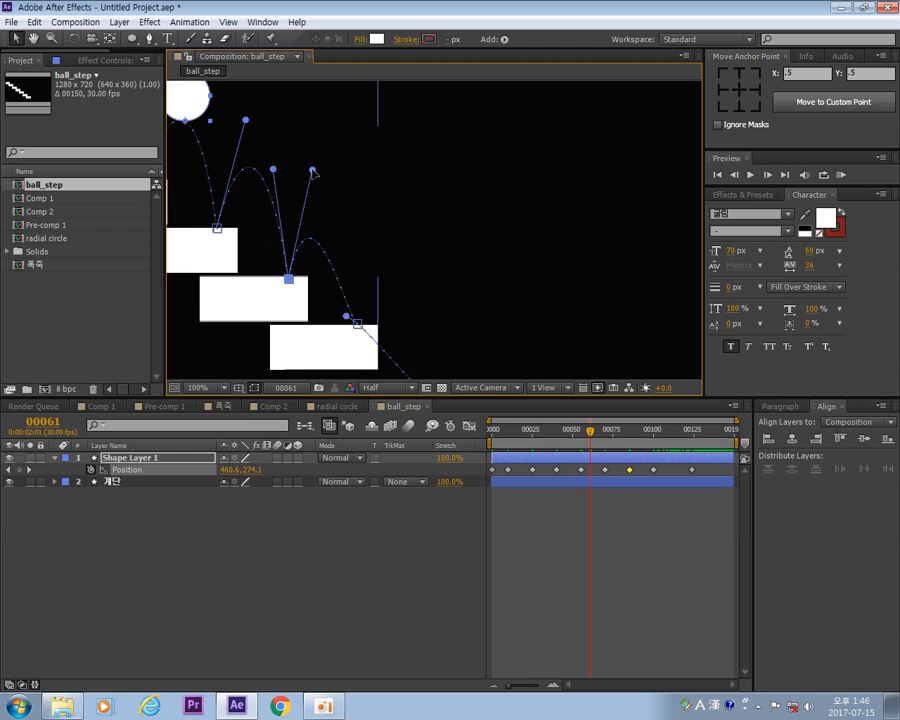
drag(346, 318, 344, 211)
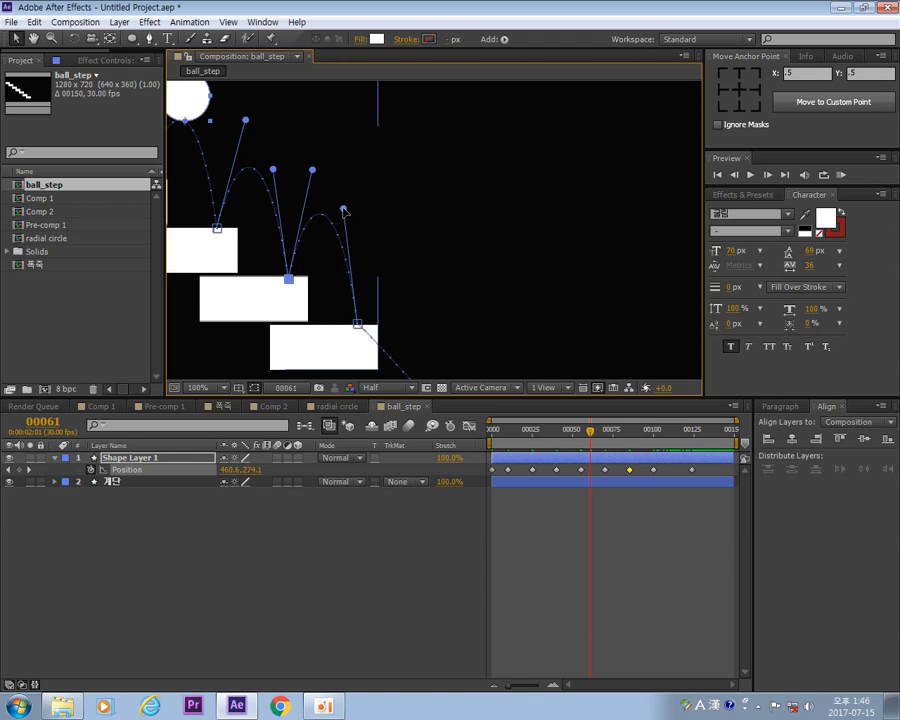
Curve the motion path upward off the last stair and raise the final path point slightly to 926, 788.
drag(430, 300, 342, 256)
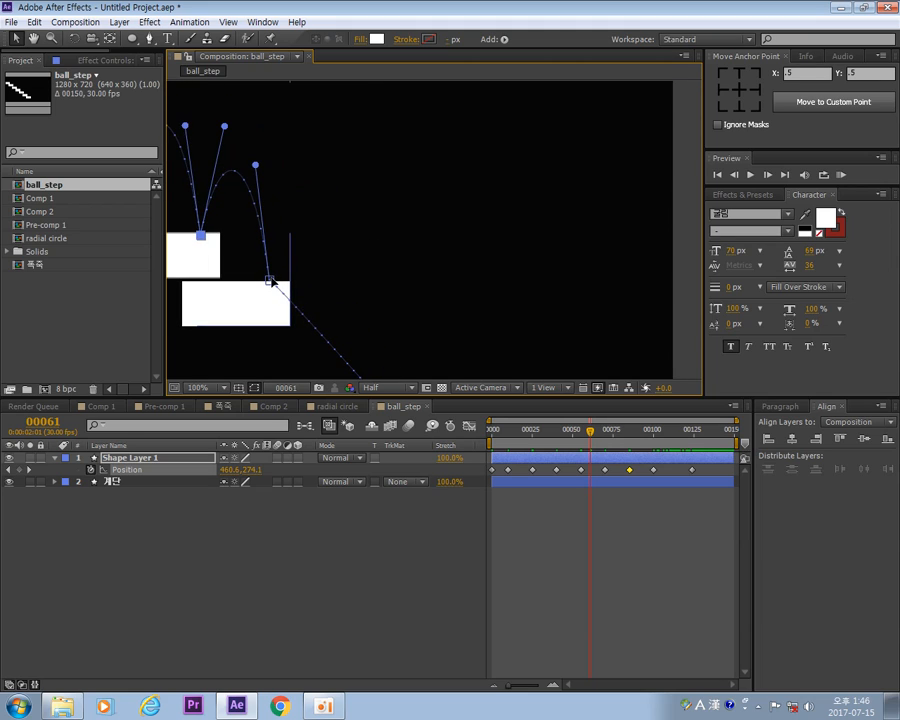
click(270, 282)
drag(281, 290, 295, 162)
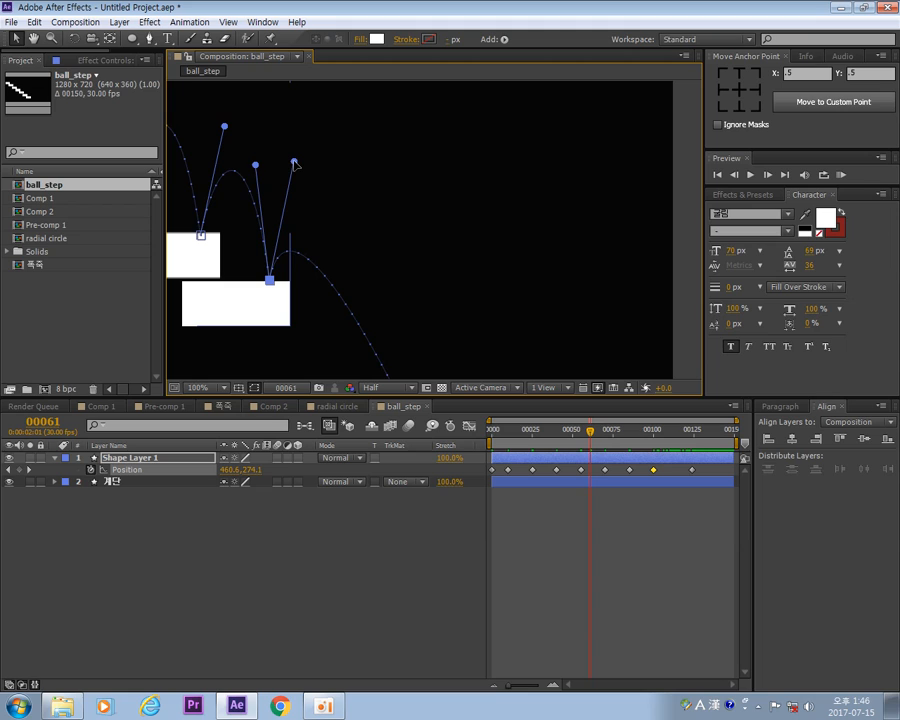
drag(380, 304, 365, 276)
scroll(416, 285, down, 1)
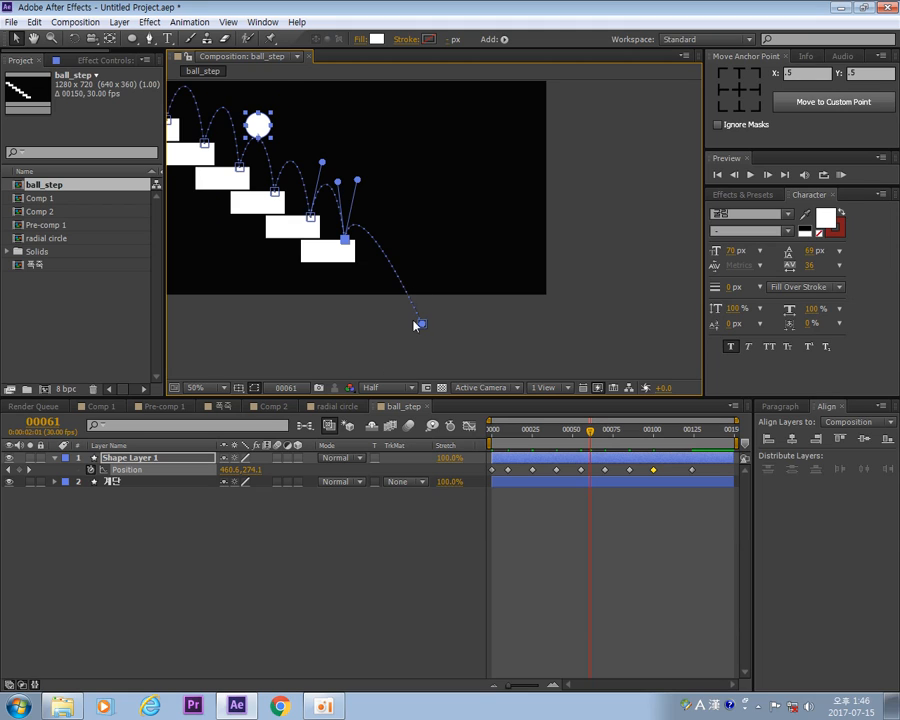
drag(421, 328, 419, 323)
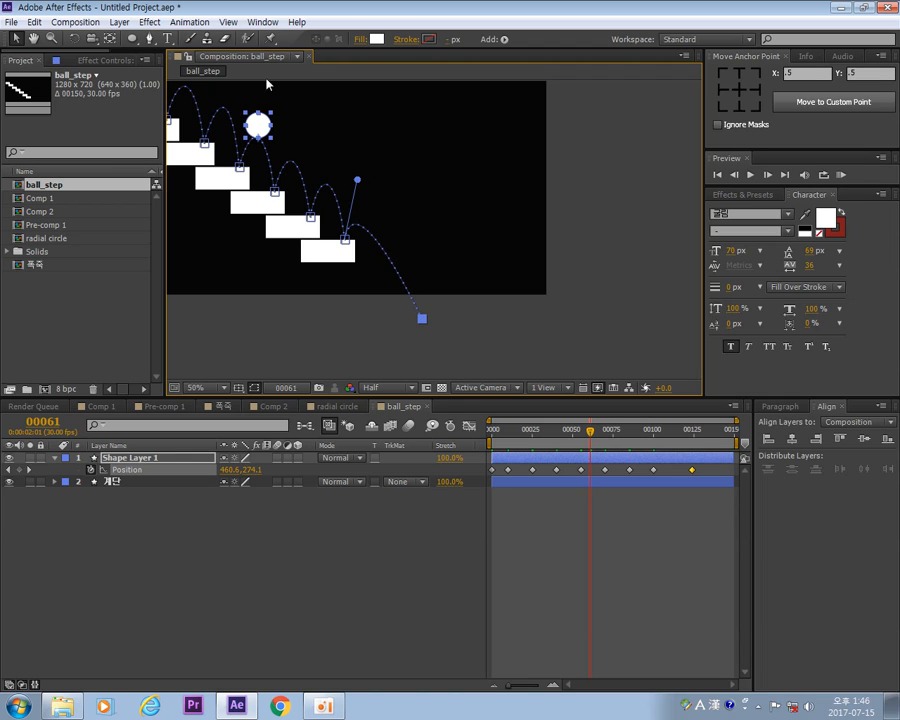
Pull a steep tangent handle from the final path point with the Pen tool and preview the circle bouncing down the stairs.
click(150, 38)
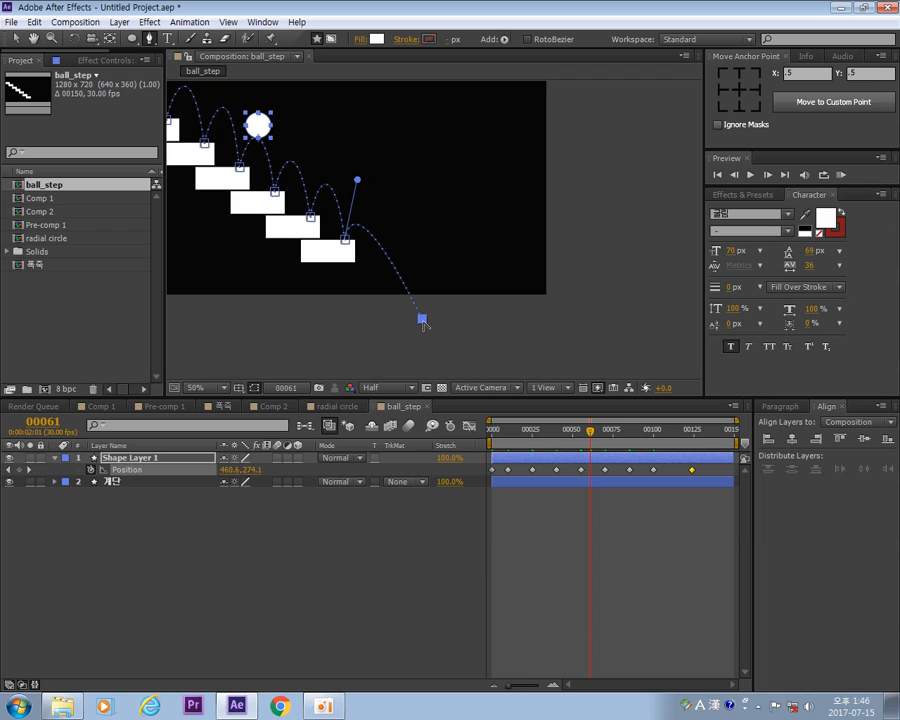
drag(422, 320, 391, 209)
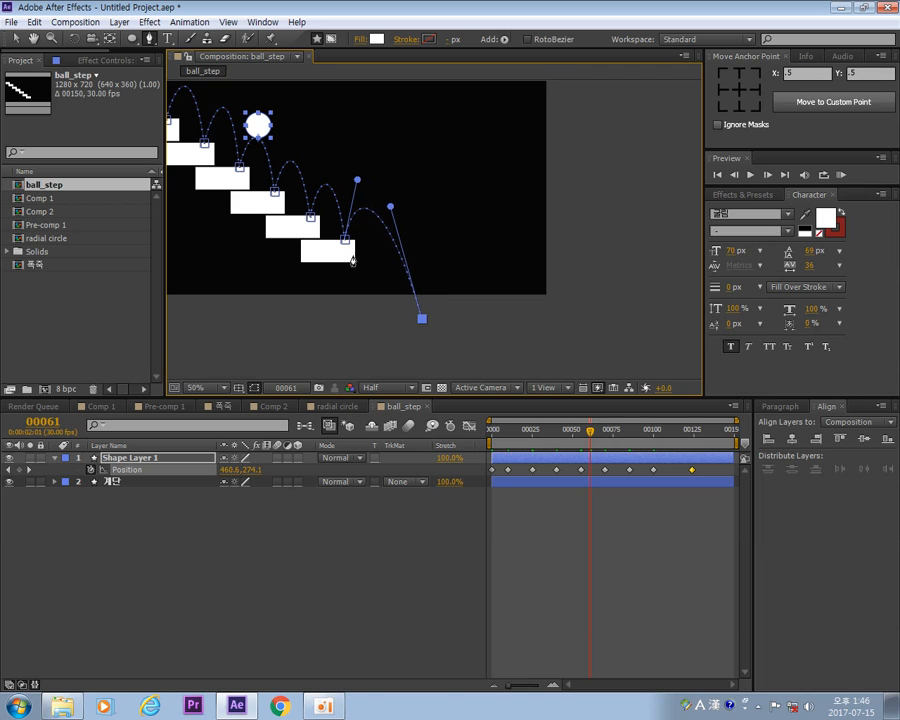
drag(323, 260, 447, 328)
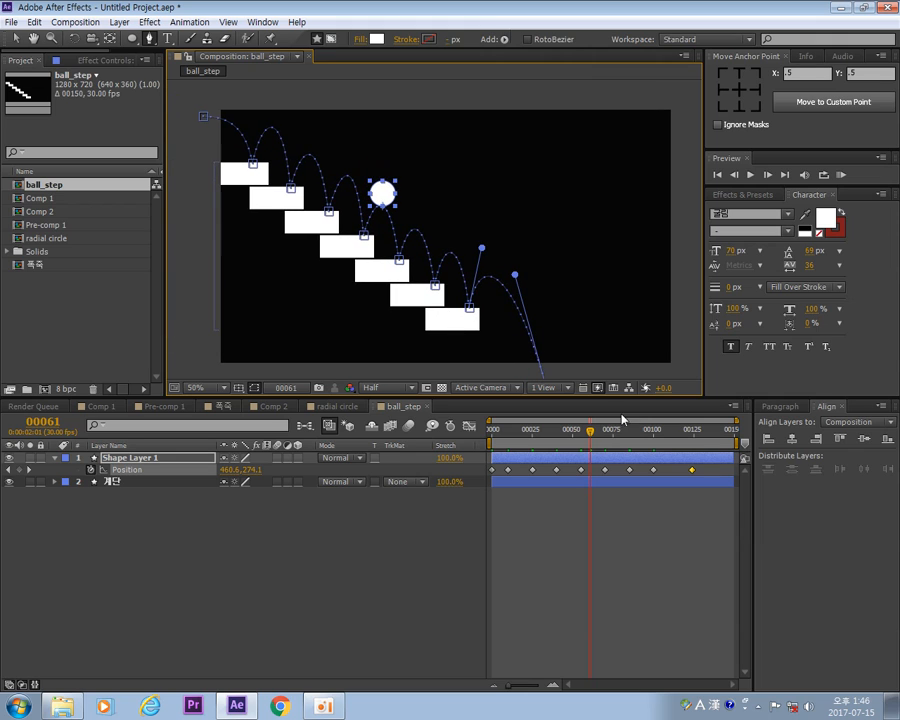
key(space)
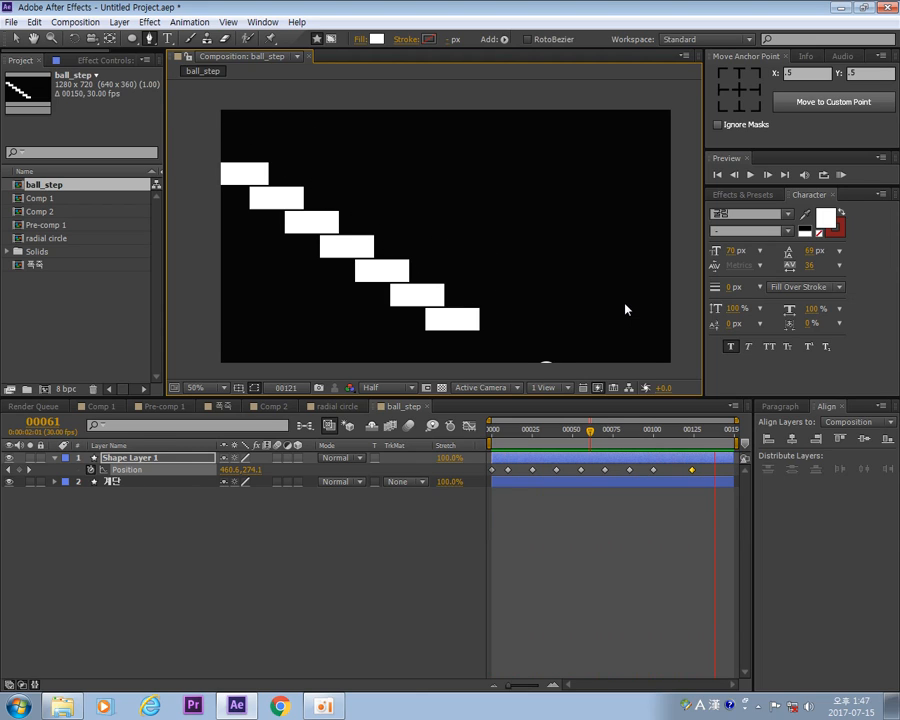
click(559, 455)
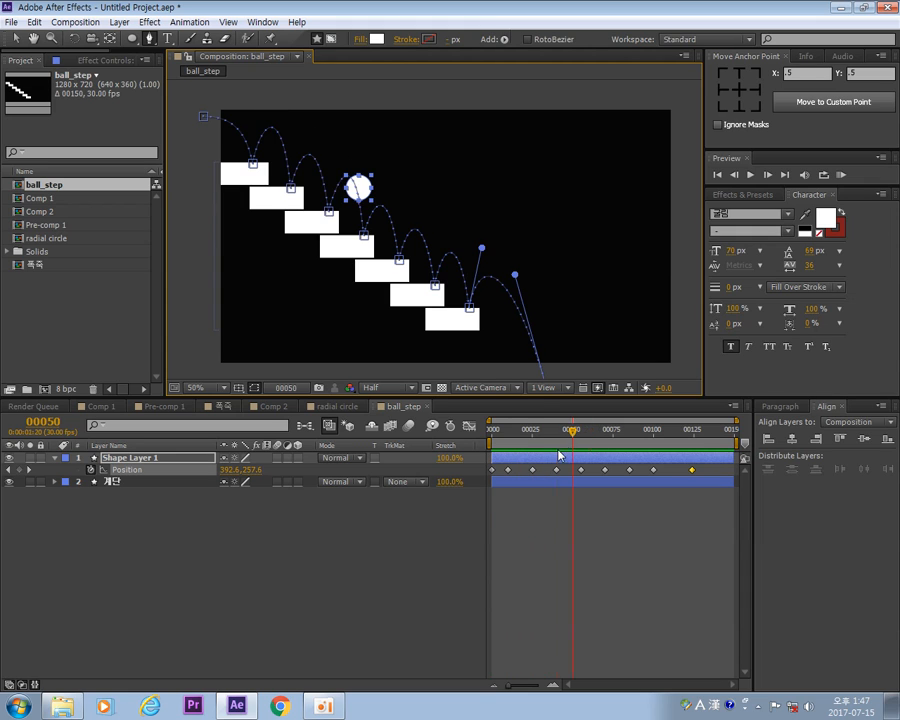
Trim the end of the circle layer at frame 124 and check the composition at frame 132.
drag(575, 432, 693, 526)
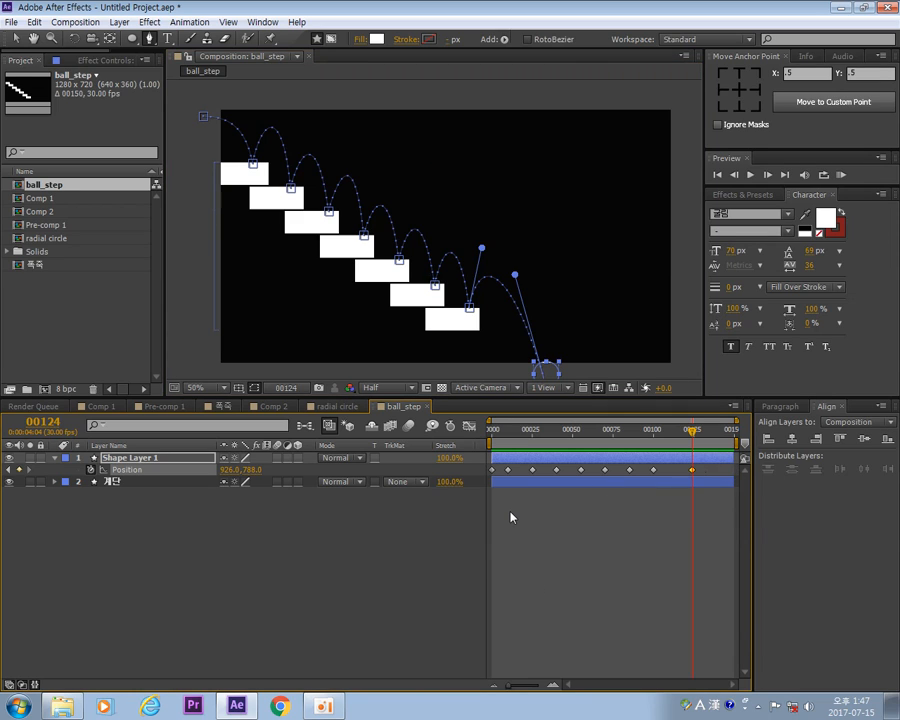
key(alt+])
mouse_move(693, 437)
mouse_down()
mouse_move(627, 437)
mouse_move(705, 433)
mouse_up()
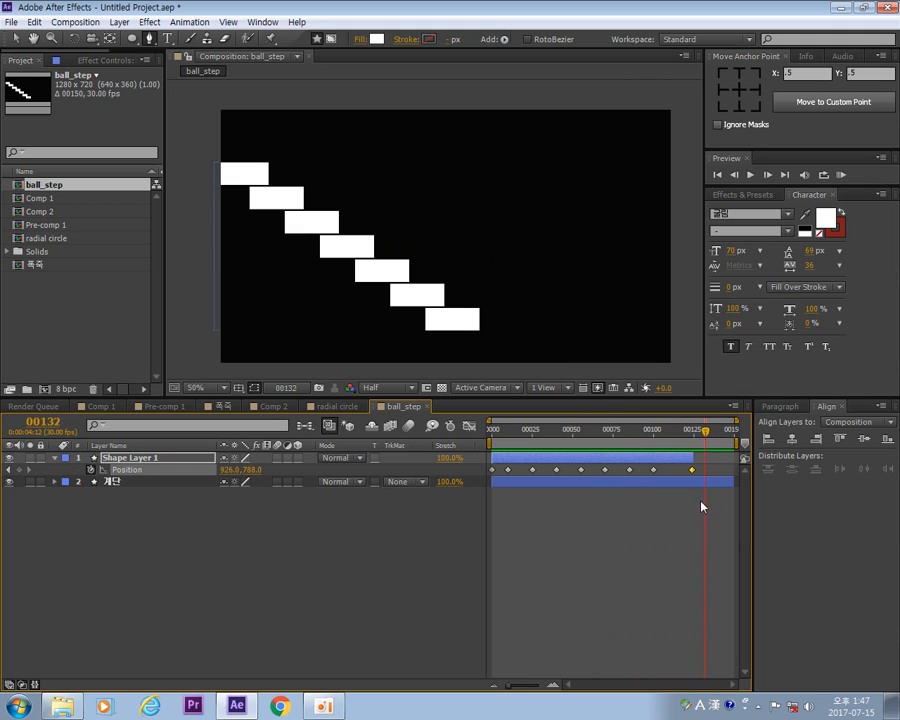
Apply Easy Ease to the circle's first Position keyframe at frame 0.
drag(701, 507, 469, 627)
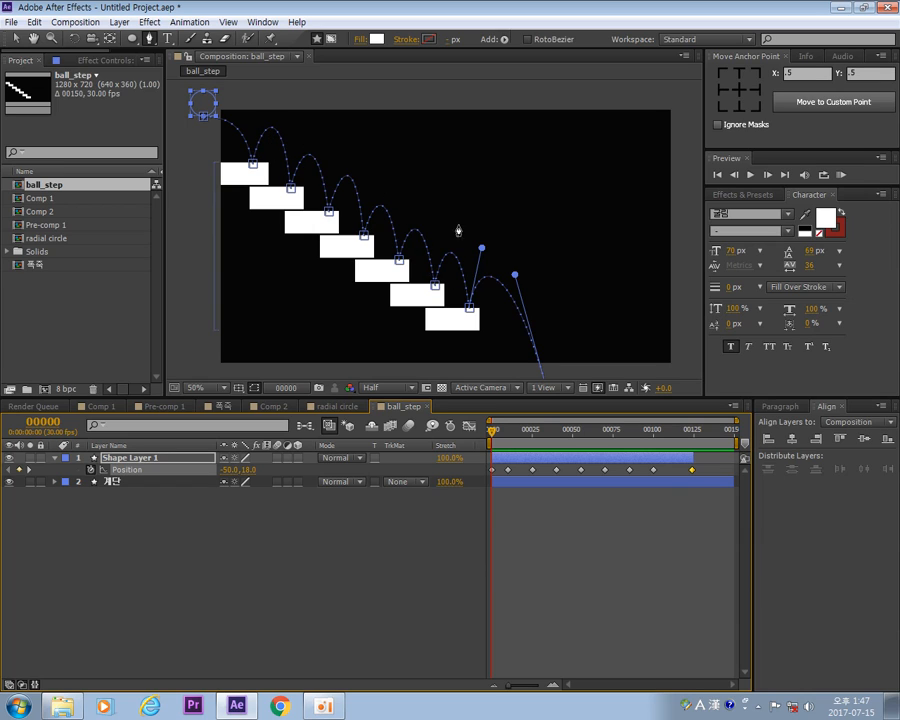
click(491, 471)
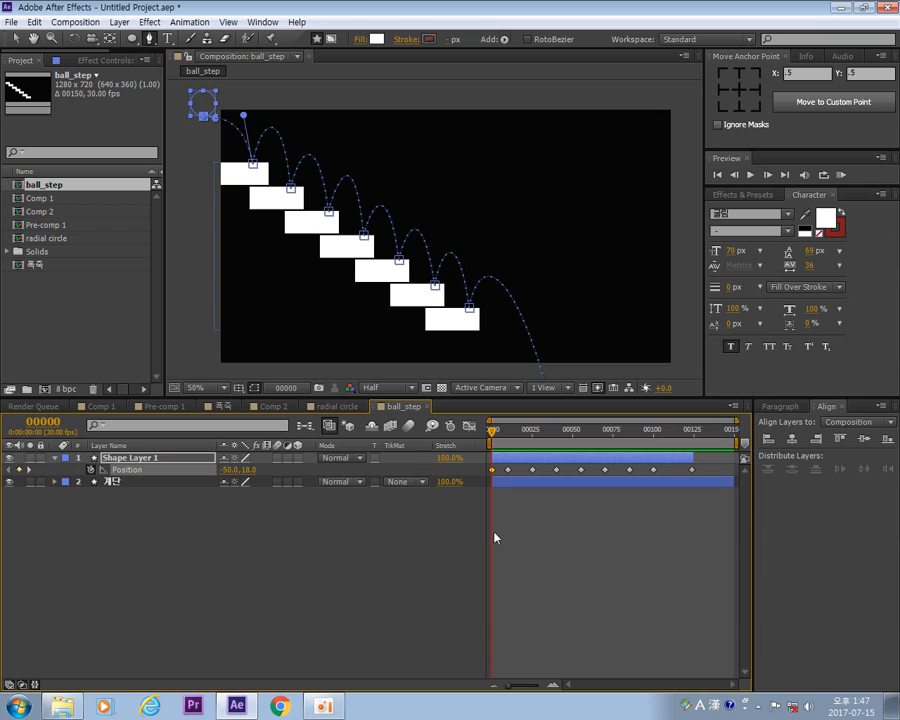
key(F9)
Add Position keyframes with Easy Ease at the tops of the arcs at frames 16 and 31.
drag(493, 440, 521, 434)
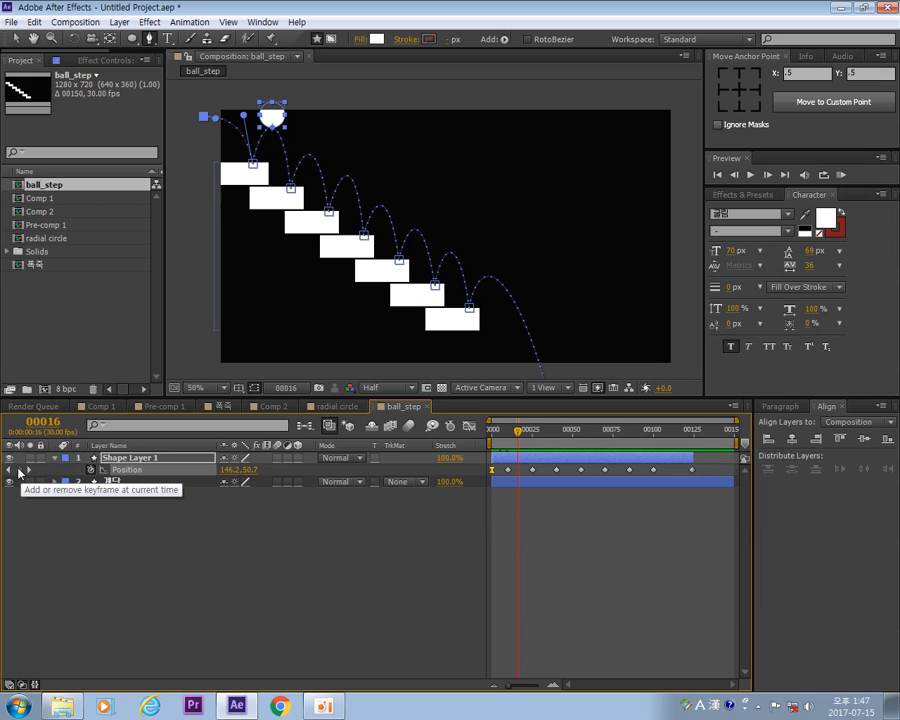
click(20, 470)
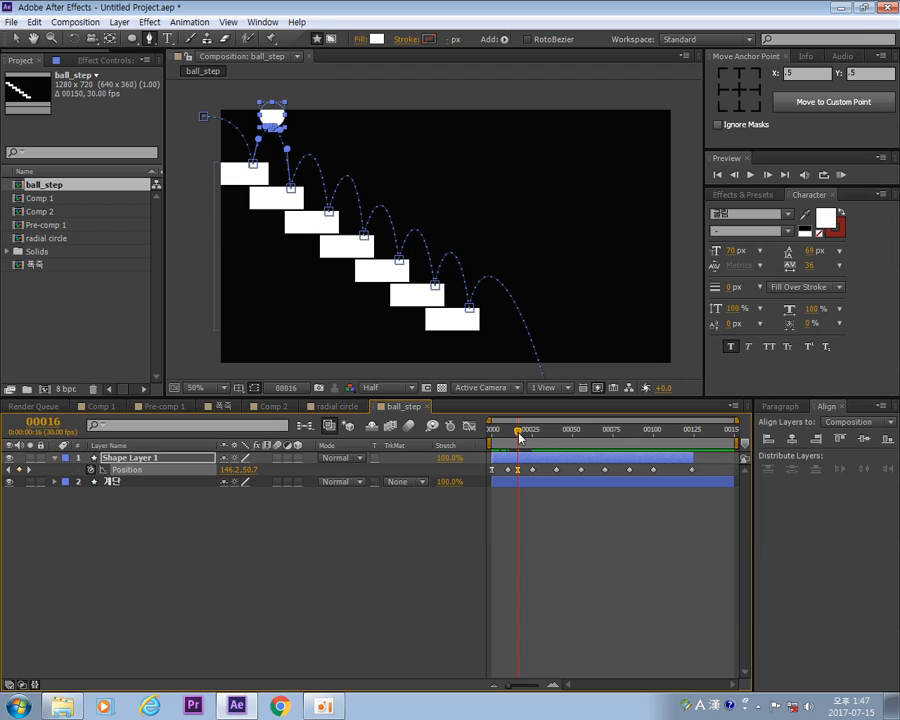
drag(519, 436, 545, 440)
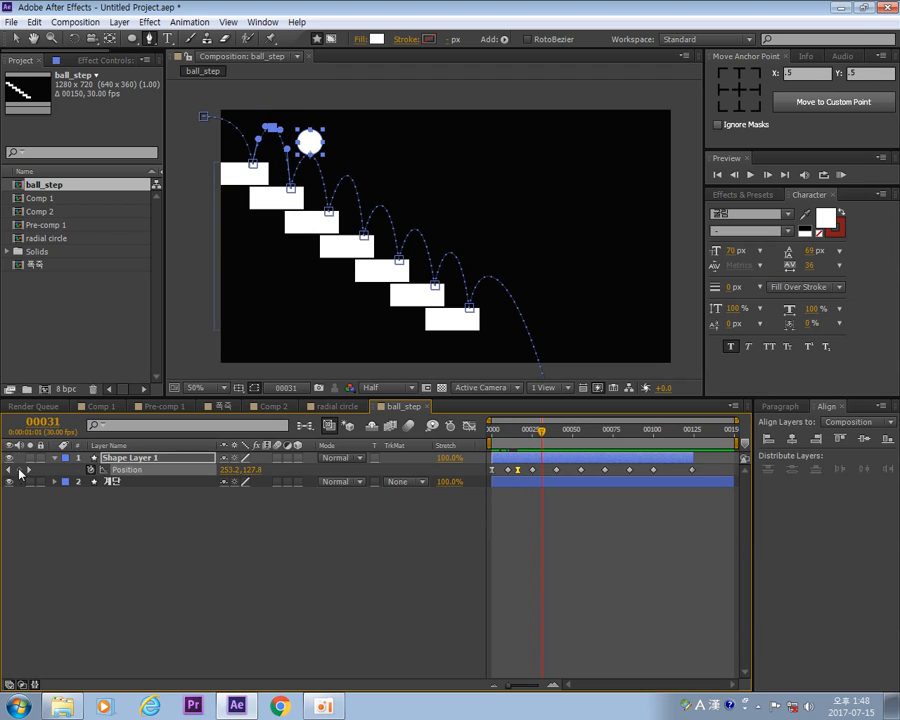
click(20, 470)
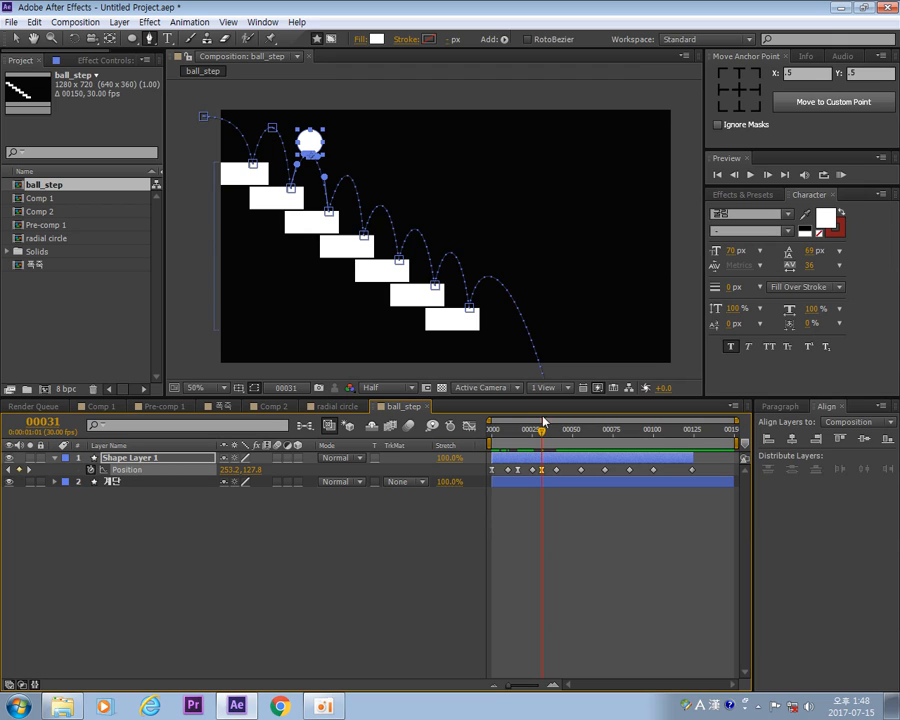
Add Position keyframes with Easy Ease at the tops of the next arcs, at frames 46, 61 and 76.
drag(542, 430, 567, 437)
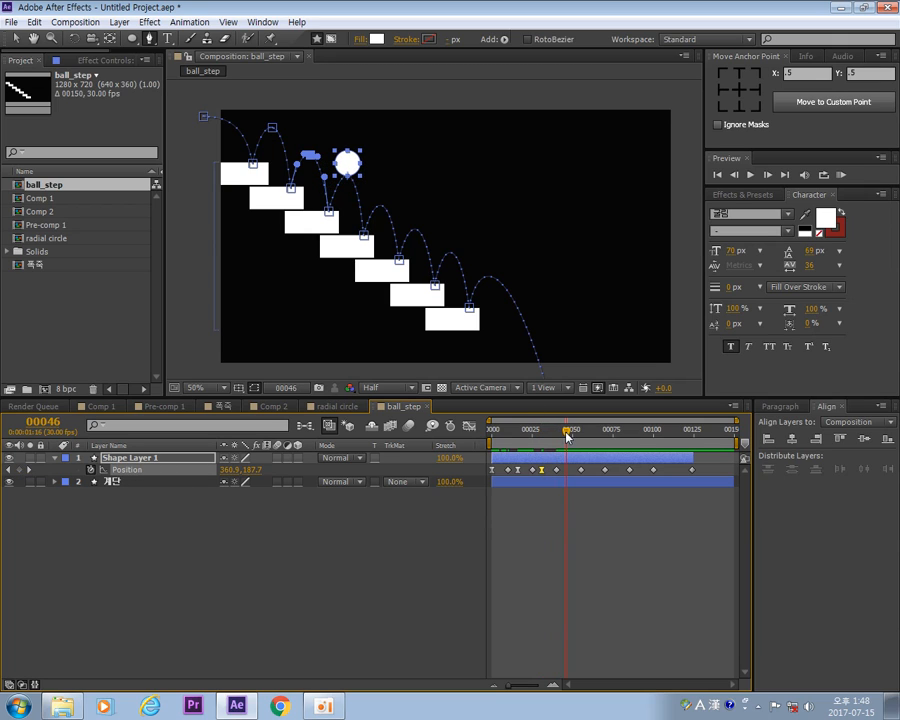
click(20, 470)
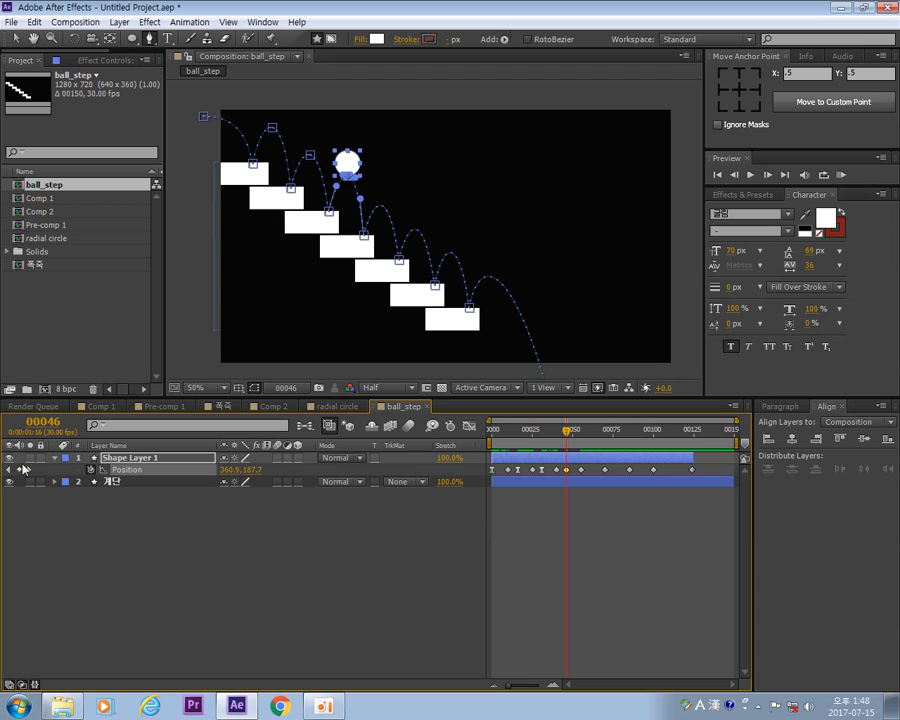
drag(566, 430, 592, 443)
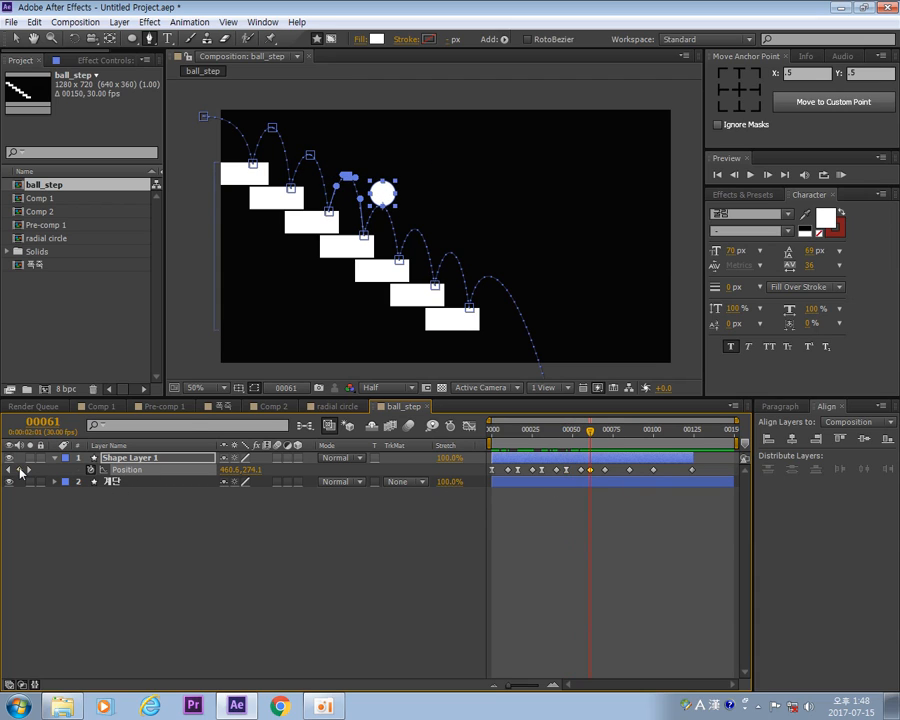
key(F9)
drag(591, 431, 615, 432)
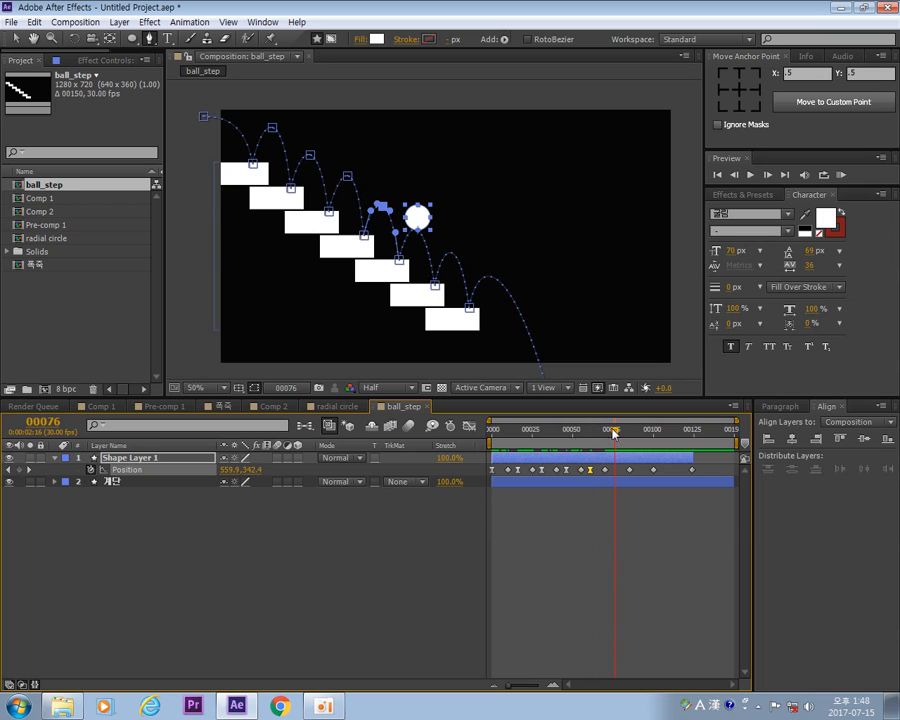
click(22, 470)
key(F9)
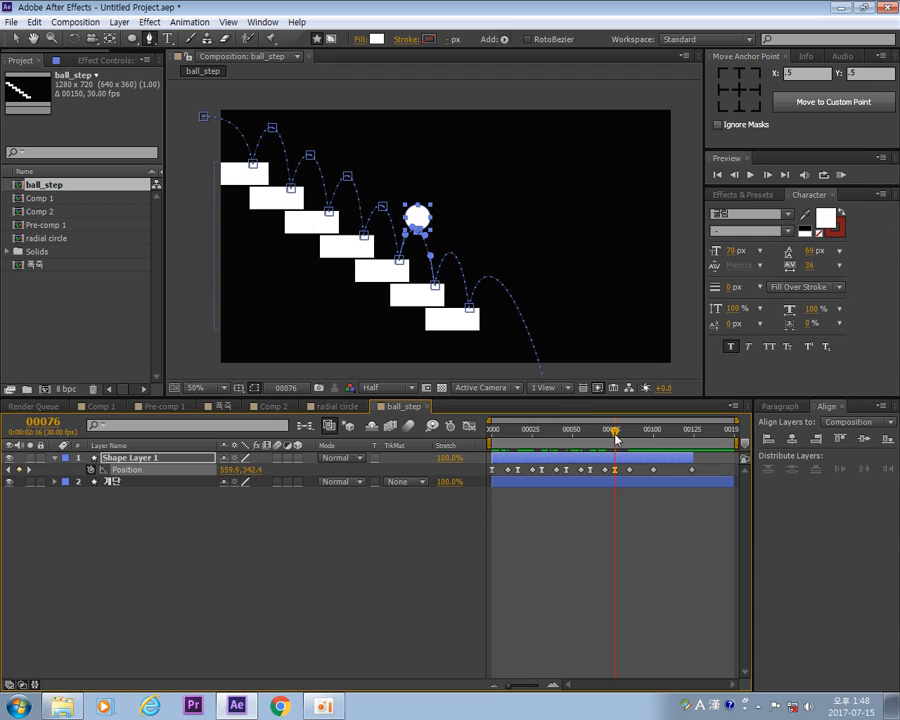
Add Position keyframes with Easy Ease at the last two arc peaks, at frames 91 and 106, and preview the animation.
drag(614, 432, 639, 433)
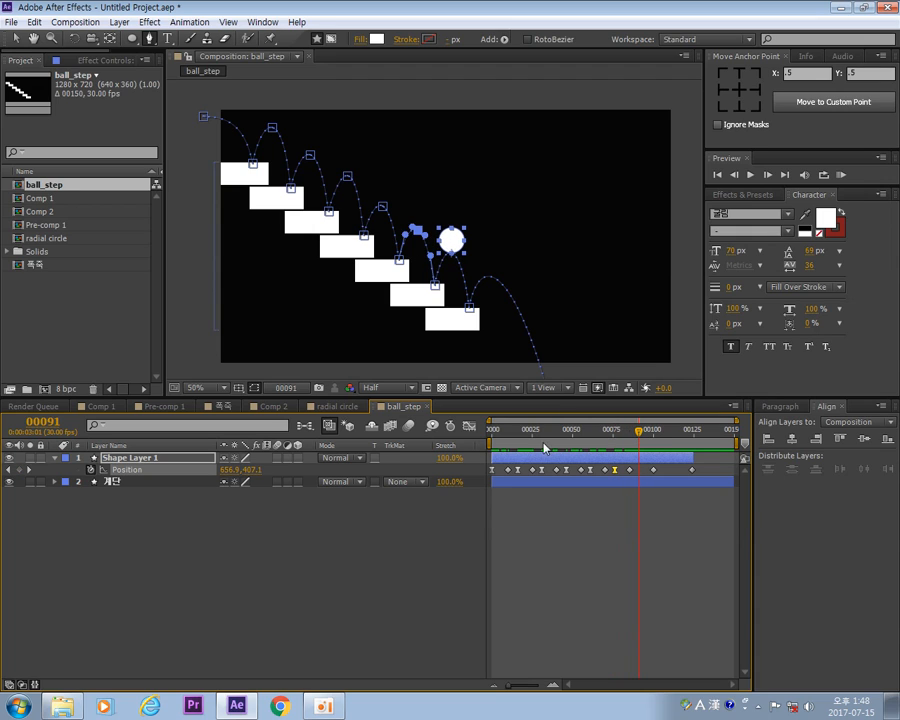
click(19, 469)
key(F9)
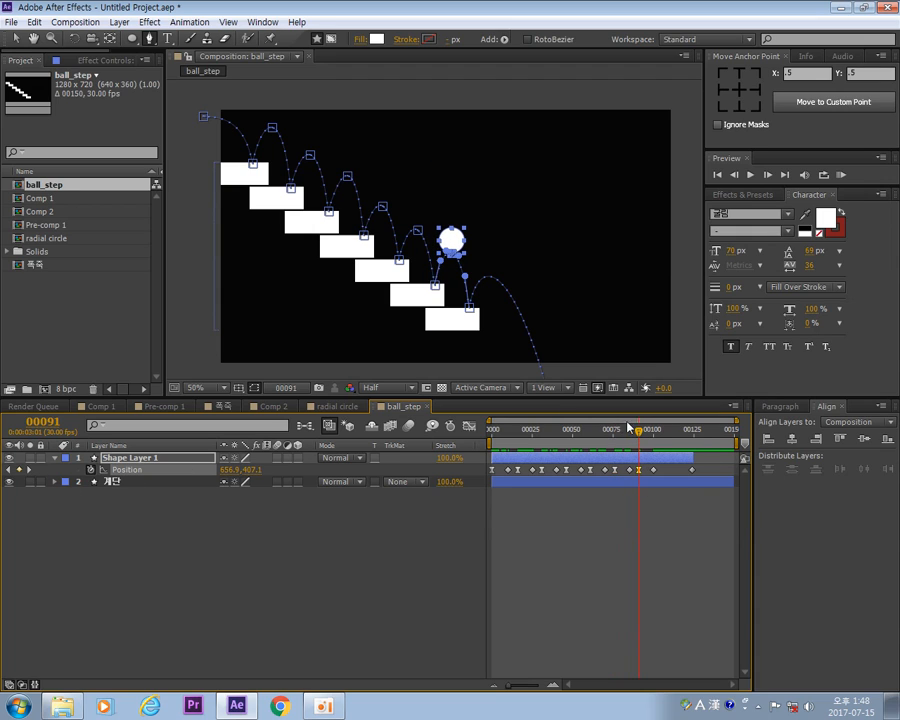
drag(640, 432, 663, 434)
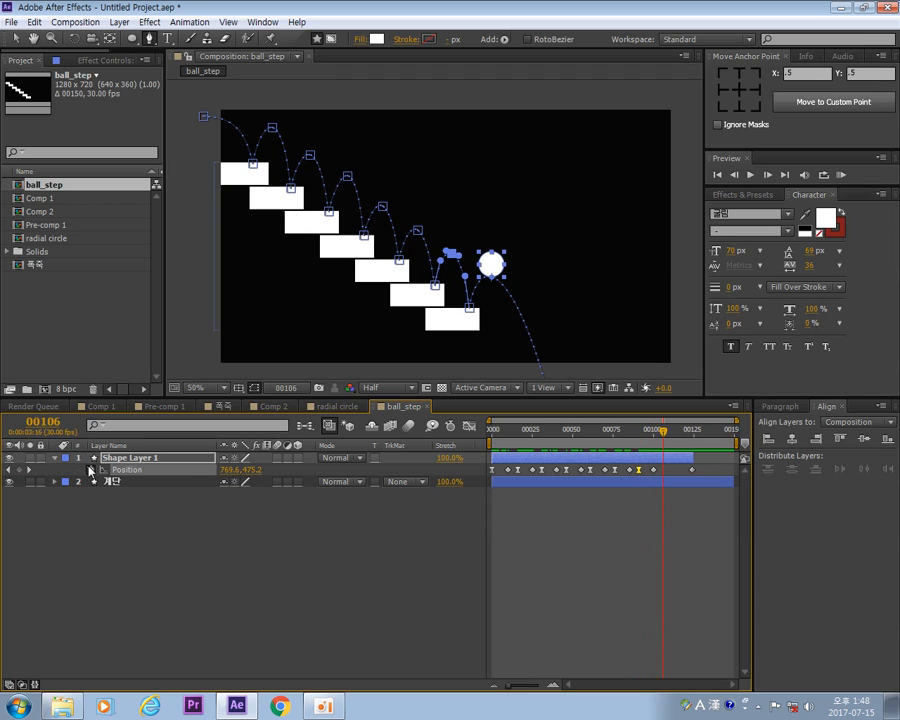
click(20, 470)
key(F9)
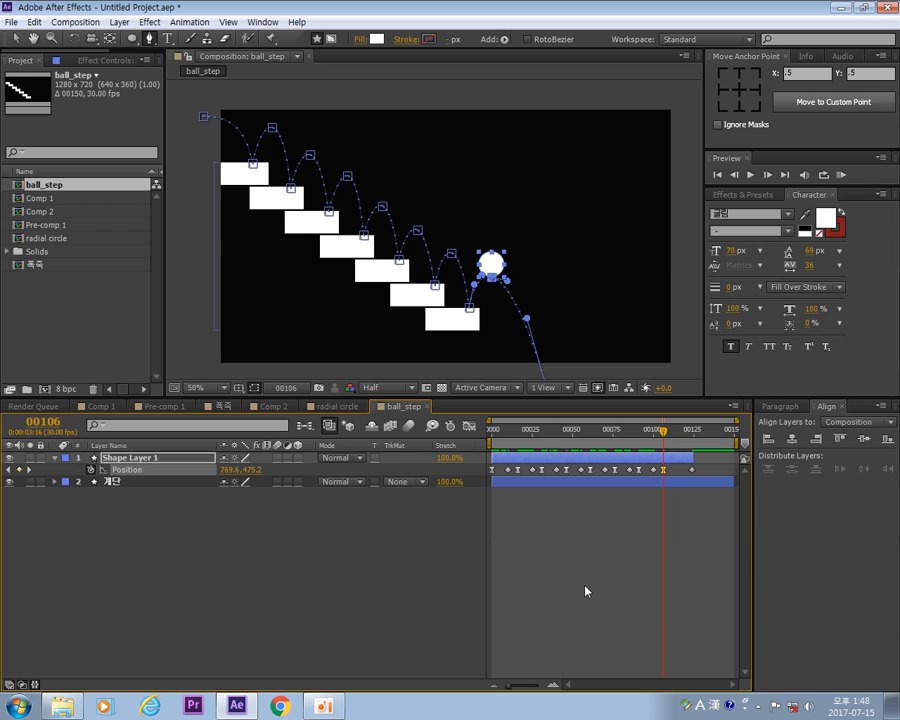
key(space)
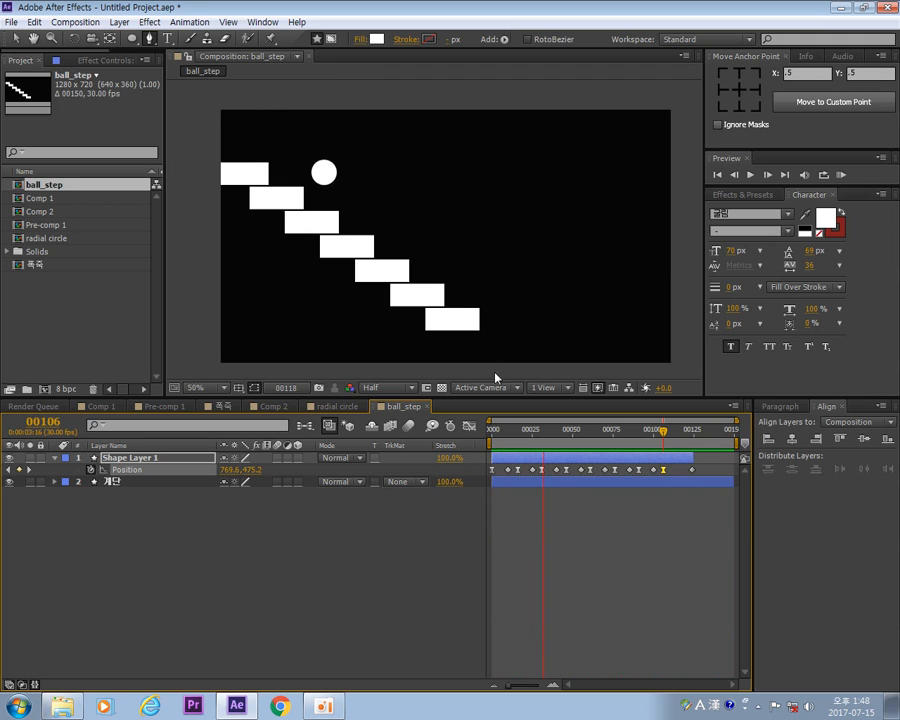
Move the circle's final Position keyframe earlier, to about frame 117, and preview the faster fall.
click(686, 467)
drag(693, 470, 679, 470)
key(space)
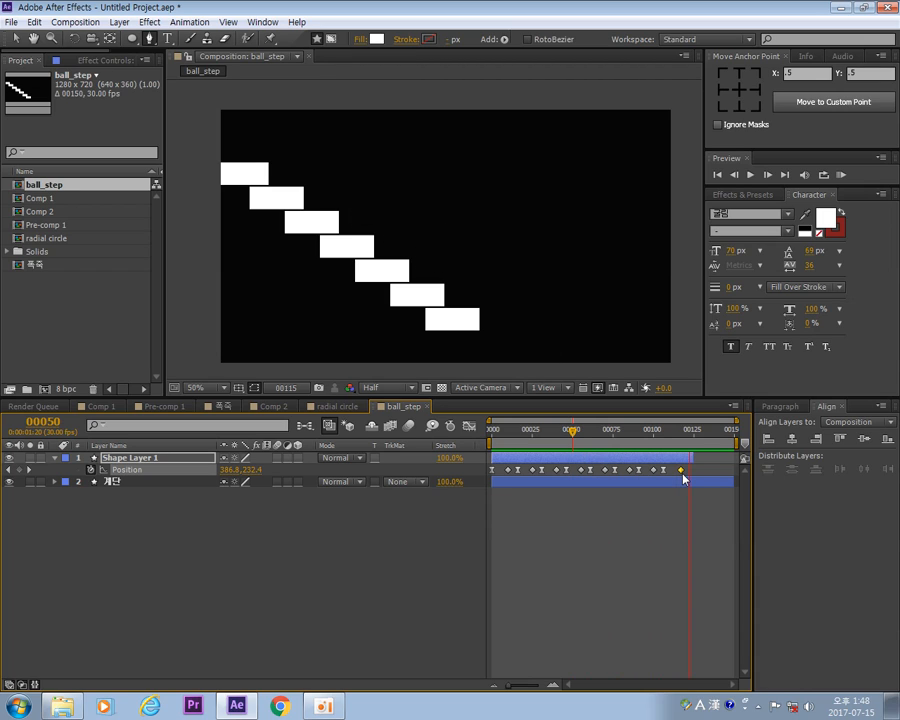
key(space)
Shift the last arc's peak point slightly to the right with the Selection tool, then preview the bounce and check frame 115.
click(667, 460)
click(664, 470)
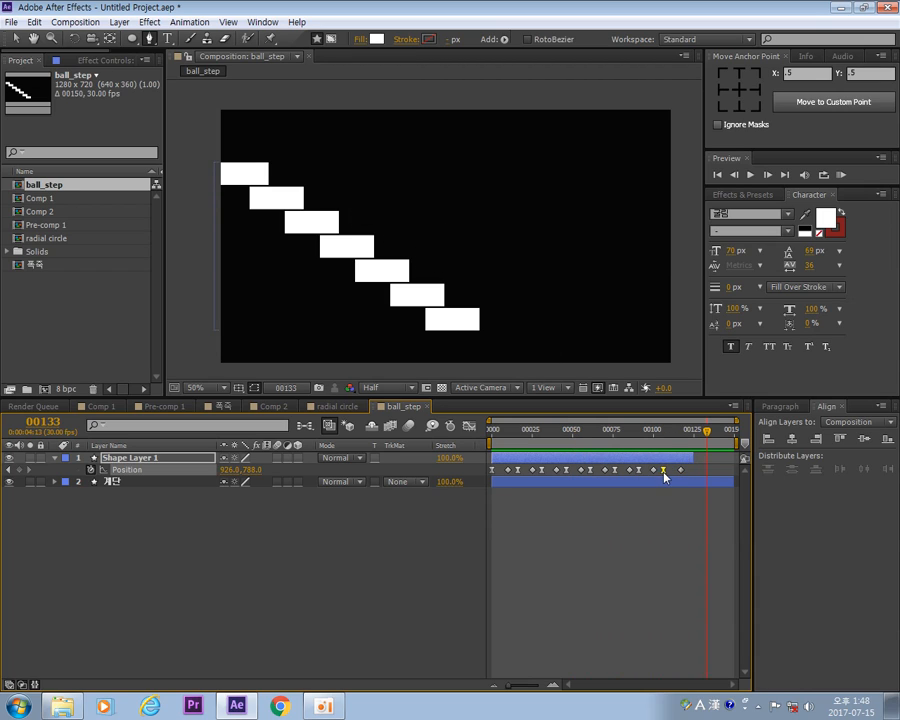
drag(708, 432, 674, 432)
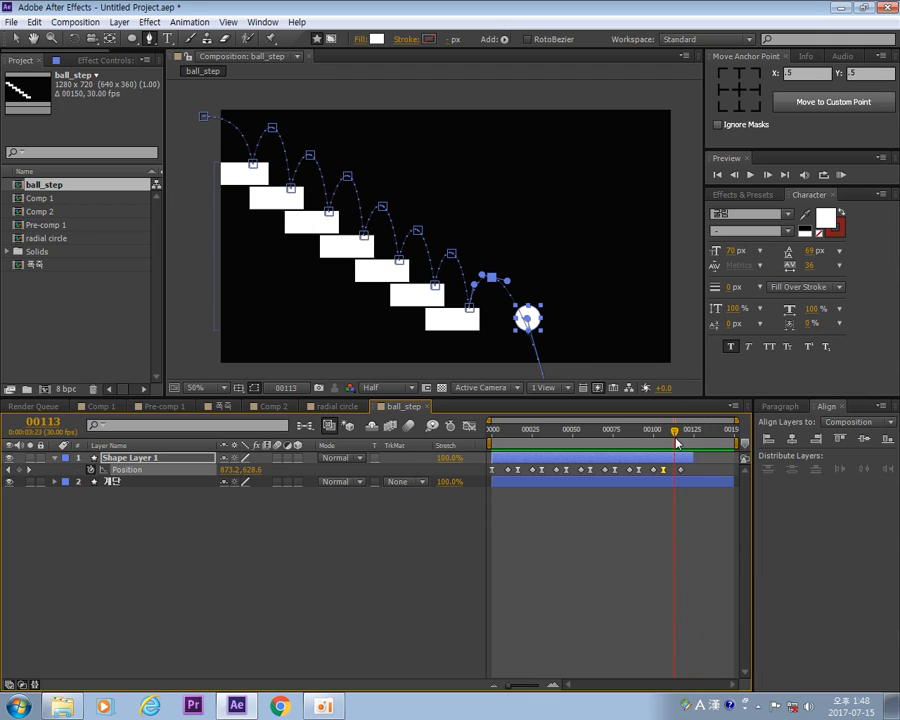
click(498, 283)
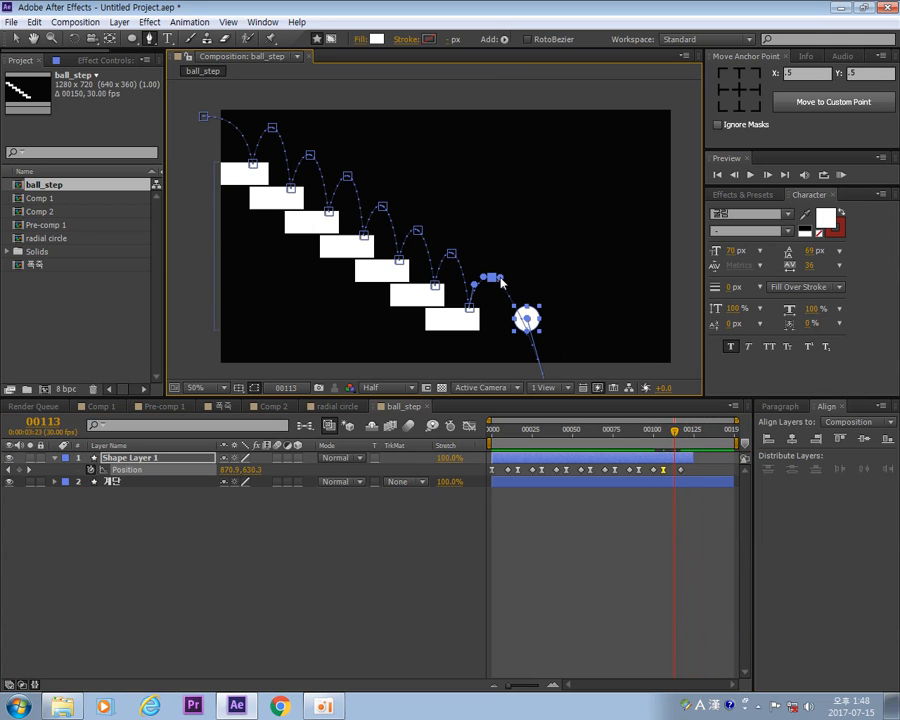
key(v)
drag(501, 288, 507, 283)
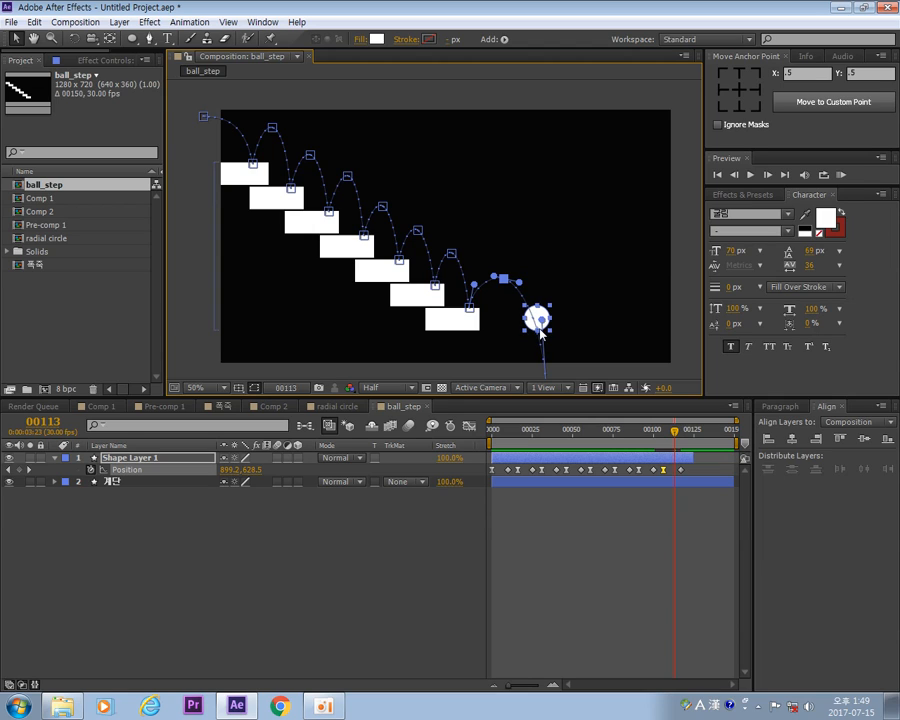
key(KP_0)
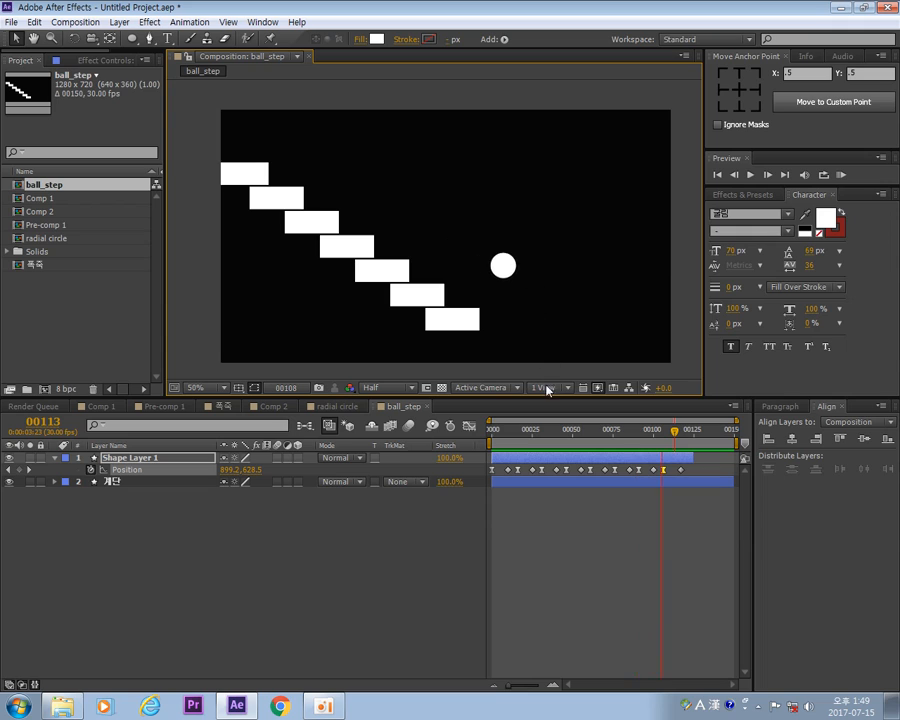
key(space)
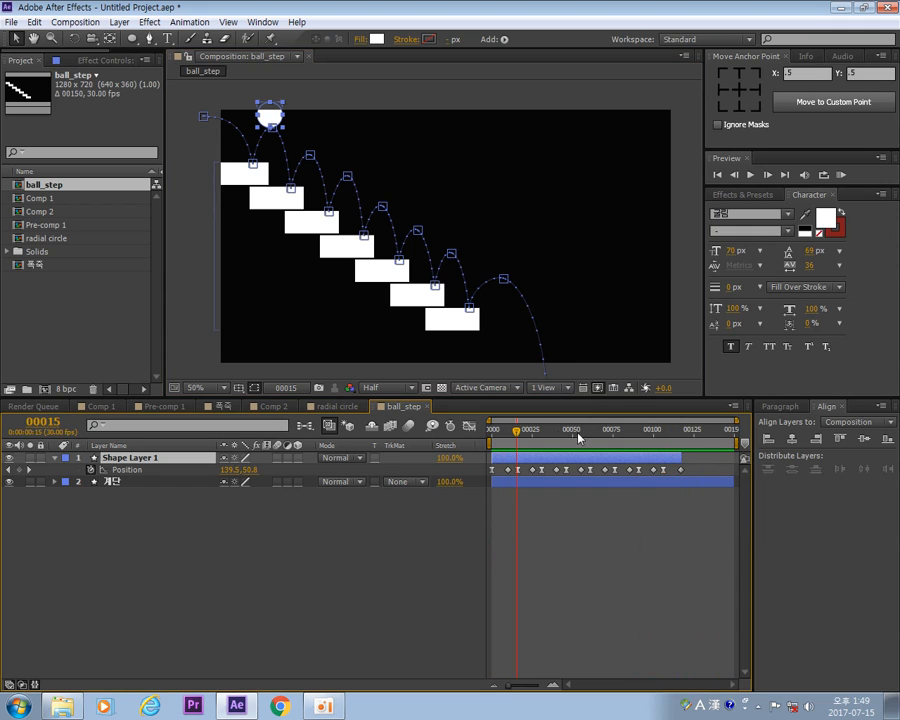
drag(516, 430, 680, 476)
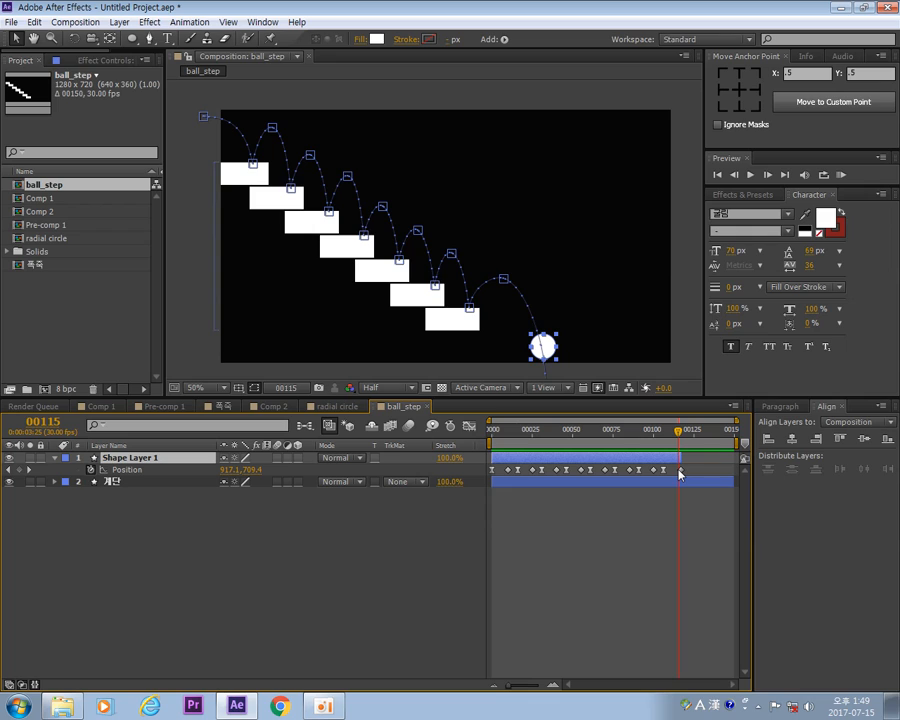
Create a white composition-size solid named particle above the circle layer.
click(218, 603)
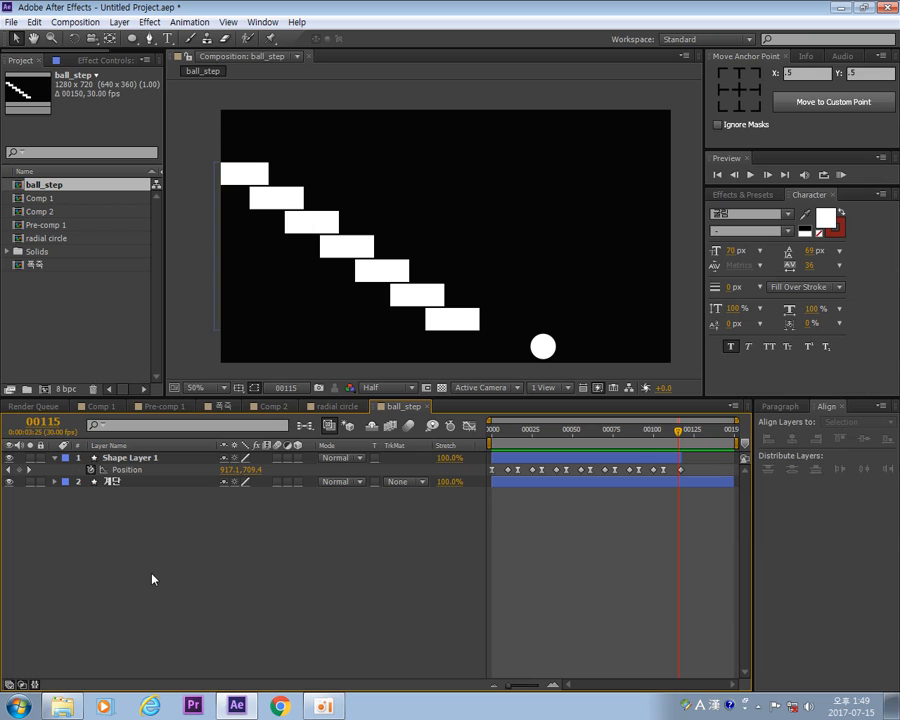
right_click(184, 517)
mouse_move(238, 527)
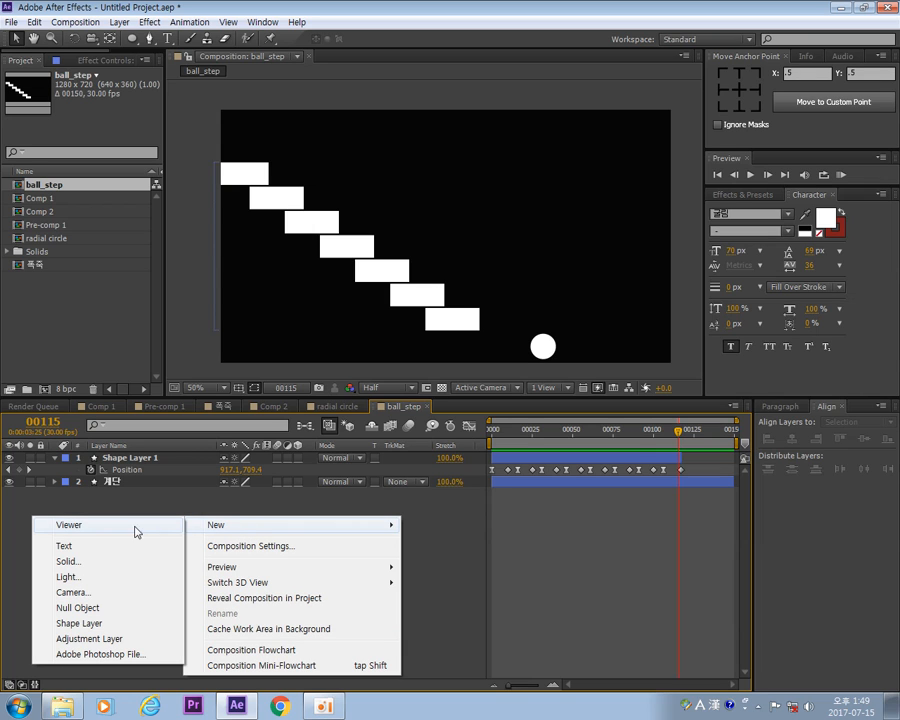
click(68, 561)
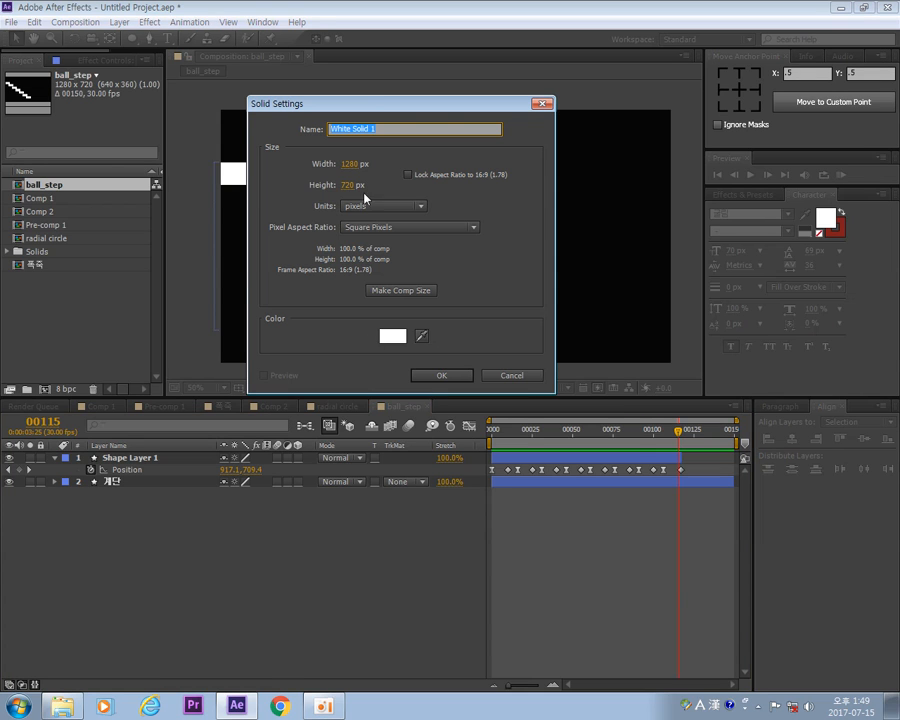
text(particle)
key(Return)
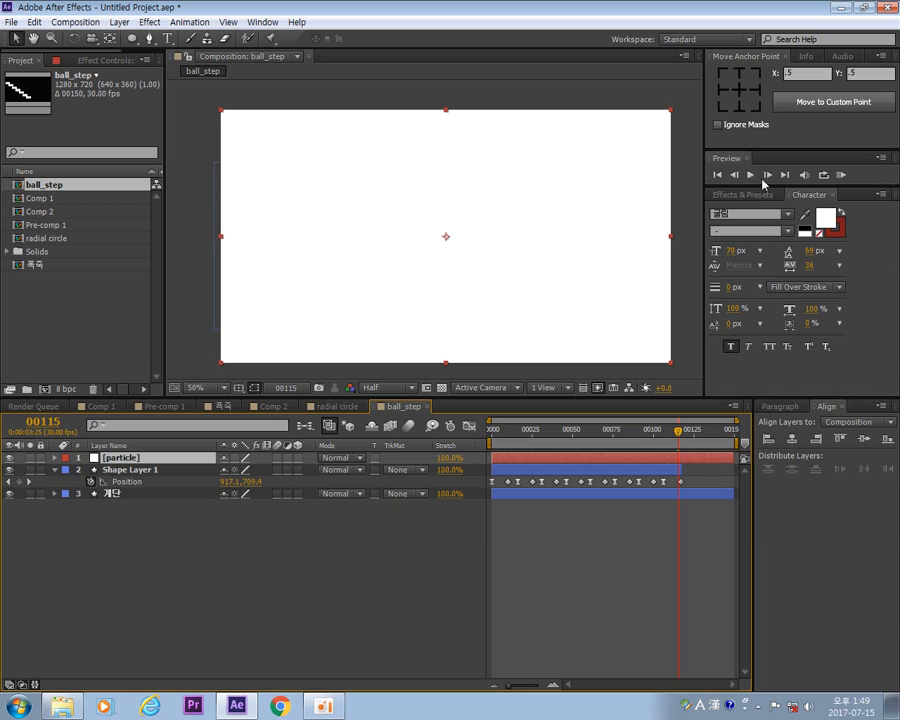
Search the effects for "particle" and apply CC Particle World to the particle solid.
click(262, 22)
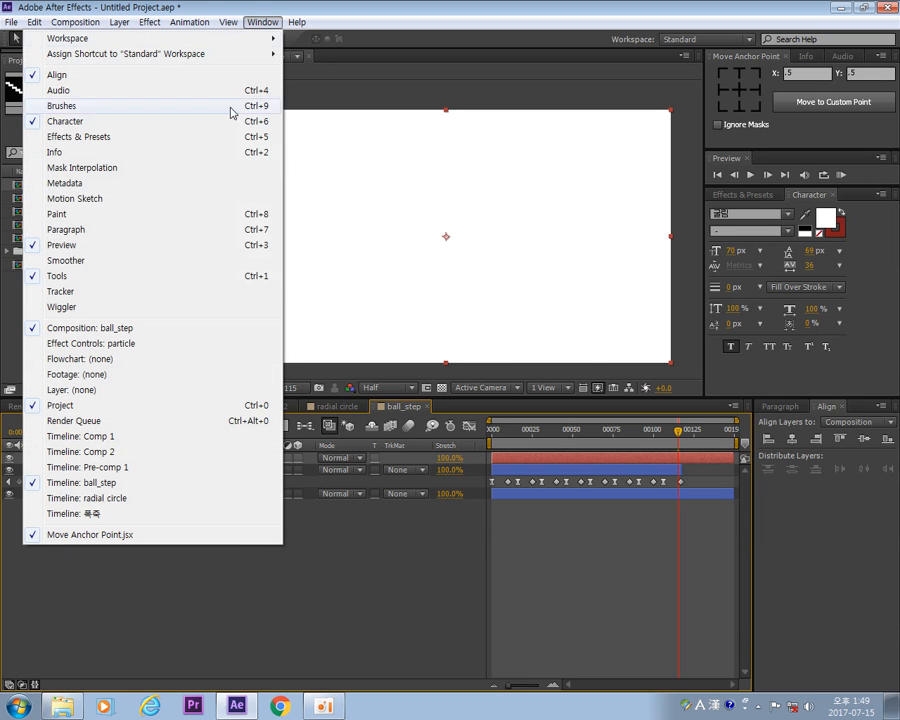
click(117, 140)
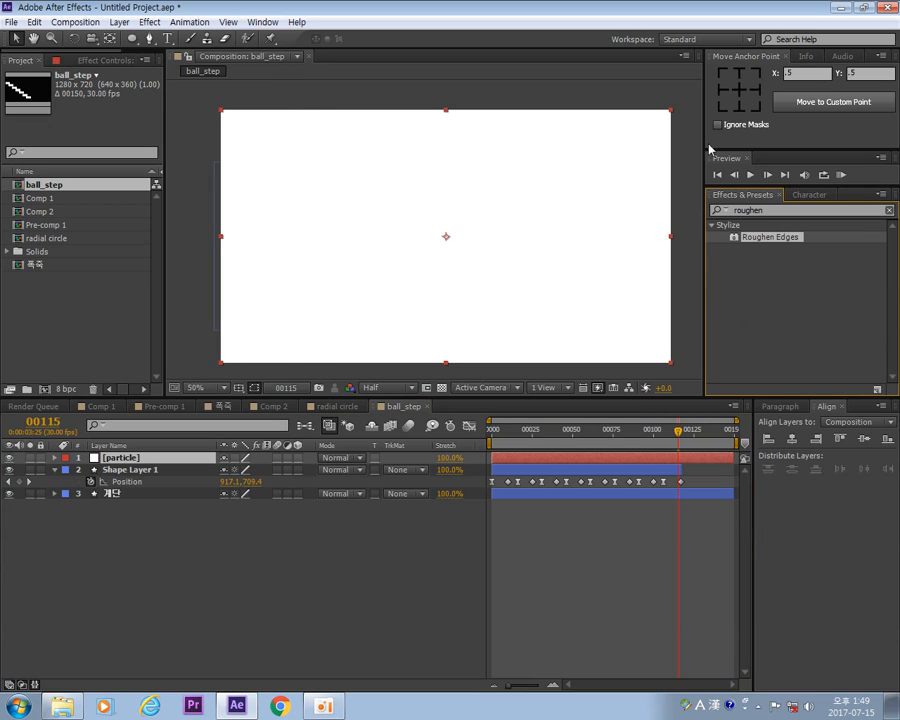
click(889, 210)
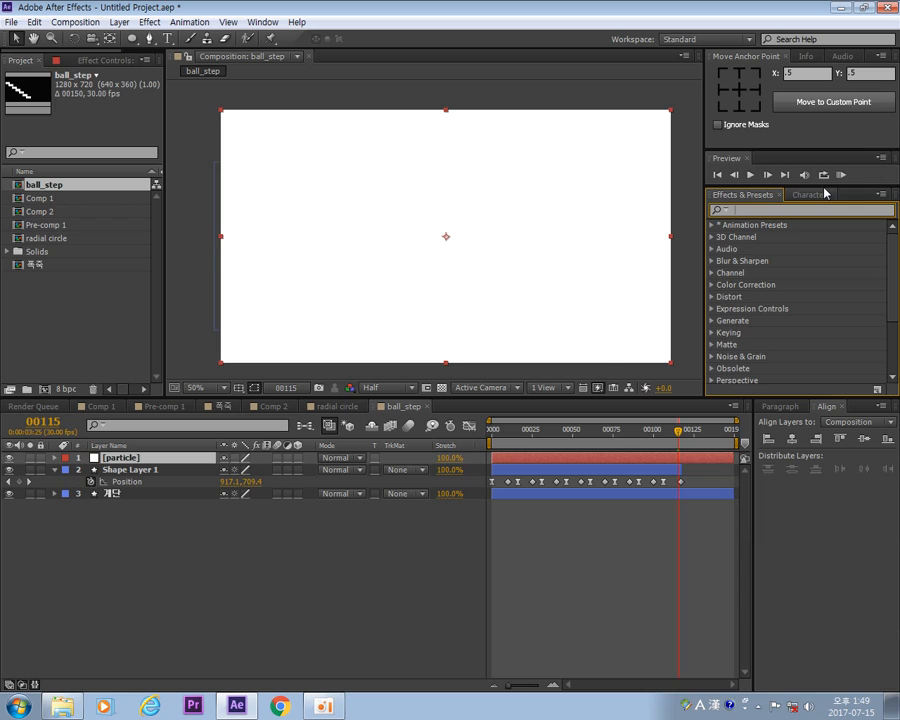
text(particle)
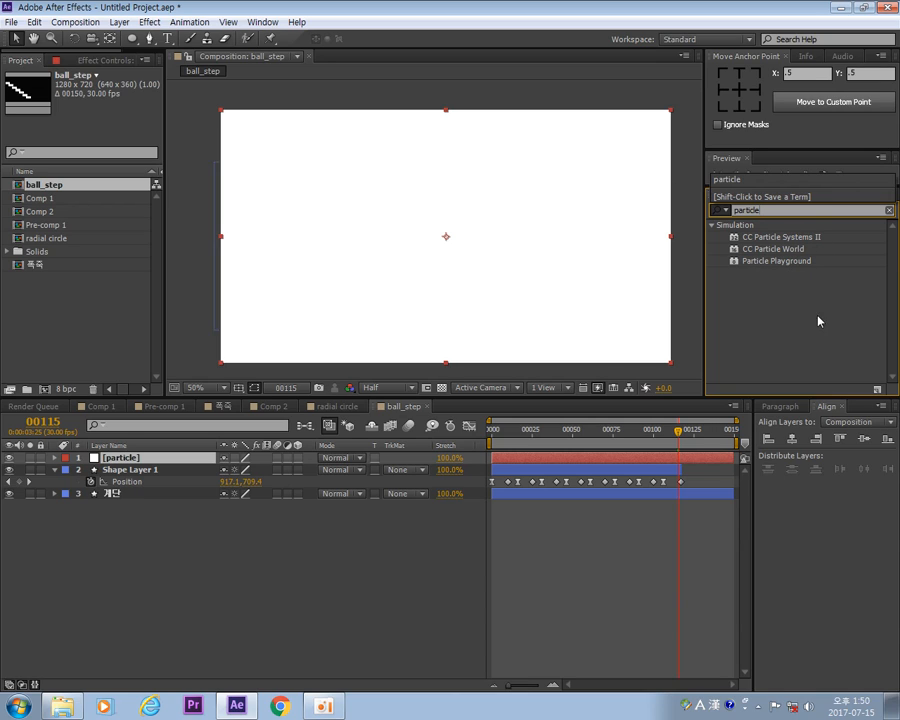
click(766, 250)
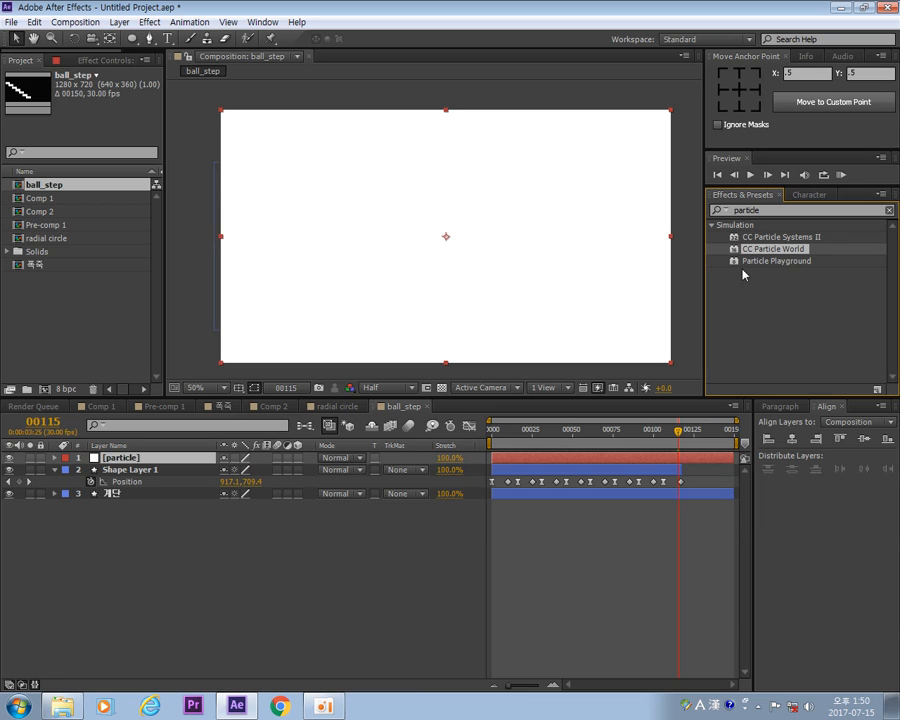
drag(755, 252, 524, 222)
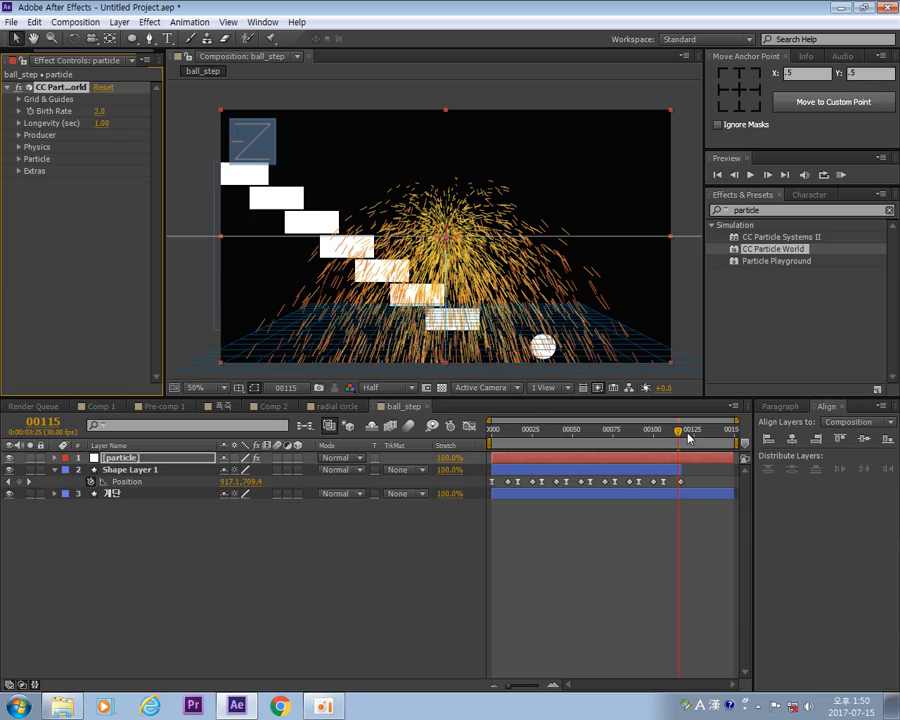
Try repositioning the CC Particle World emitter up and to the right of the stairs at frame 98, then return to frame 115.
drag(679, 431, 651, 524)
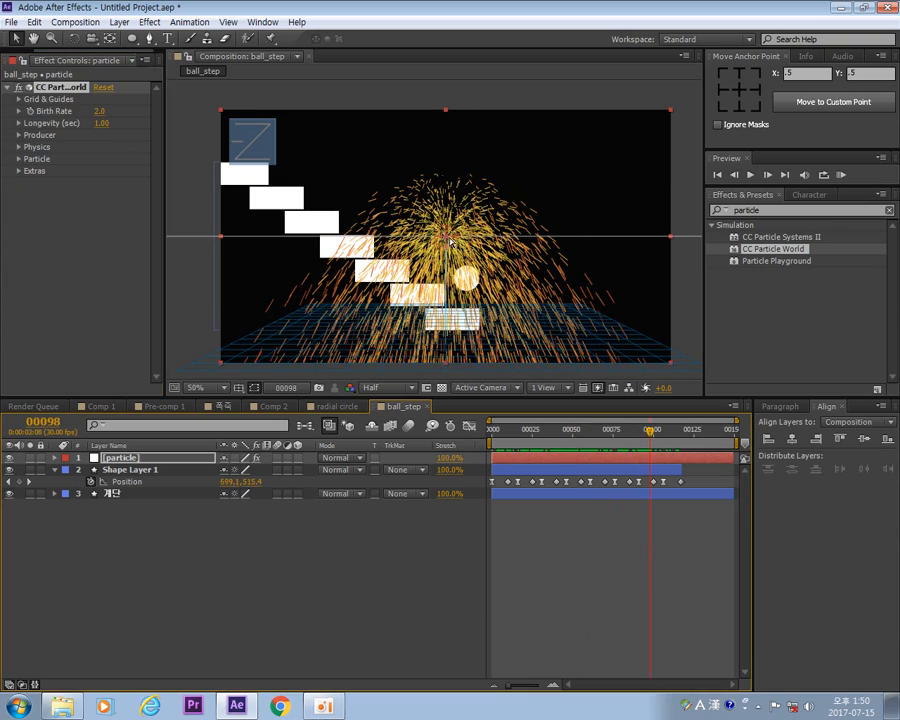
drag(447, 240, 535, 190)
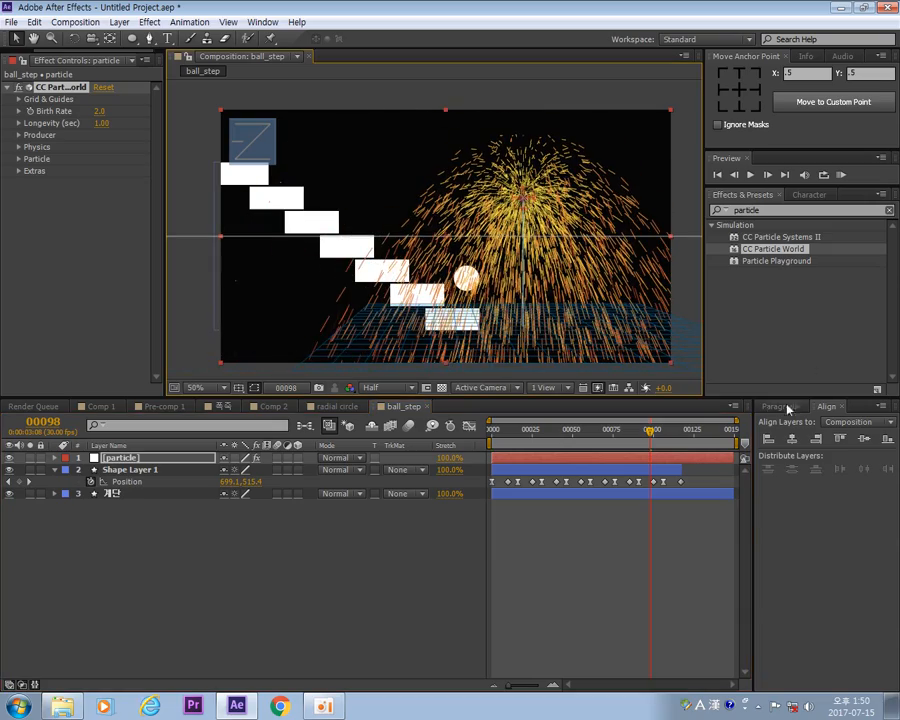
drag(651, 431, 678, 497)
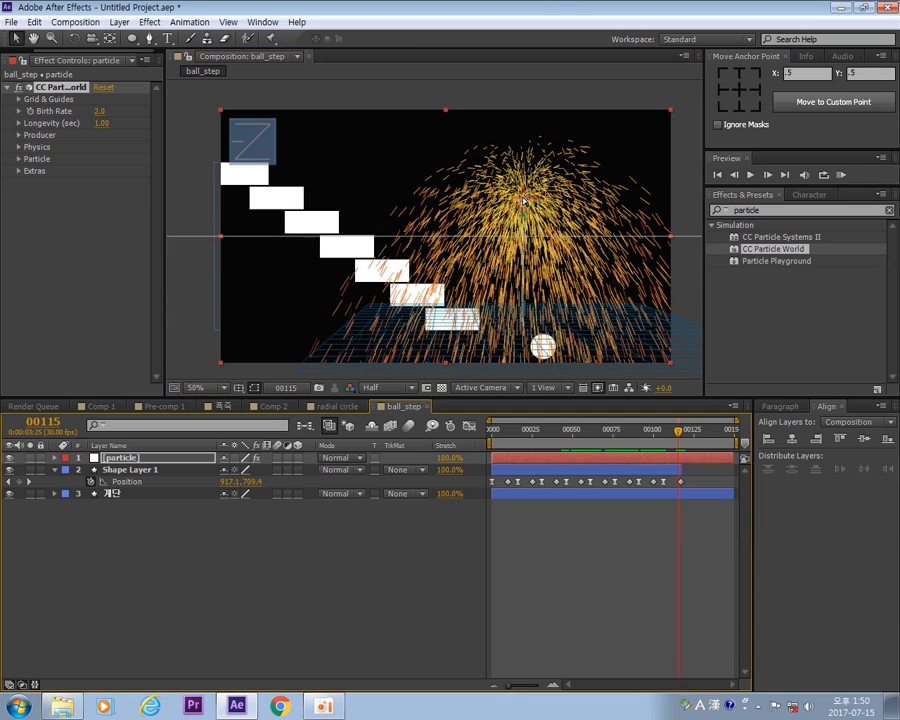
Move the CC Particle World emitter down to the circle's contact point at frame 115, check it over time, and select the particle layer.
drag(523, 200, 547, 358)
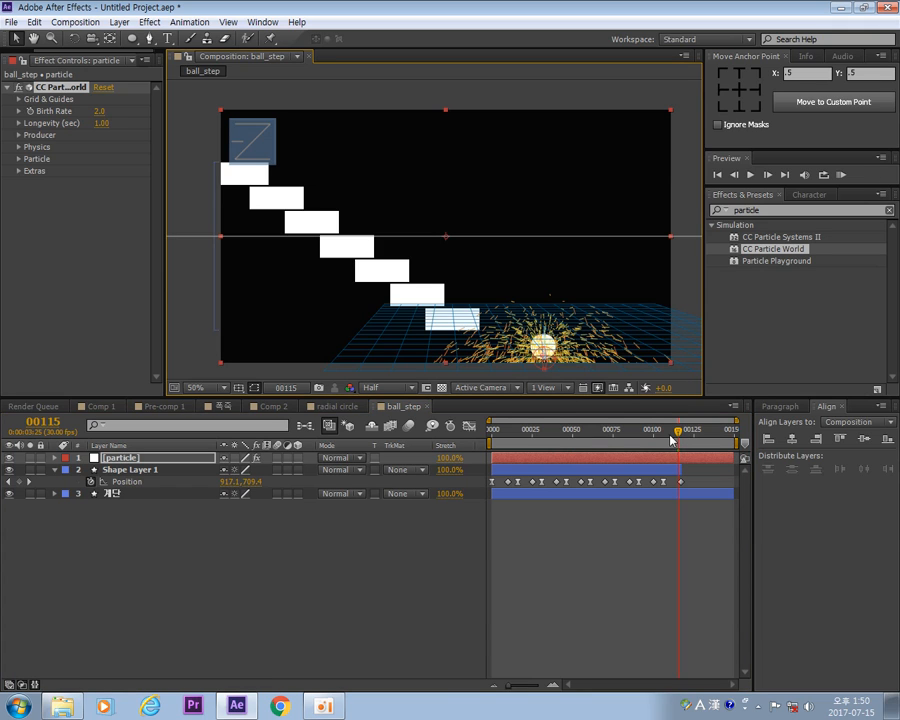
mouse_move(679, 436)
mouse_down()
mouse_move(671, 428)
mouse_move(621, 446)
mouse_move(643, 460)
mouse_move(535, 480)
mouse_move(678, 514)
mouse_up()
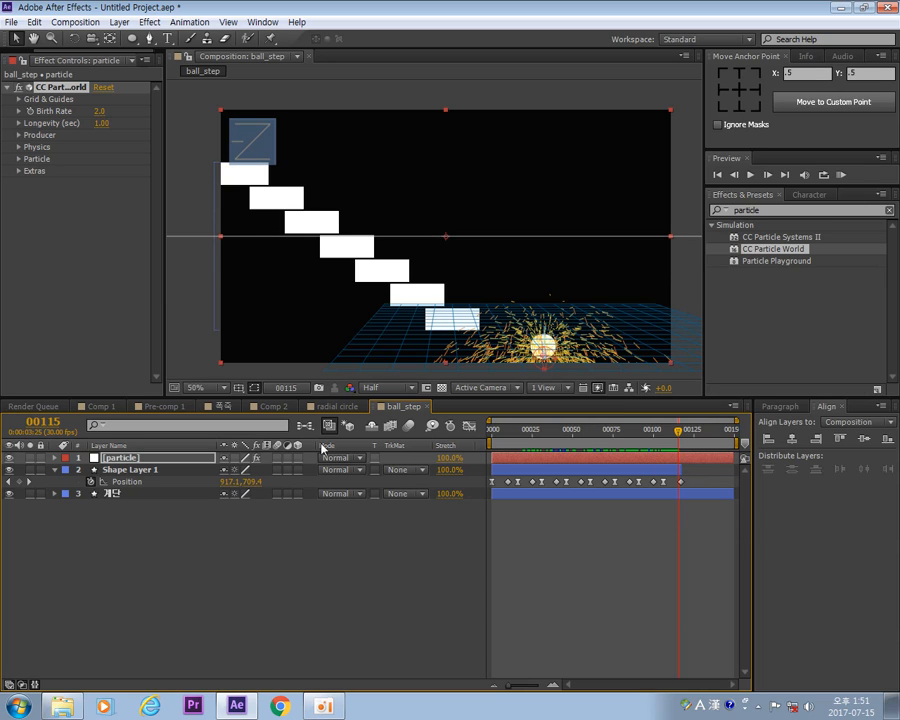
click(131, 459)
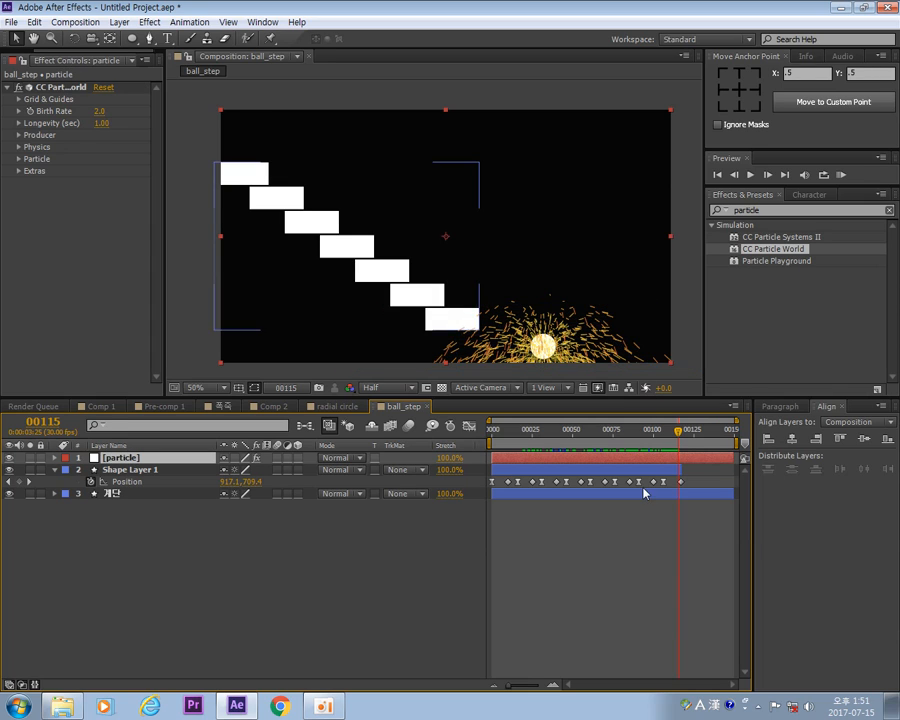
key(Page_Up)
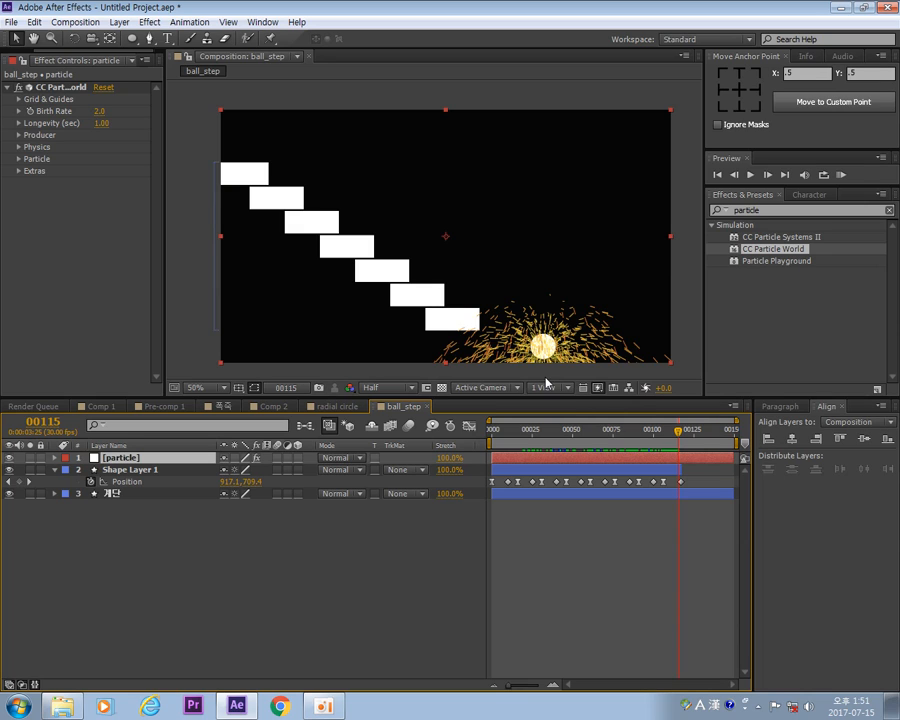
Keyframe the CC Particle World Birth Rate at 0 on frame 114 and at 10 on frame 115.
key(Page_Up)
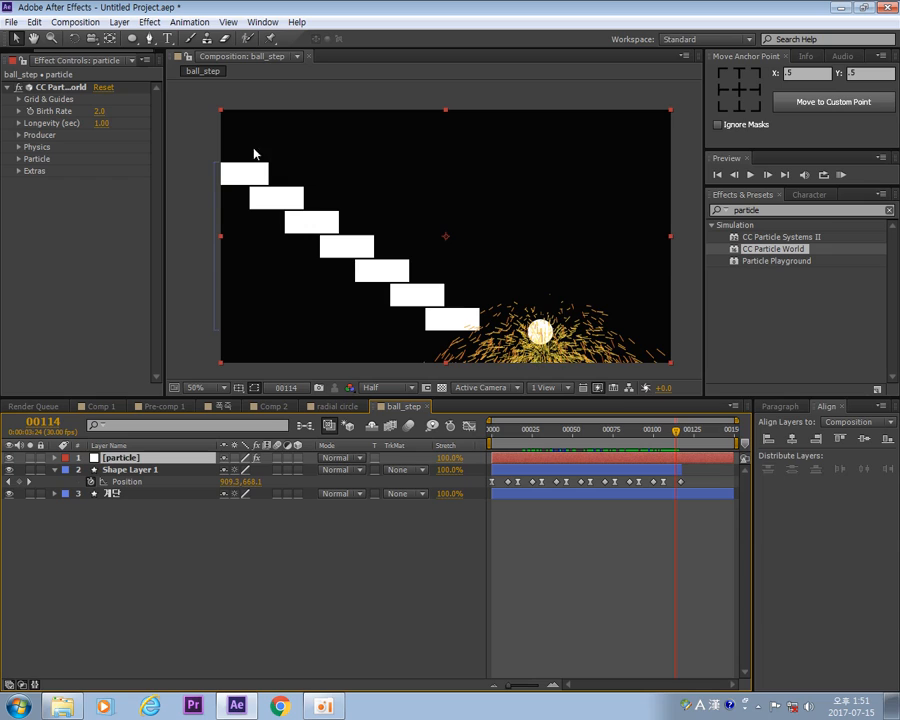
click(100, 112)
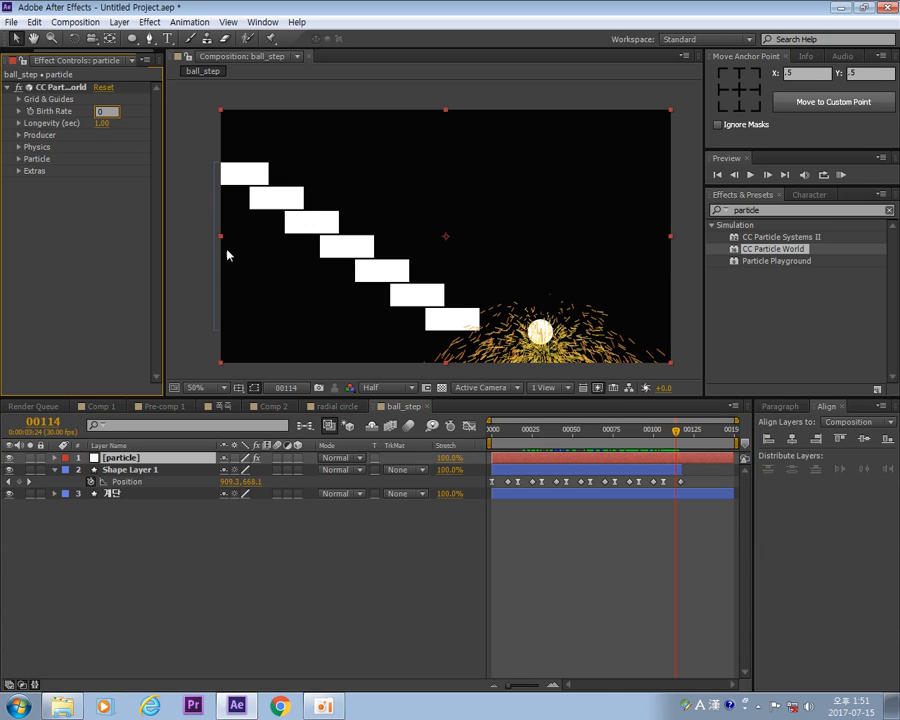
key(Return)
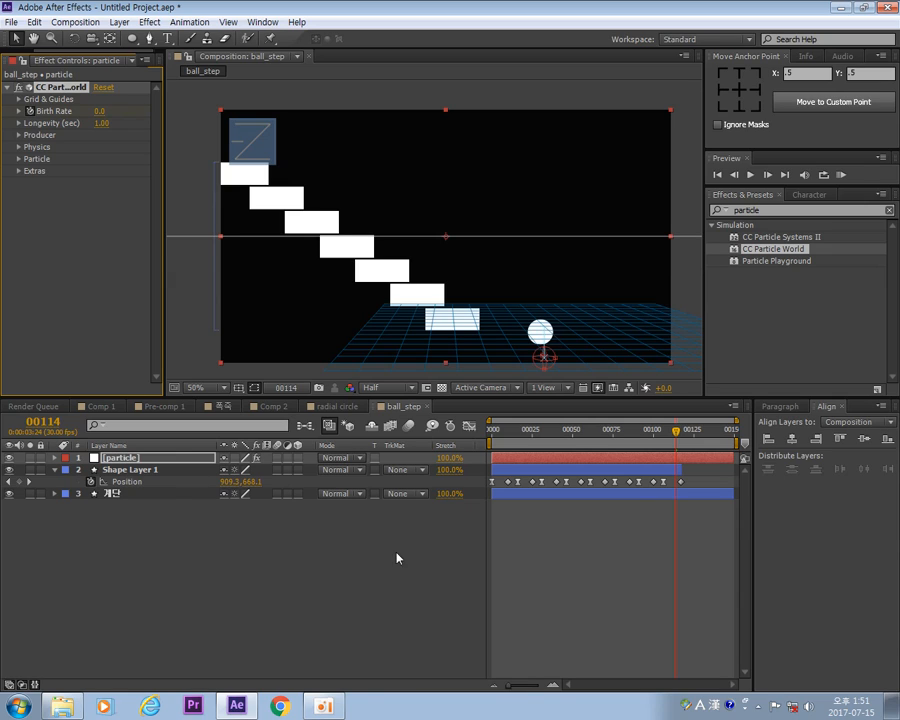
key(Page_Down)
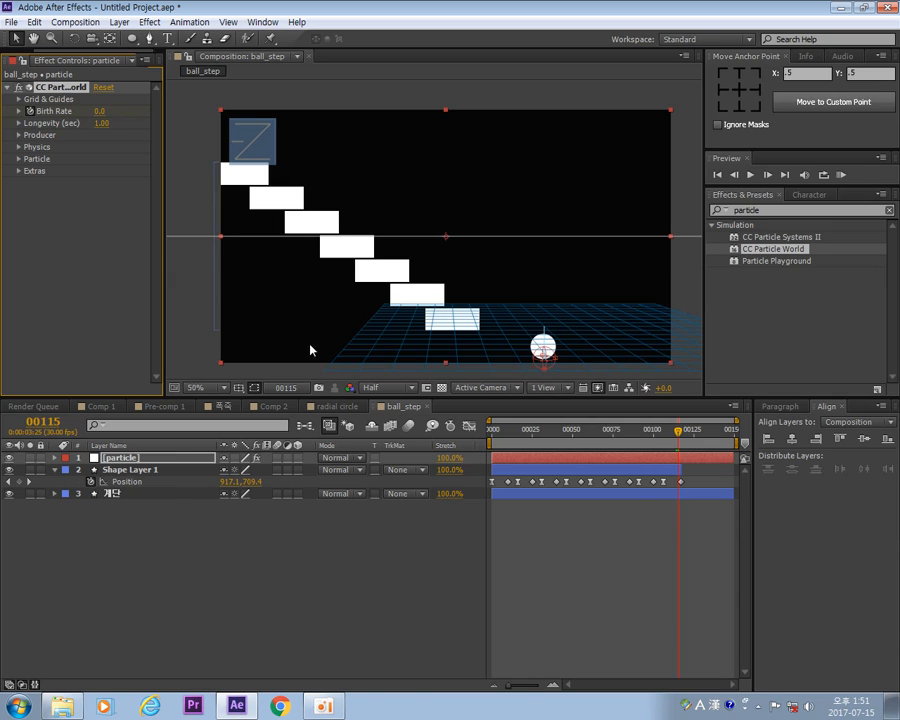
click(100, 112)
key(Return)
Set the Birth Rate to 0 at frame 117 and play through the burst up to frame 124.
key(Page_Down)
key(Page_Down)
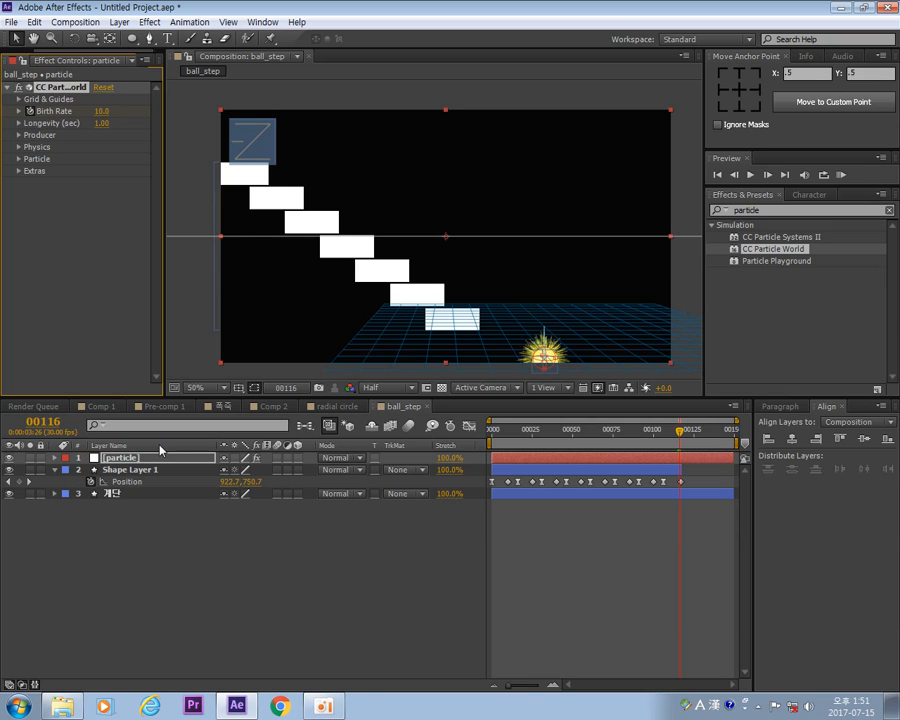
click(102, 112)
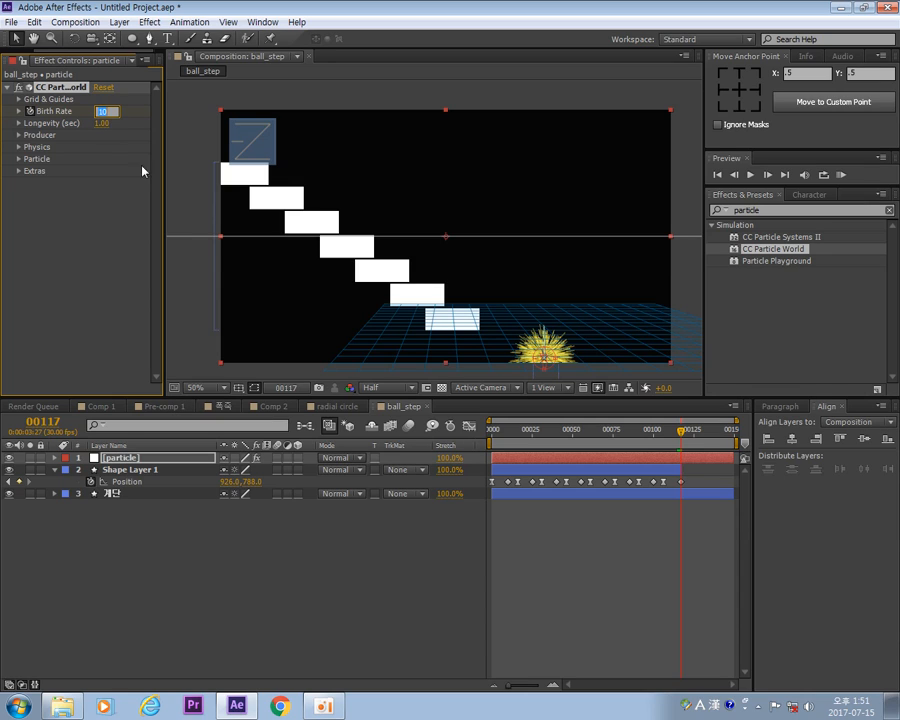
text(0)
key(Return)
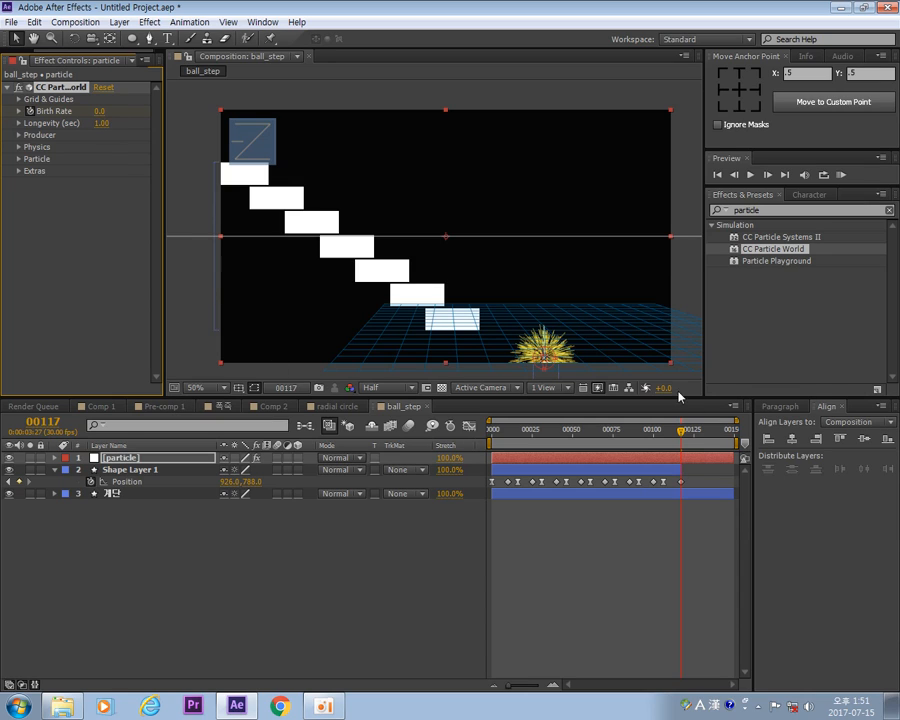
drag(681, 437, 690, 544)
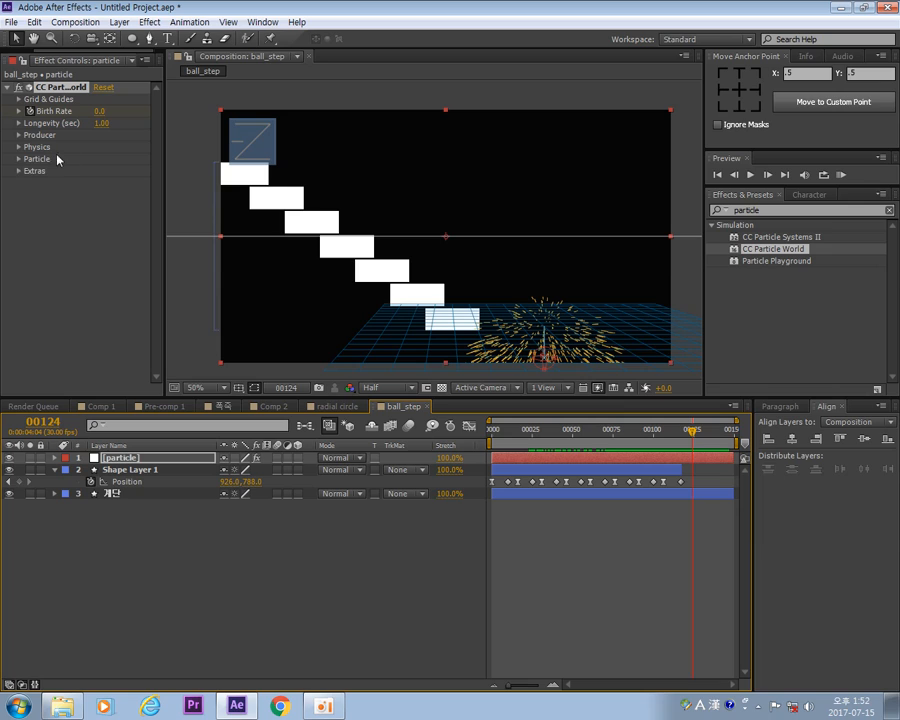
Set the CC Particle World particle type to Faded Sphere, comparing it with Line.
click(19, 160)
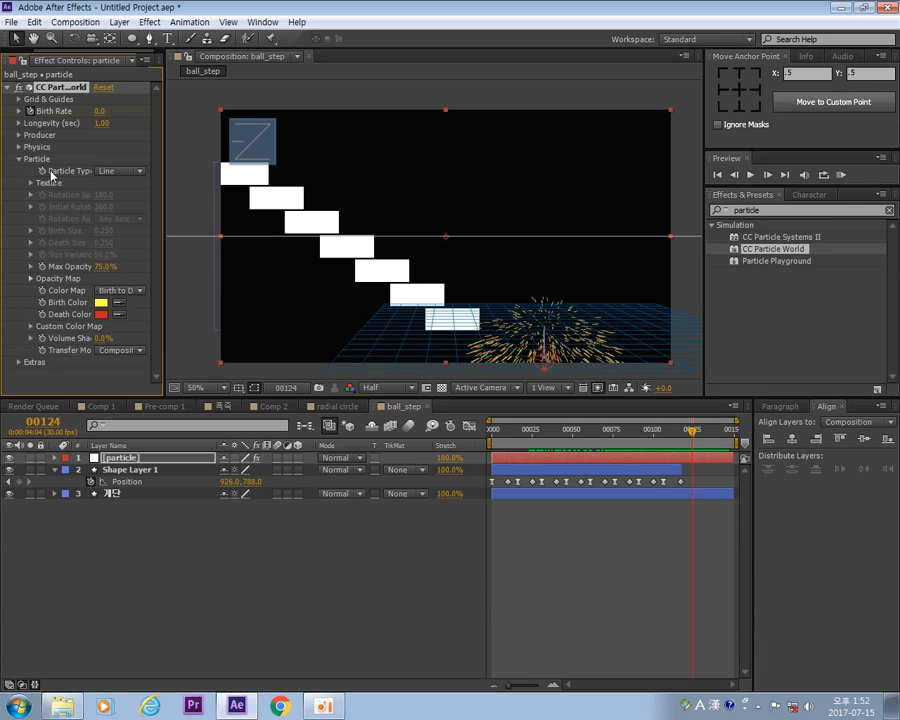
click(139, 172)
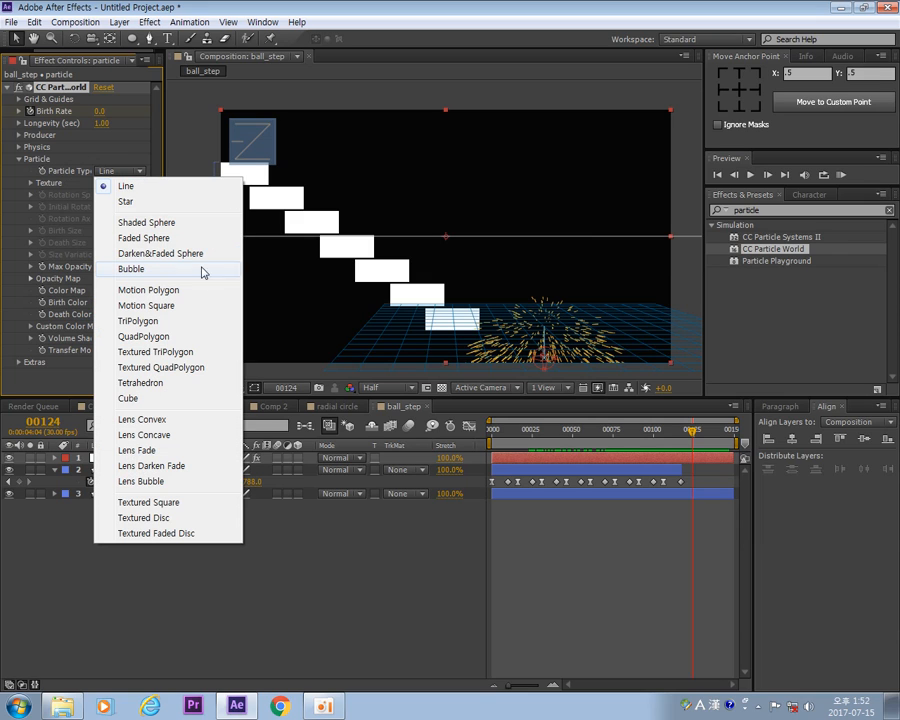
click(167, 240)
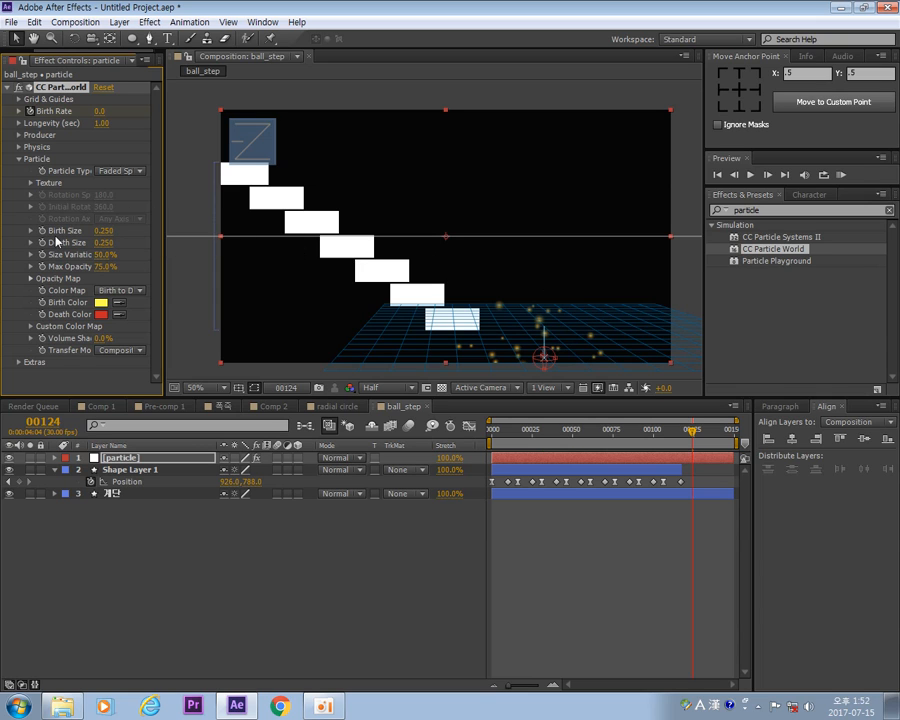
click(137, 171)
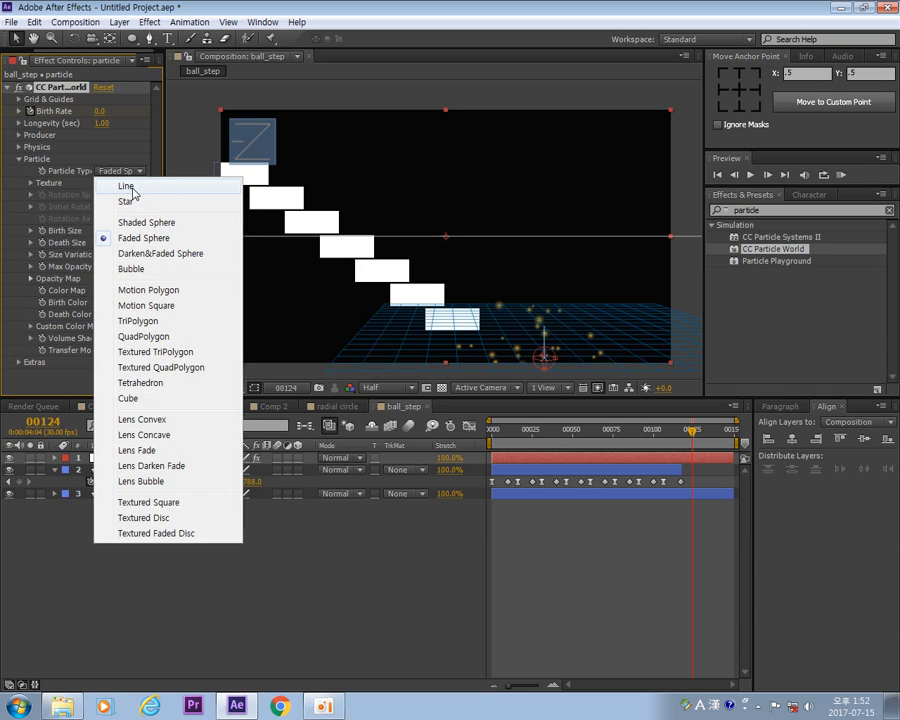
click(130, 185)
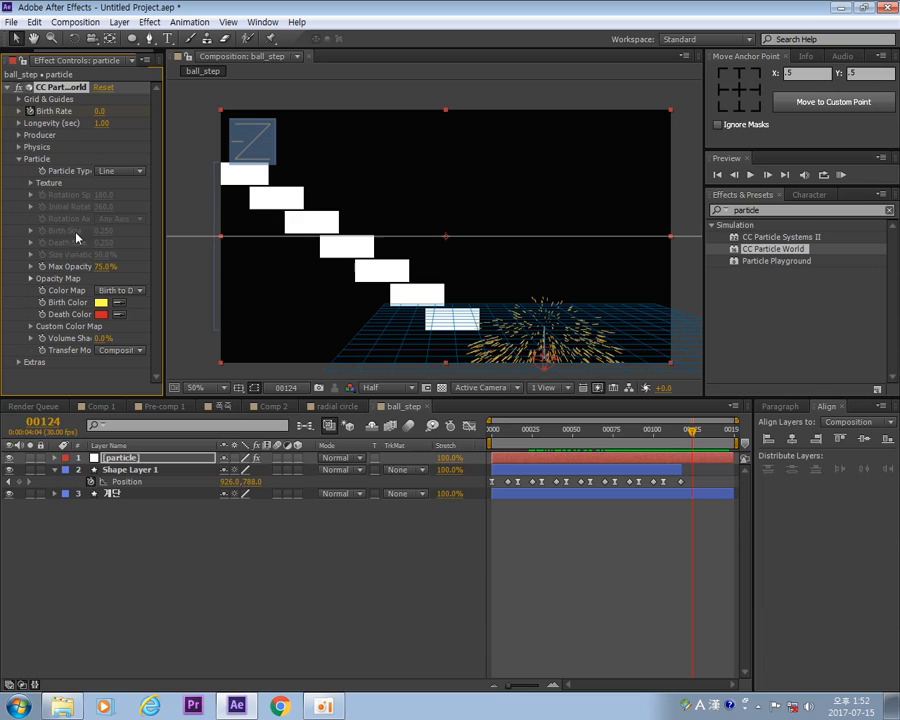
click(130, 171)
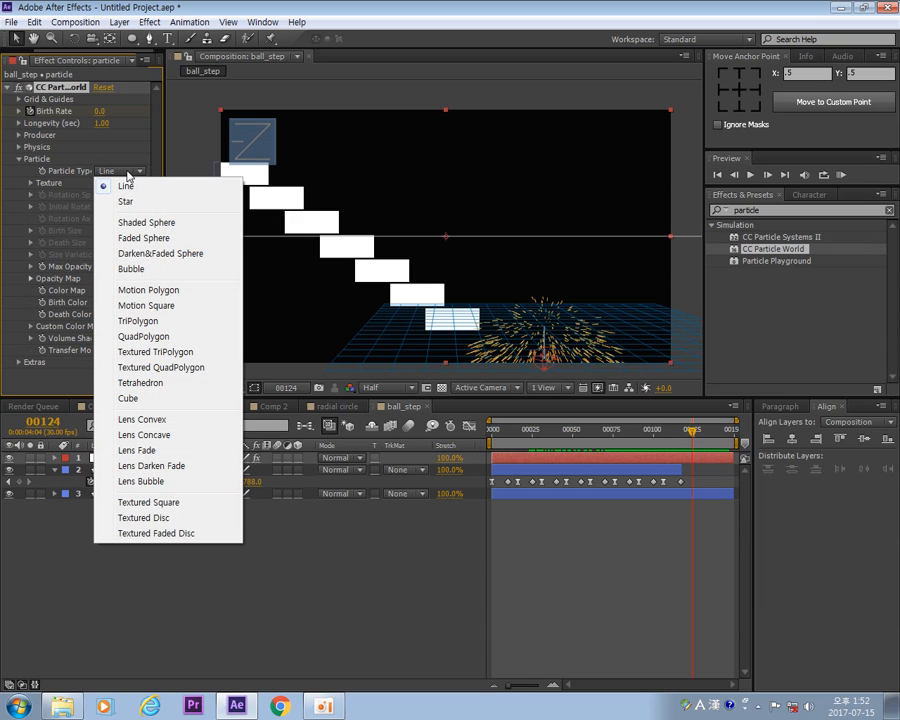
click(155, 244)
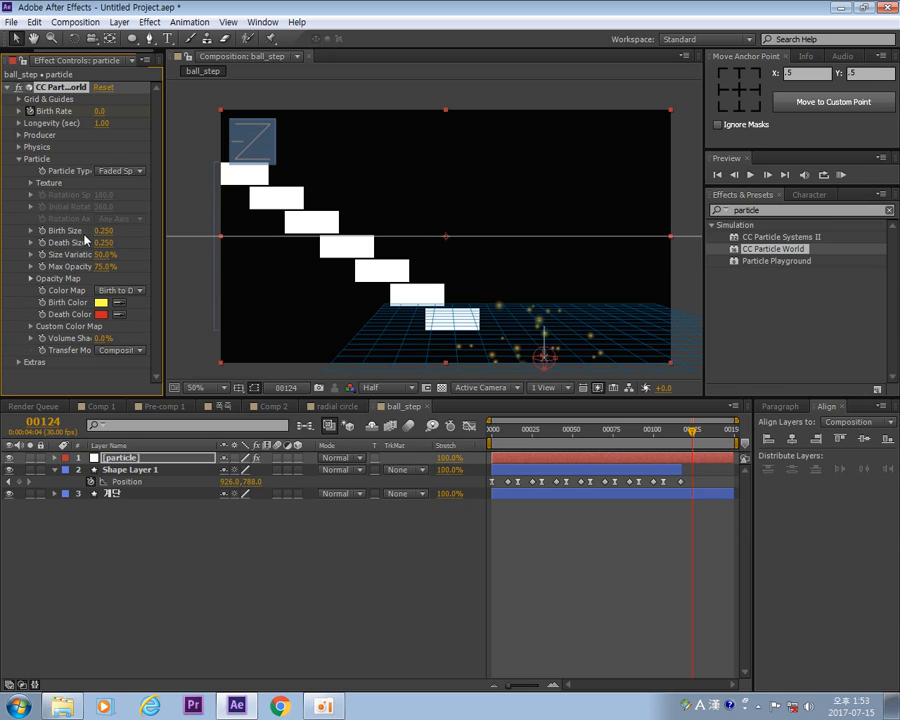
Set the particles' Birth Size to 1.410 and Death Size to 0.
drag(106, 232, 169, 241)
drag(105, 244, 75, 232)
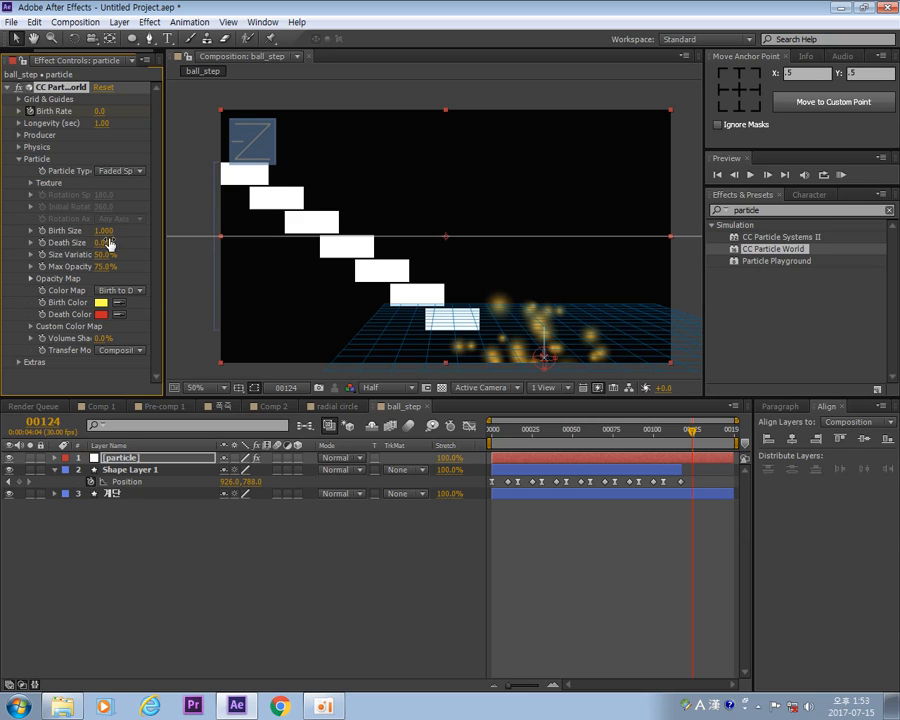
drag(102, 231, 133, 238)
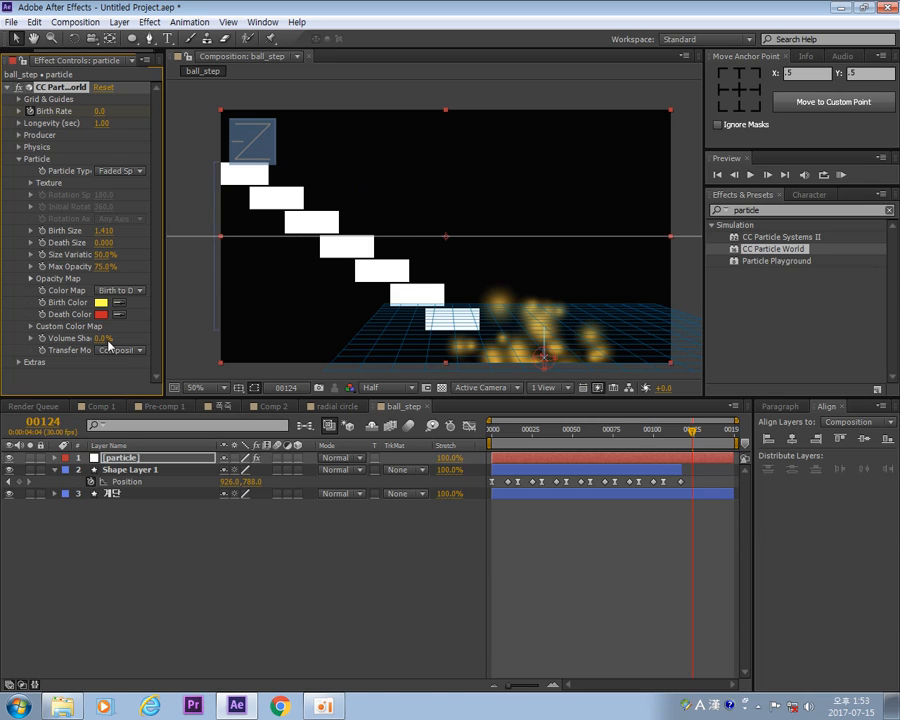
Change both the Birth Color and the Death Color of the particles to white (FFFFFF).
click(101, 303)
click(519, 357)
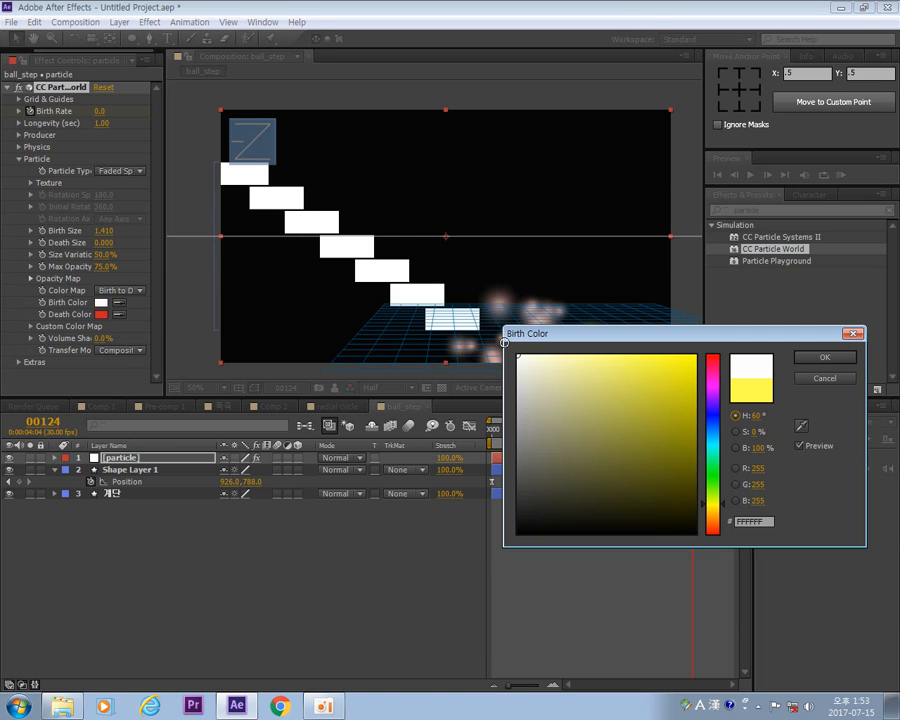
click(825, 357)
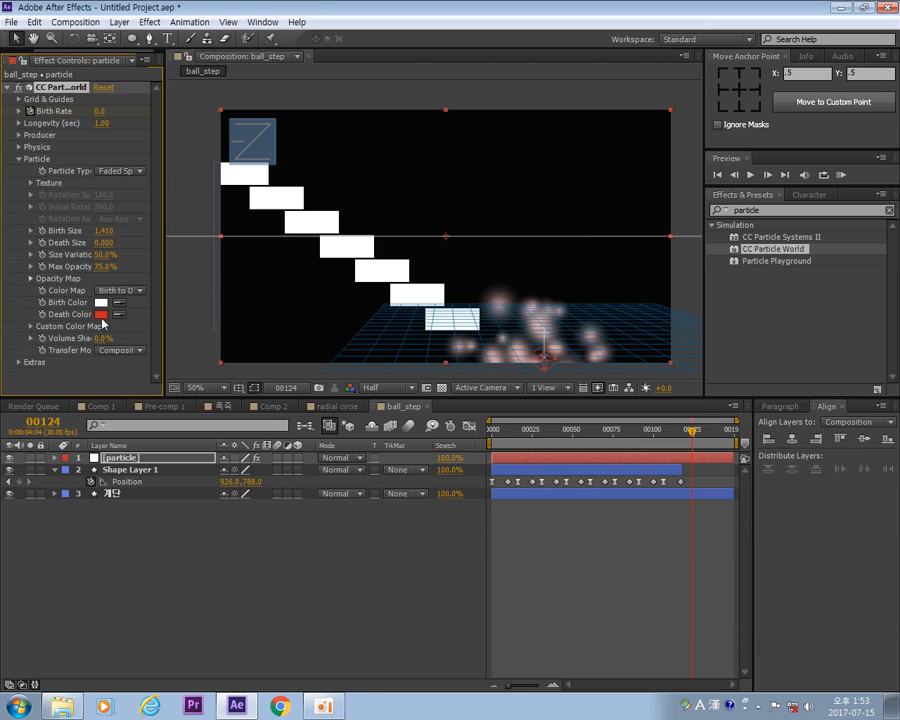
click(101, 314)
click(519, 357)
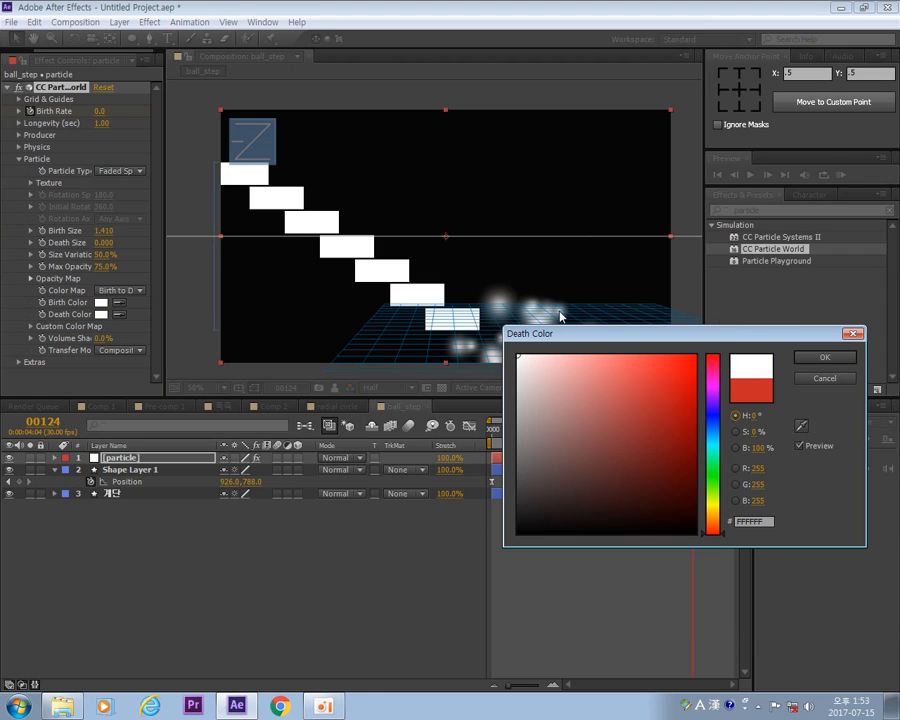
click(824, 357)
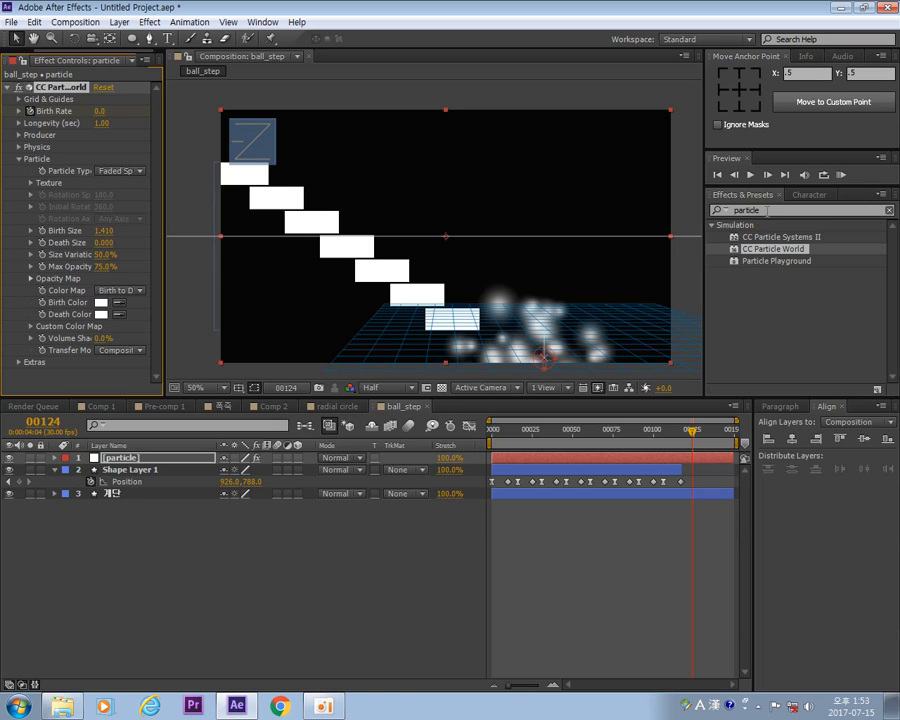
Search the effects for "roughen" and apply Roughen Edges to the particle layer below CC Particle World.
click(891, 210)
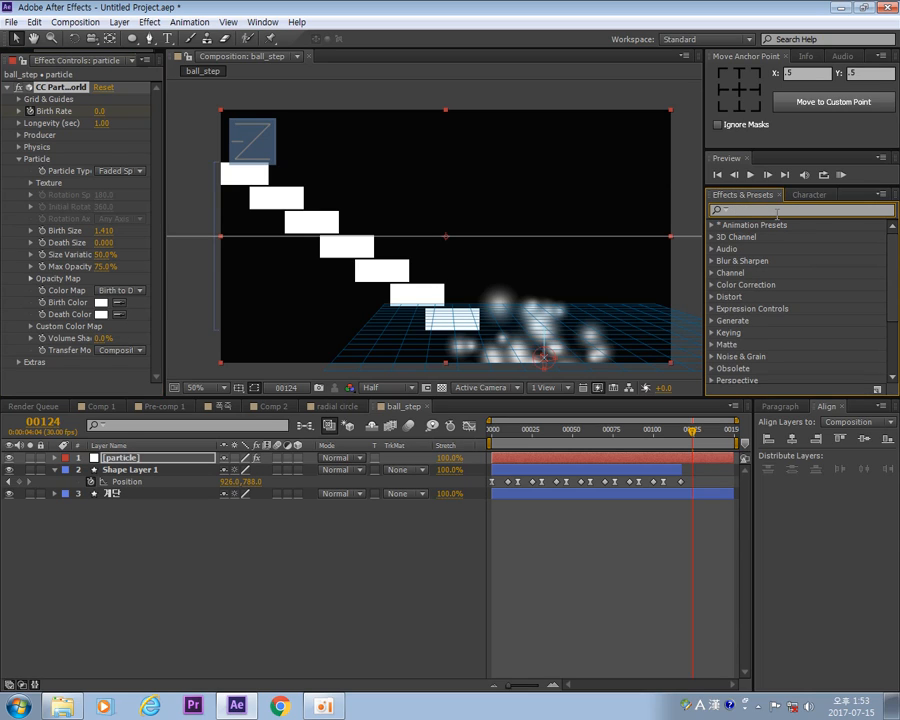
text(roughen)
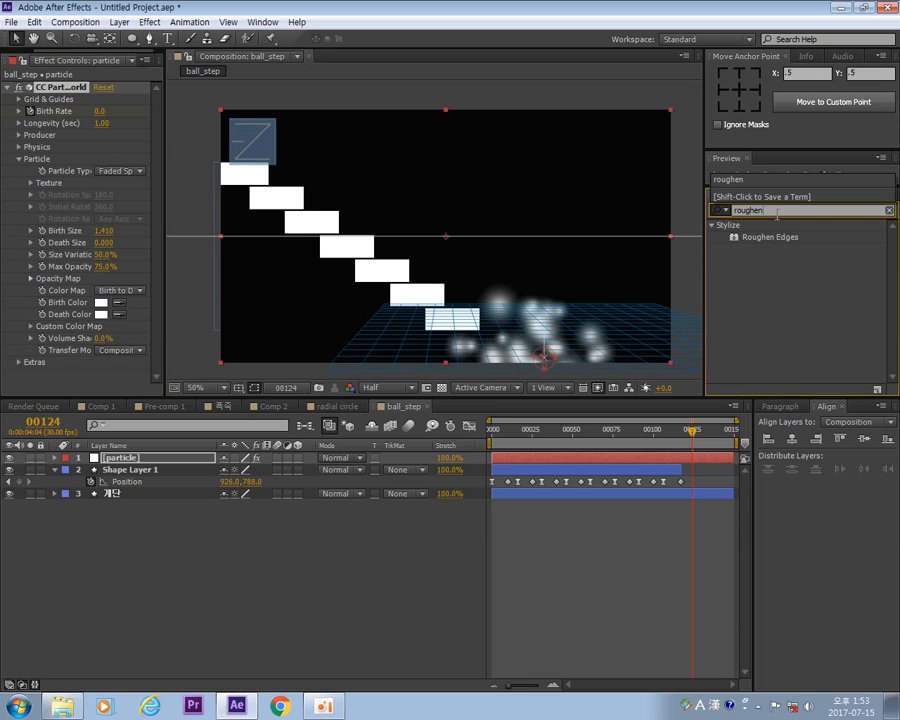
click(764, 238)
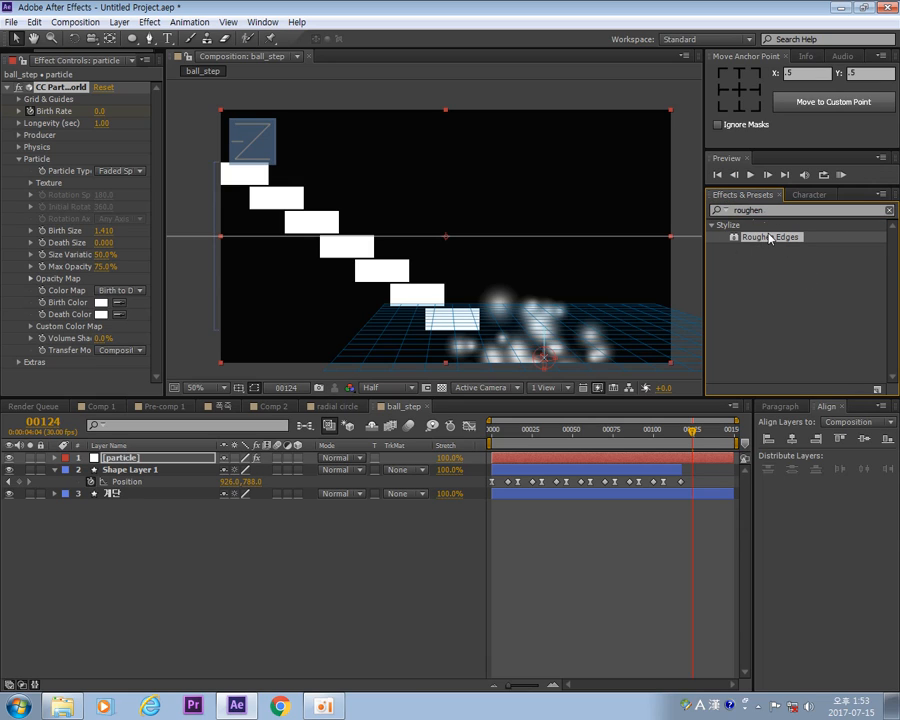
drag(769, 238, 99, 381)
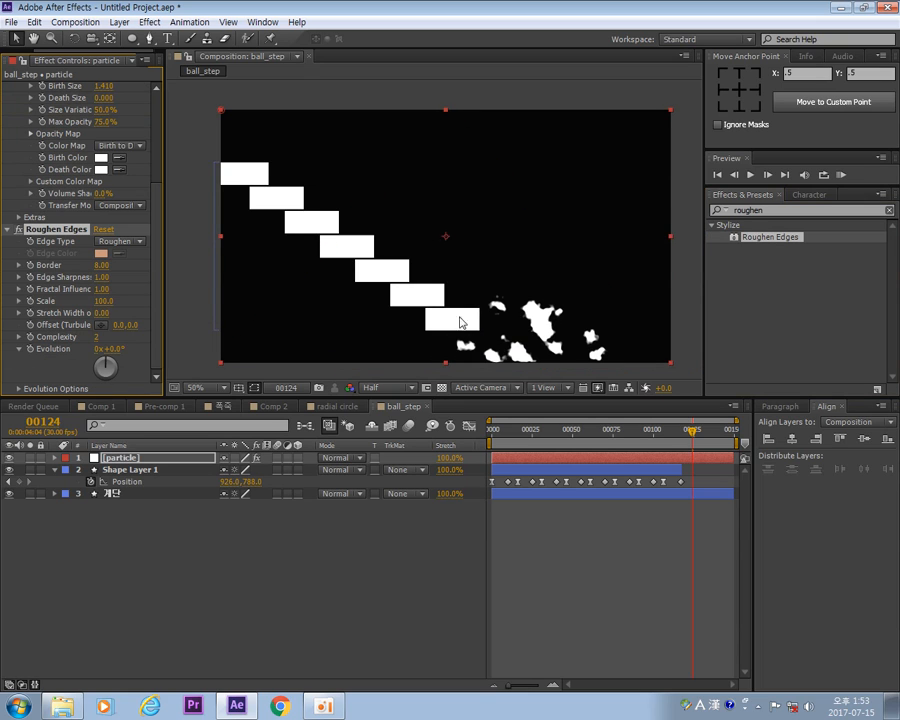
Set the Roughen Edges Edge Sharpness to 10 and Fractal Influence to 0, and check the splash between frames 94 and 125.
drag(713, 441, 686, 453)
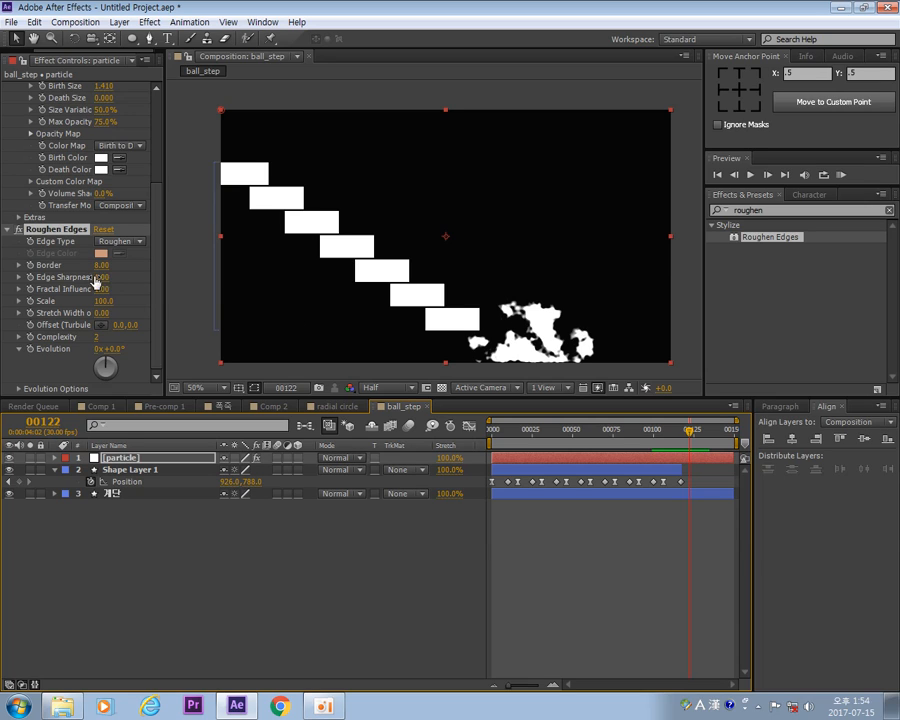
click(100, 278)
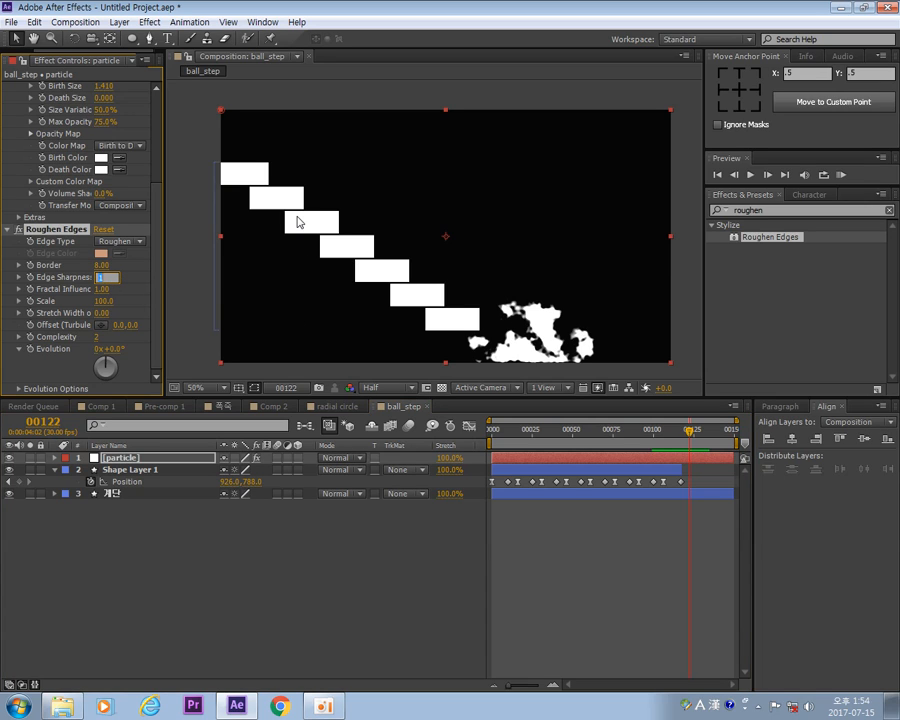
text(1)
key(Return)
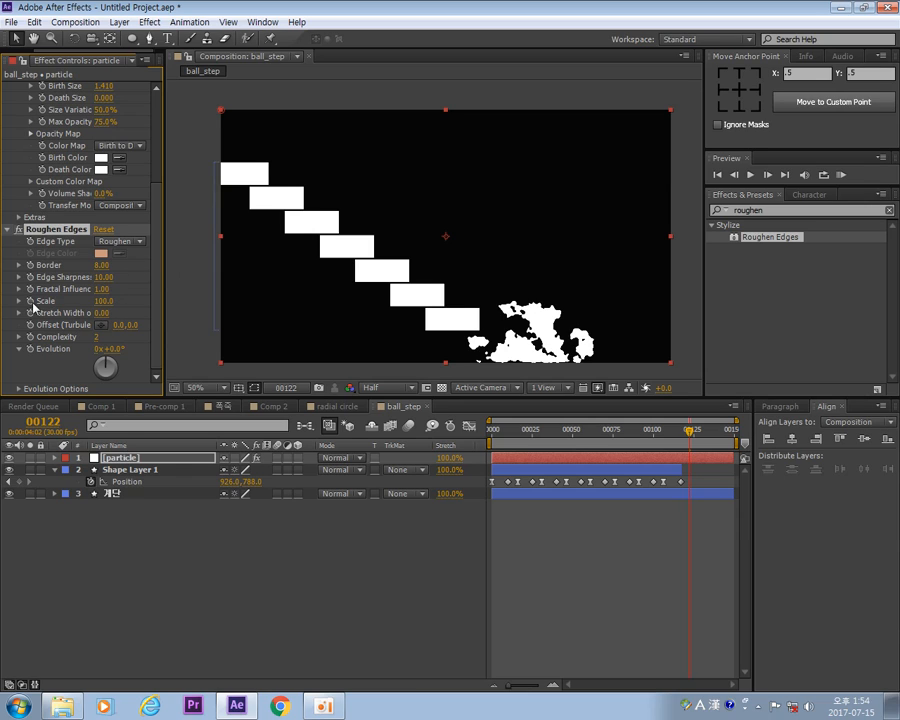
click(102, 288)
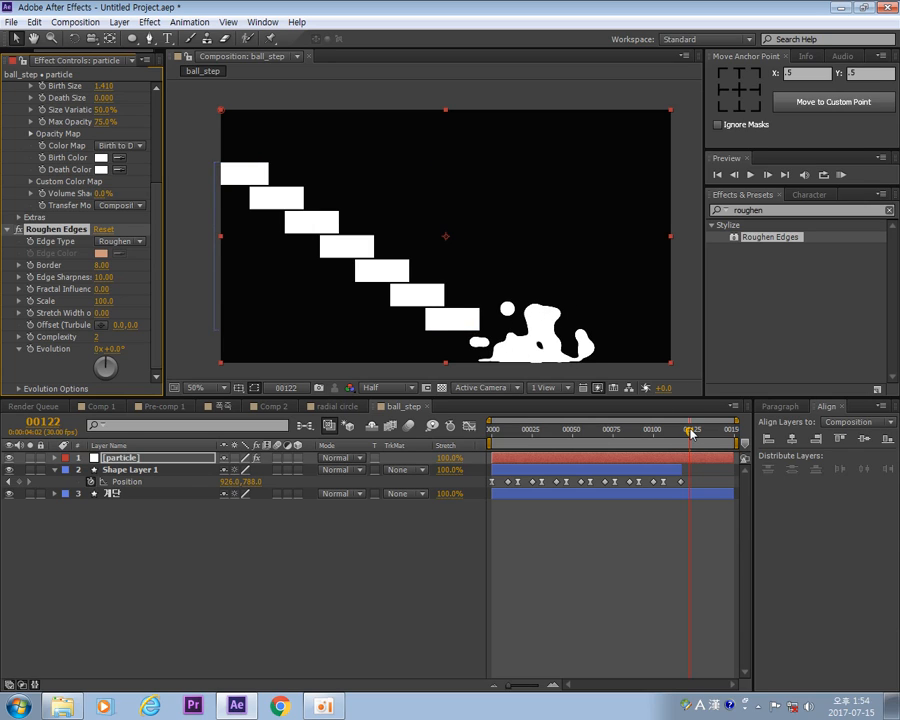
drag(692, 432, 649, 489)
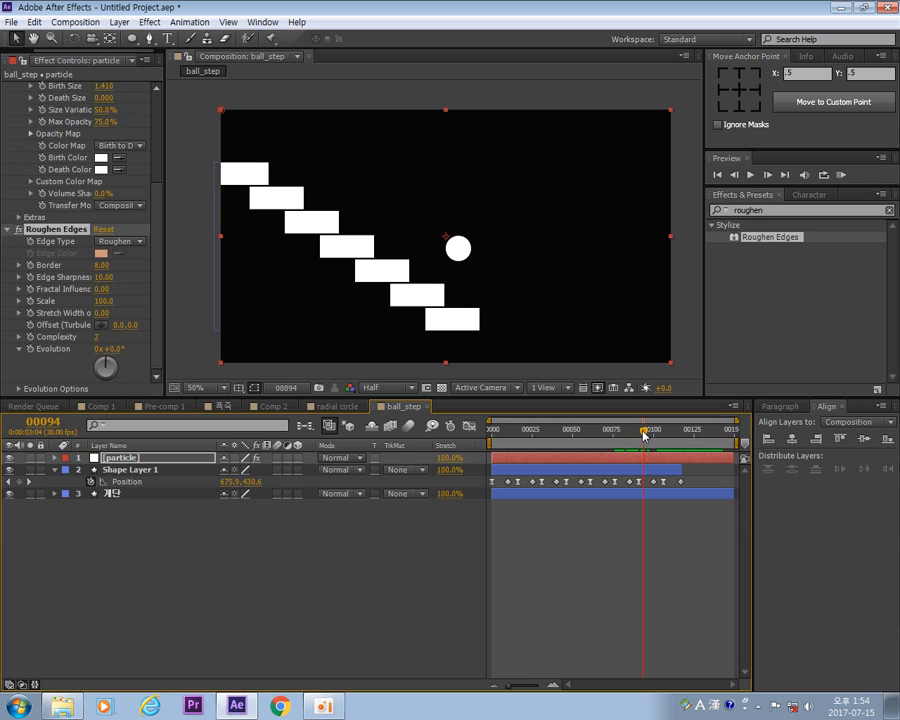
drag(657, 435, 695, 466)
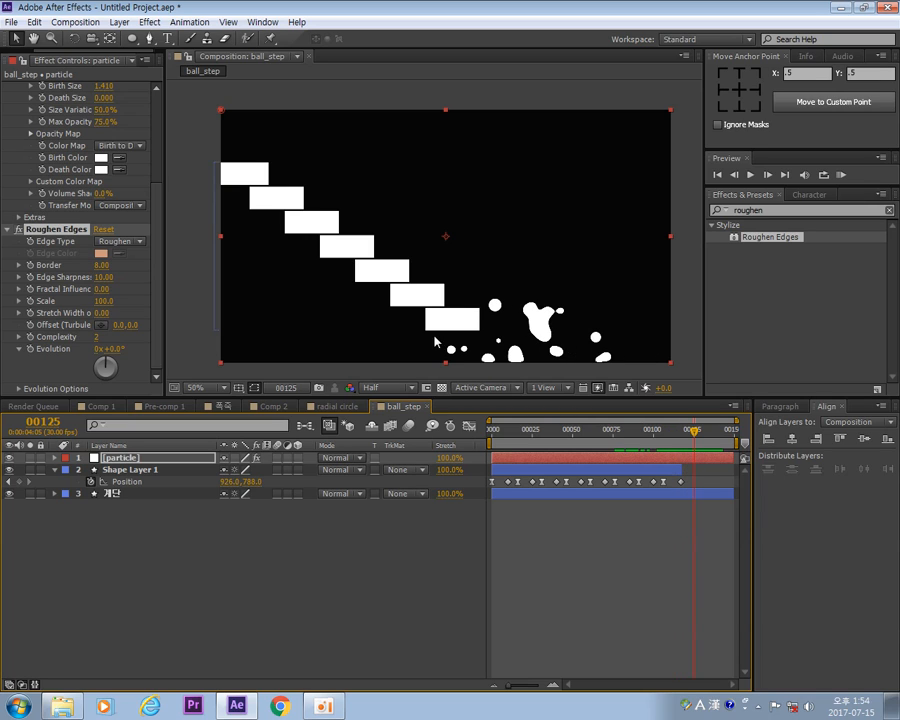
At frame 110, move the CC Particle World emitter up from the bottom edge of the composition.
drag(692, 441, 671, 443)
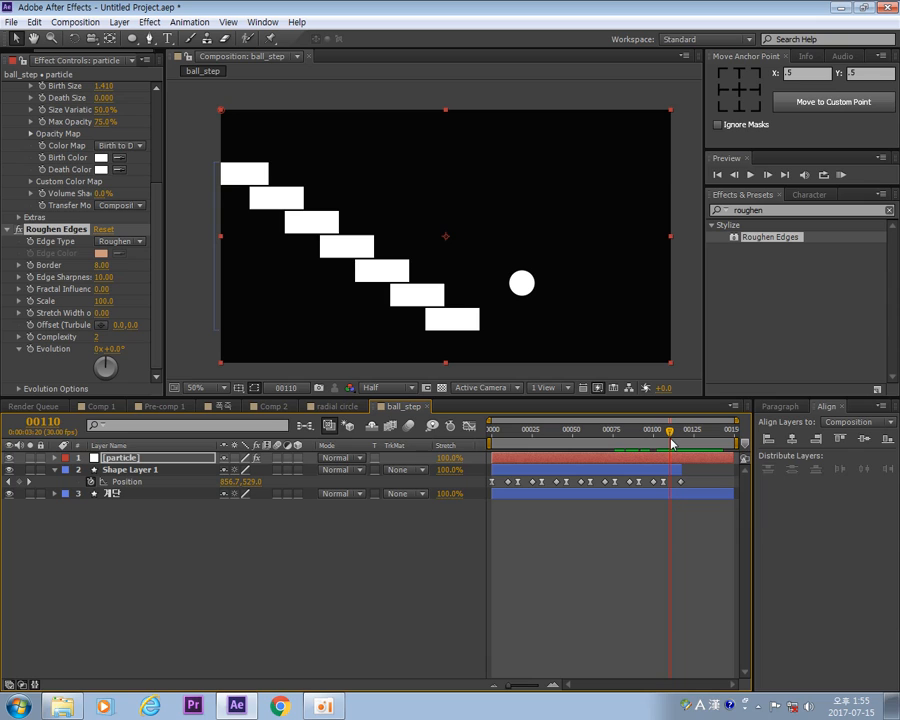
scroll(58, 198, up, 3)
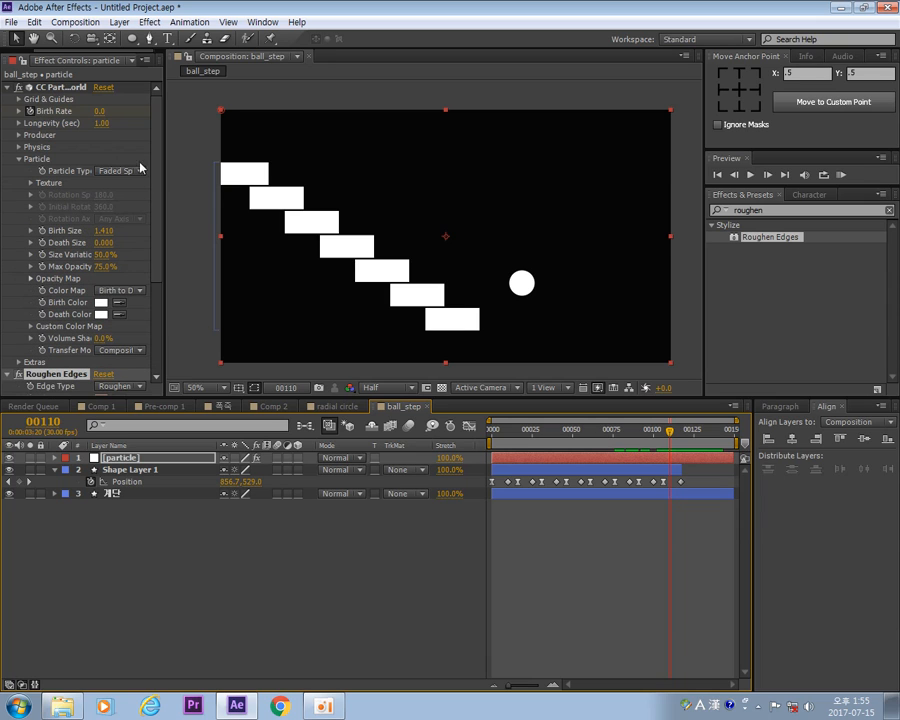
click(47, 87)
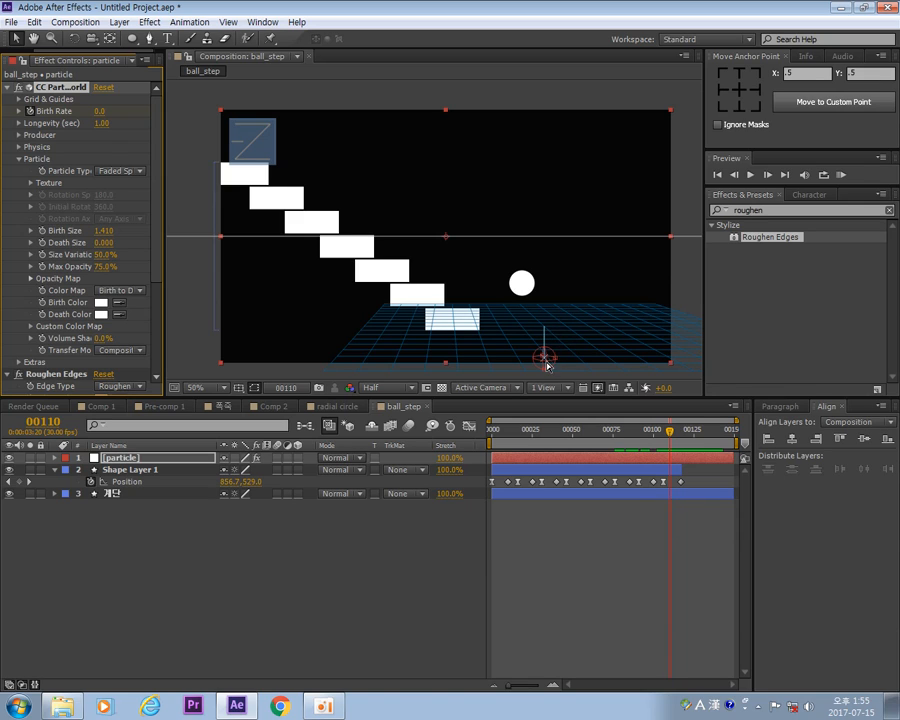
drag(546, 362, 549, 329)
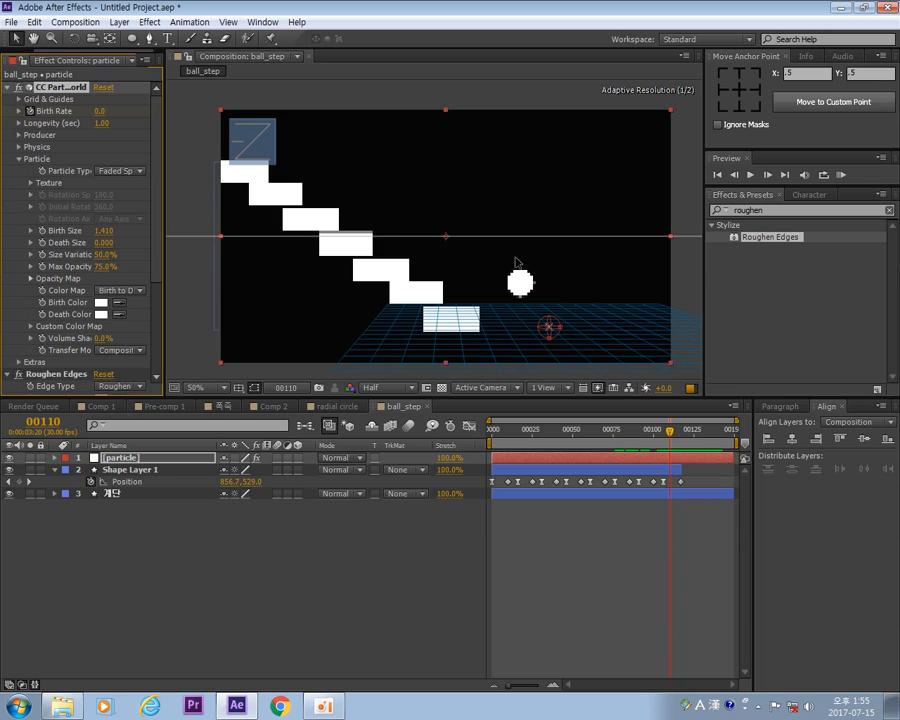
Try moving the CC Particle World emitter above the ball, and undo the emitter moves back to the composition's bottom edge.
drag(526, 235, 544, 186)
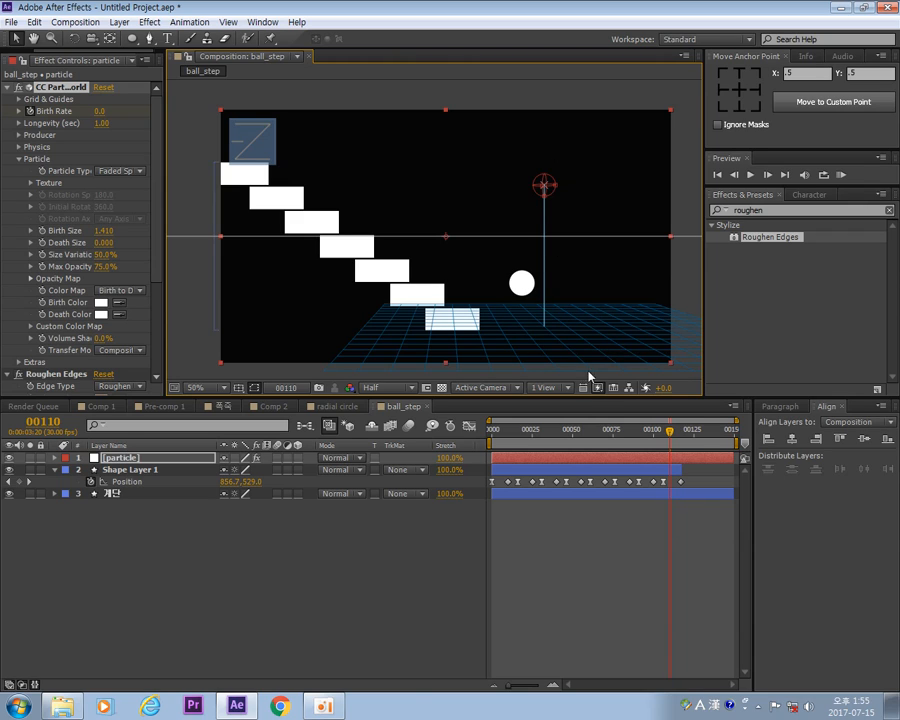
key(ctrl+z)
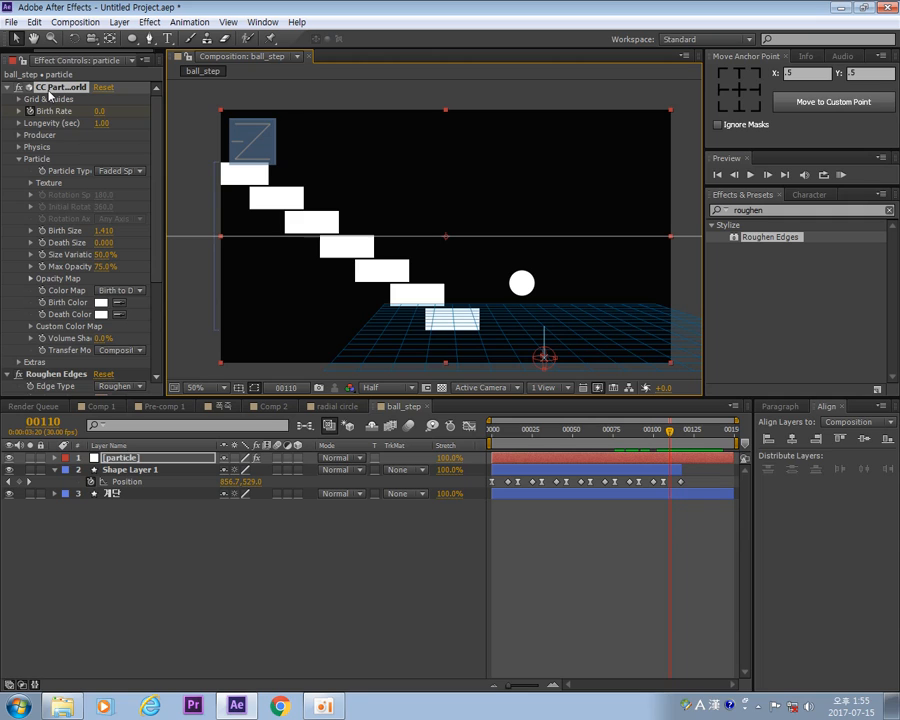
Lower the CC Particle World floor to the base of the staircase by setting its Floor Position to 0.27.
click(20, 159)
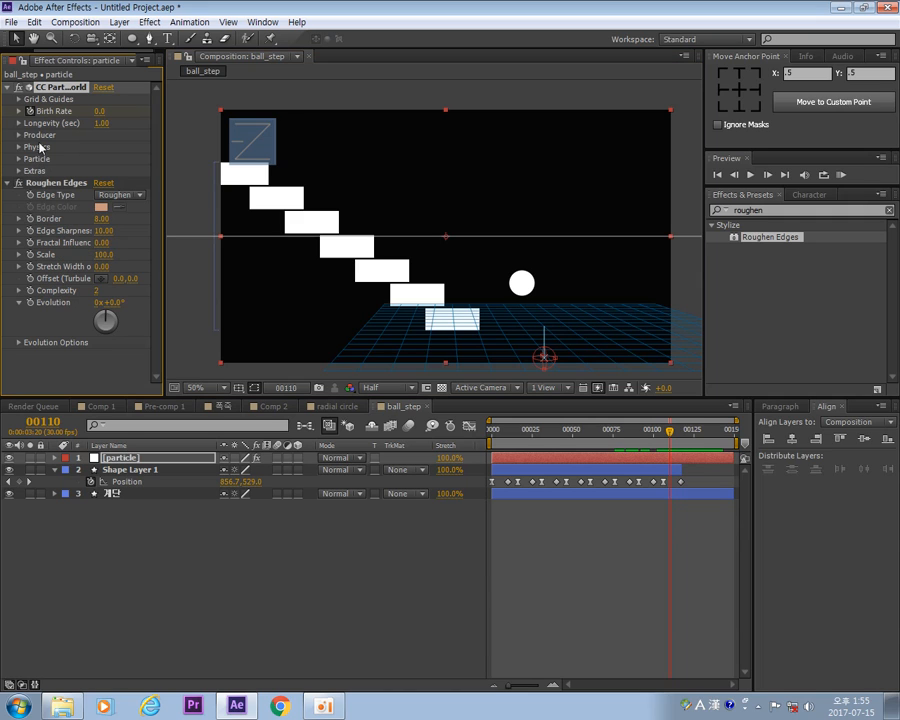
click(19, 147)
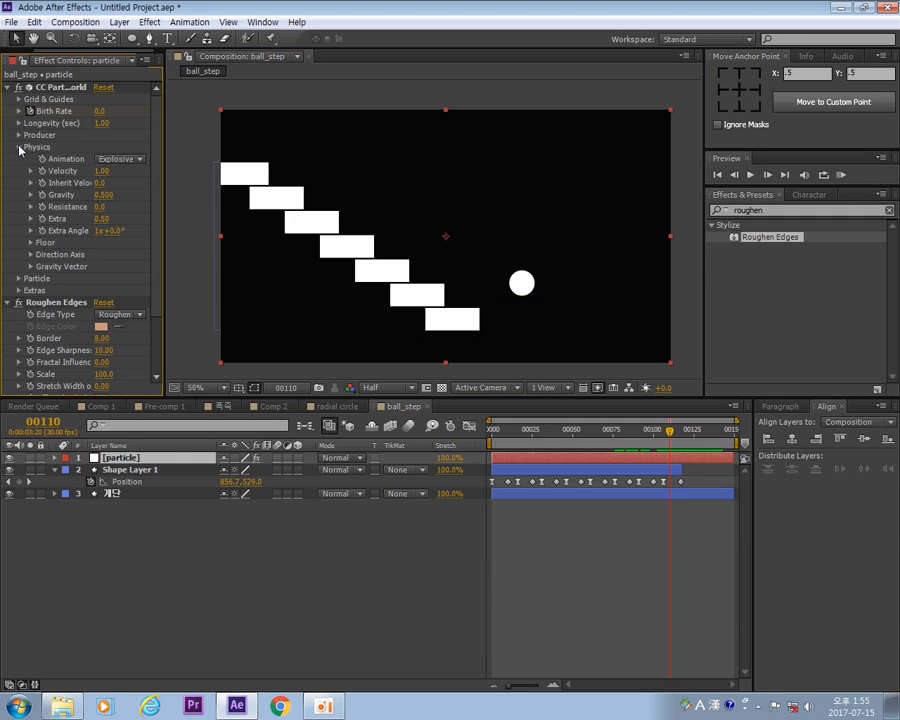
click(31, 243)
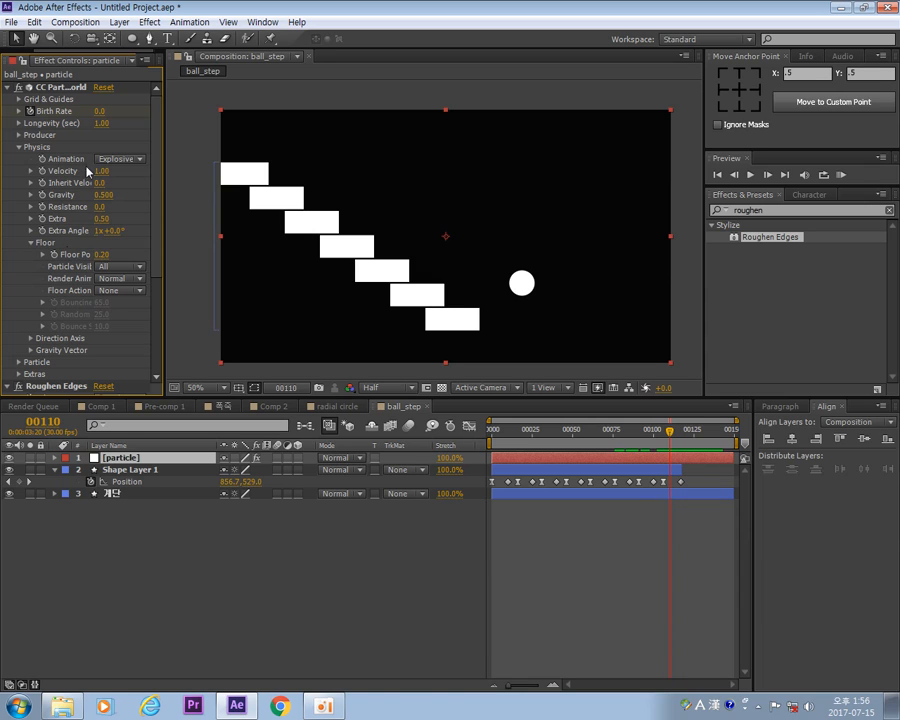
click(70, 88)
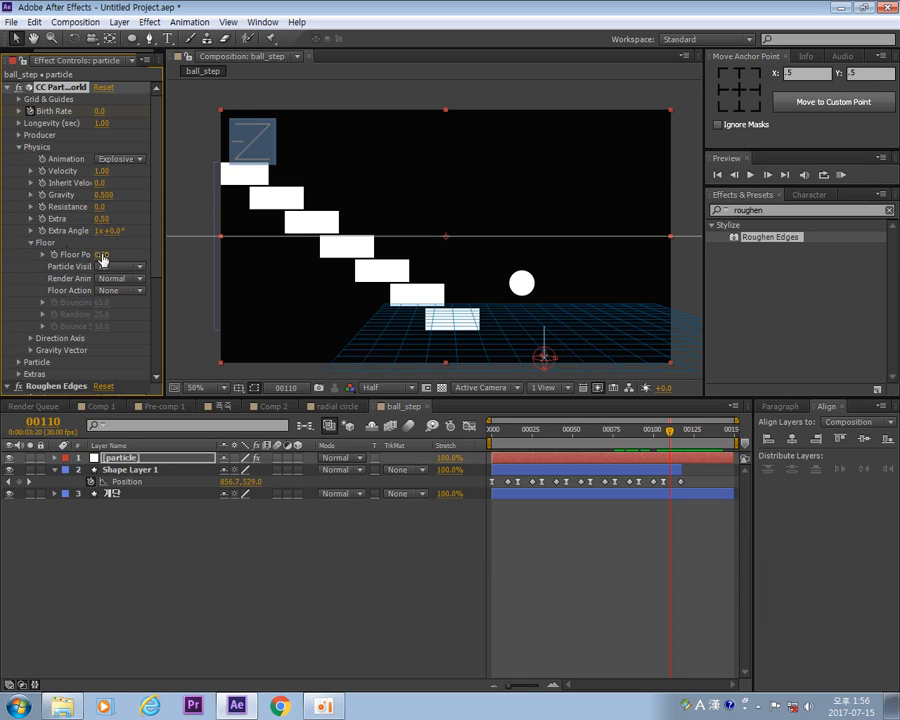
drag(101, 257, 116, 262)
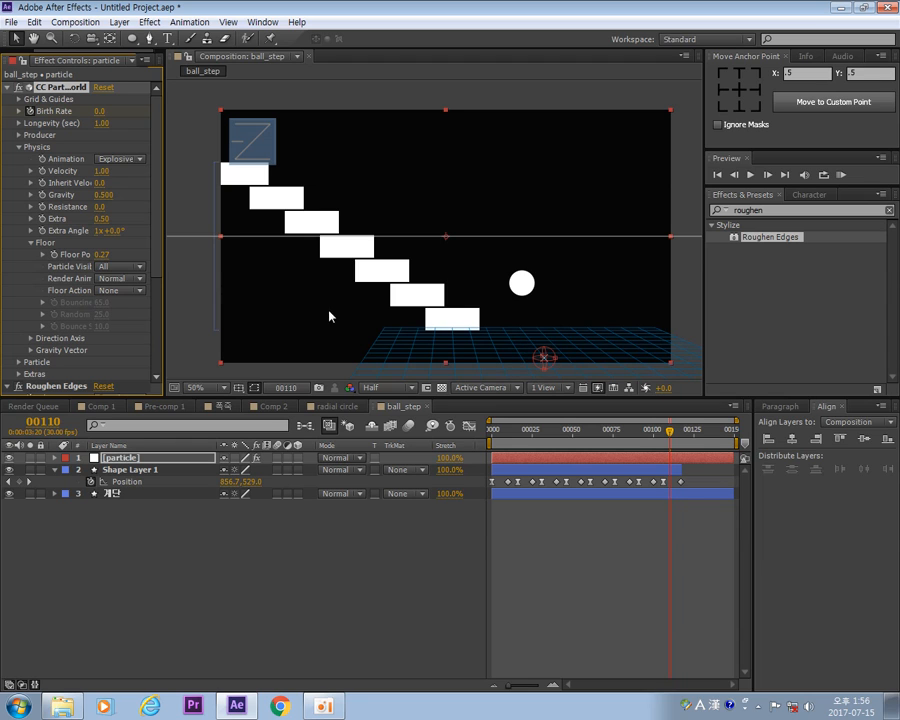
Set the CC Particle World Floor Action to Bounce and preview the animation from the start.
drag(165, 258, 228, 262)
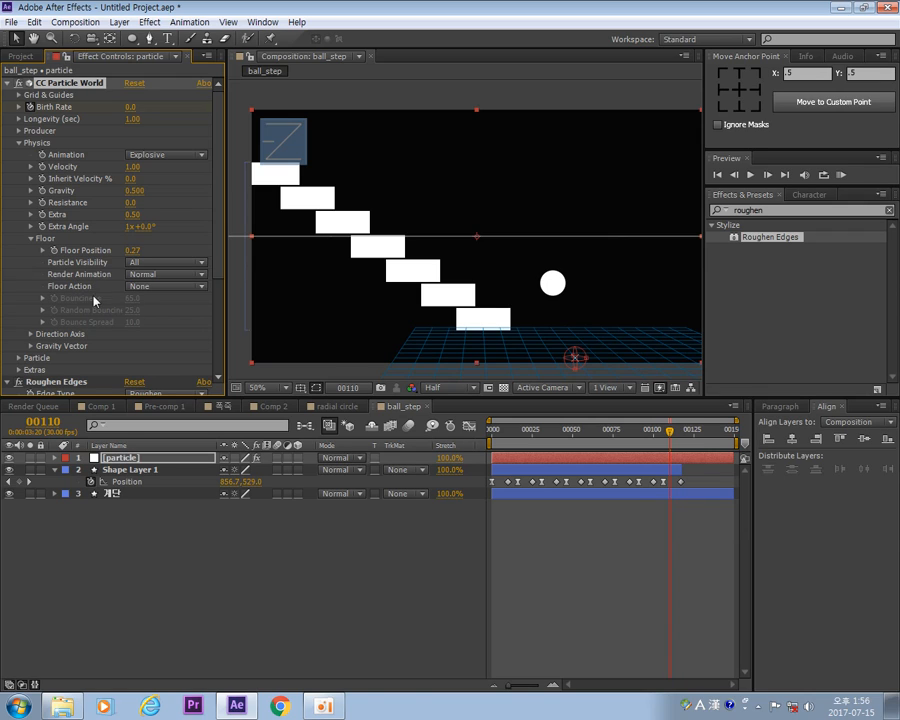
click(168, 286)
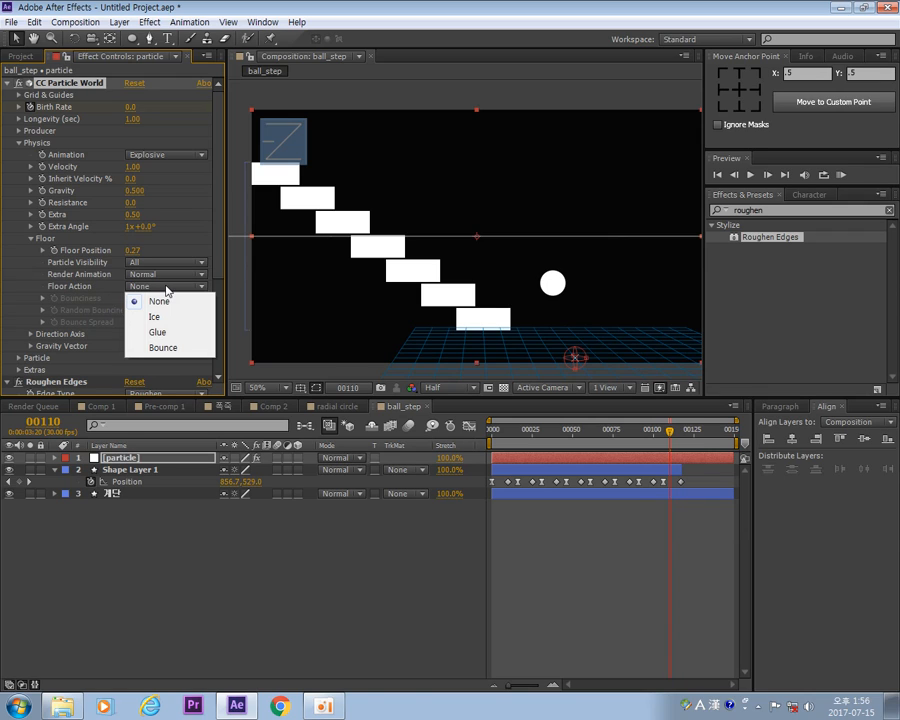
click(165, 348)
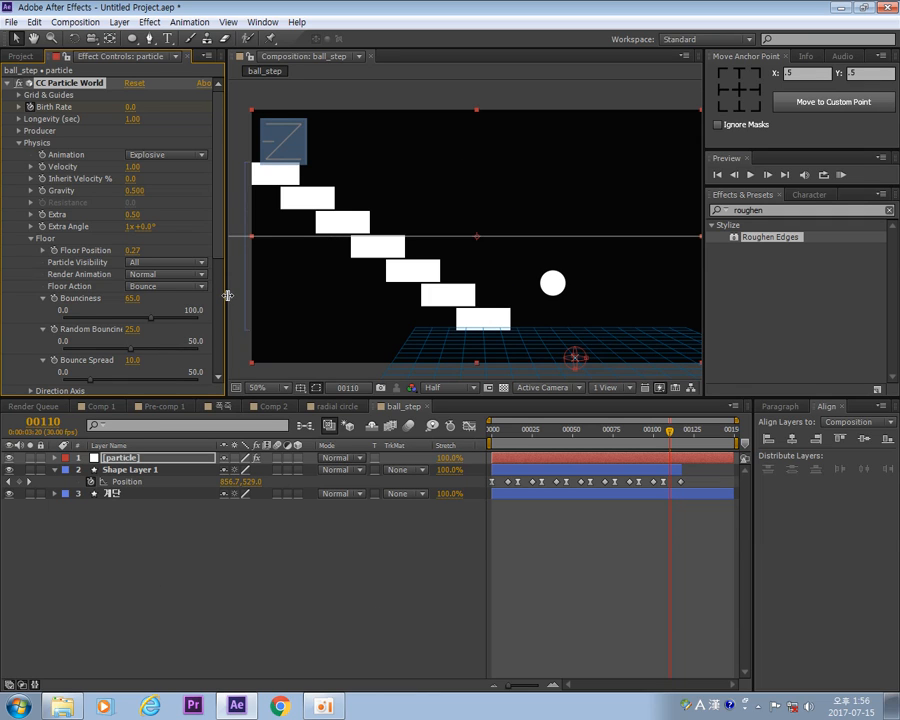
drag(228, 295, 151, 315)
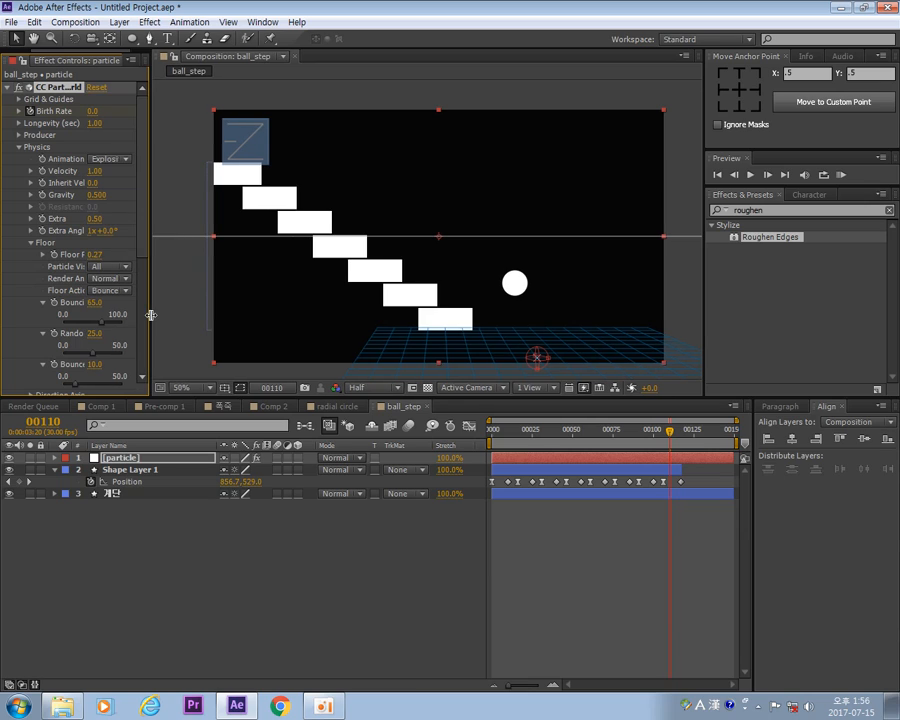
key(KP_0)
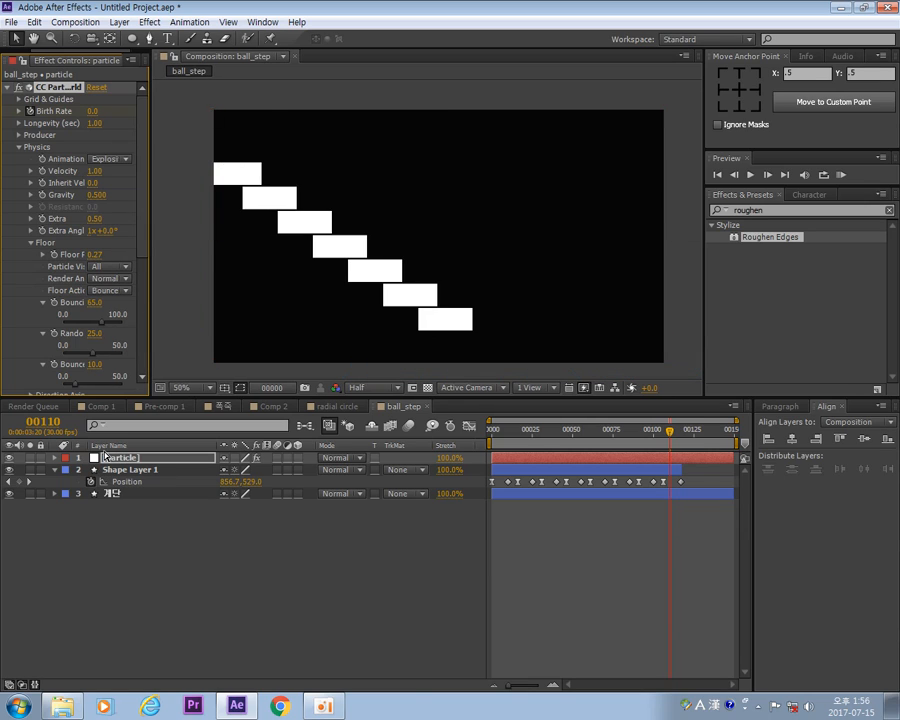